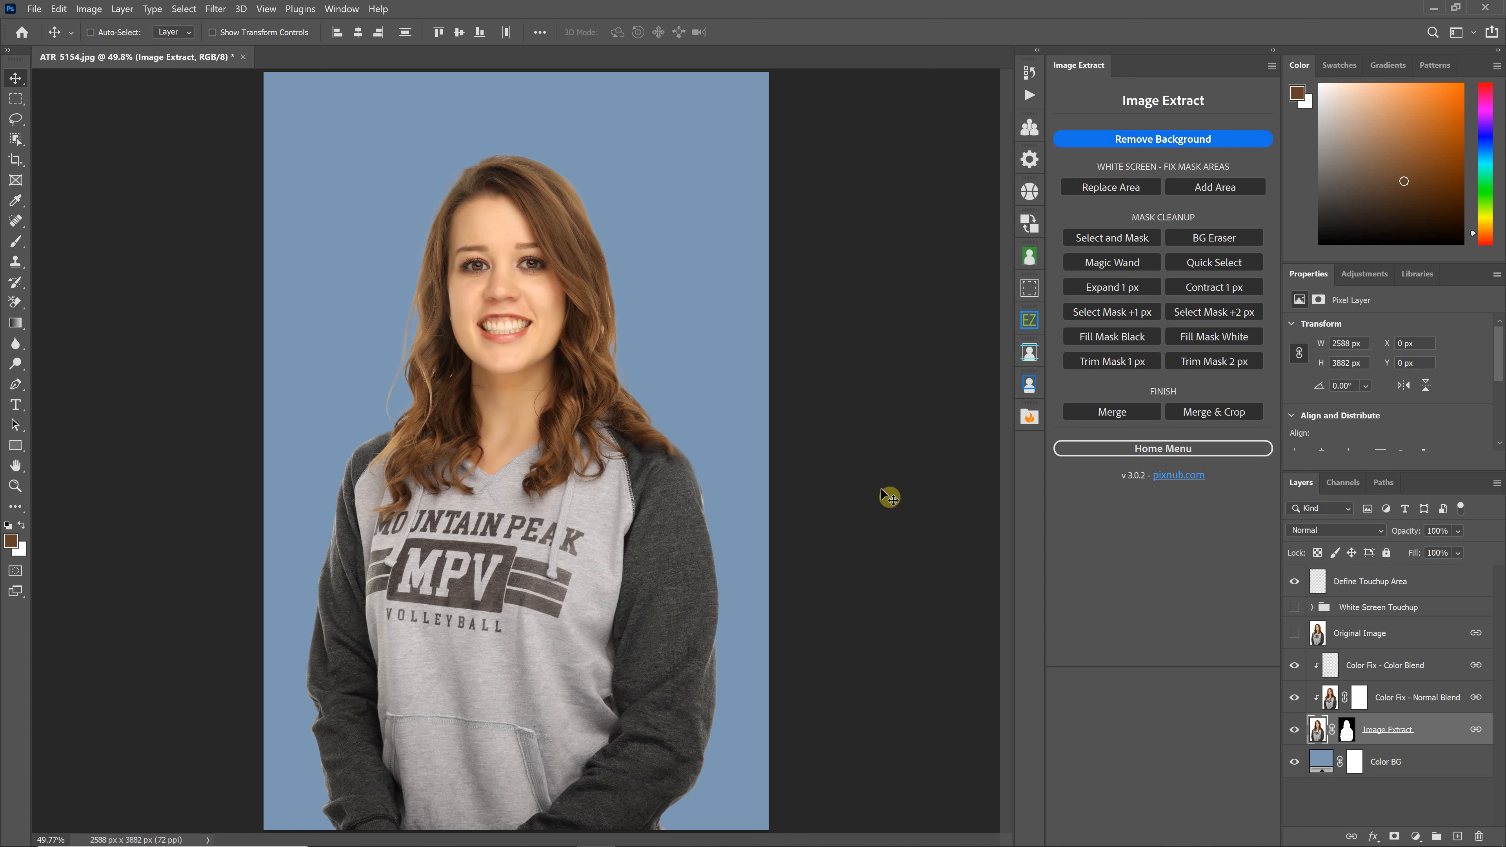
# Try finishing the extraction with Merge and with Merge & Crop, undoing each one to restore the layered file
pyautogui.click(1130, 419)
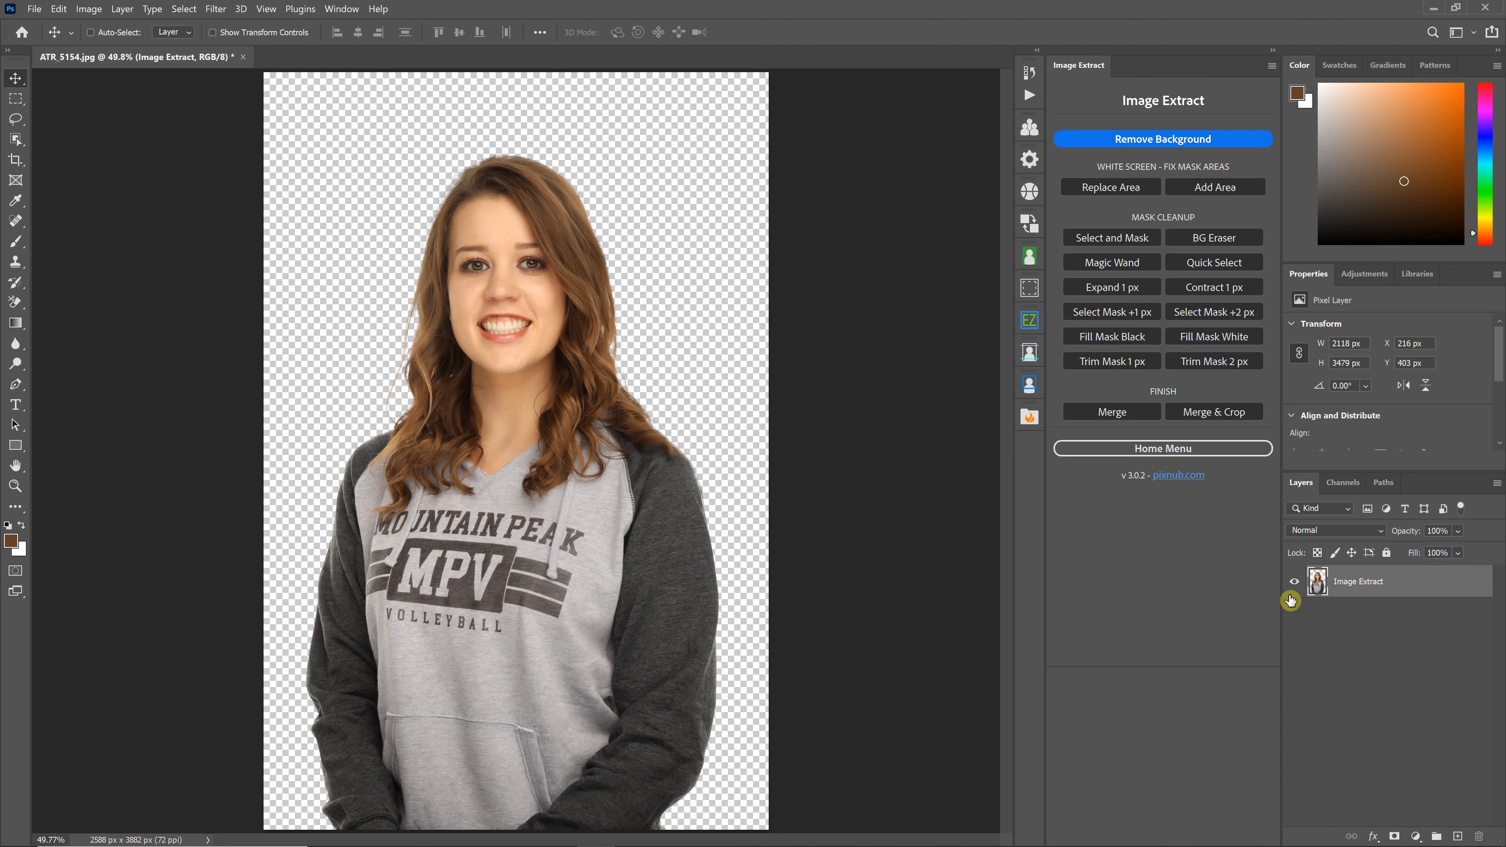
pyautogui.click(1147, 452)
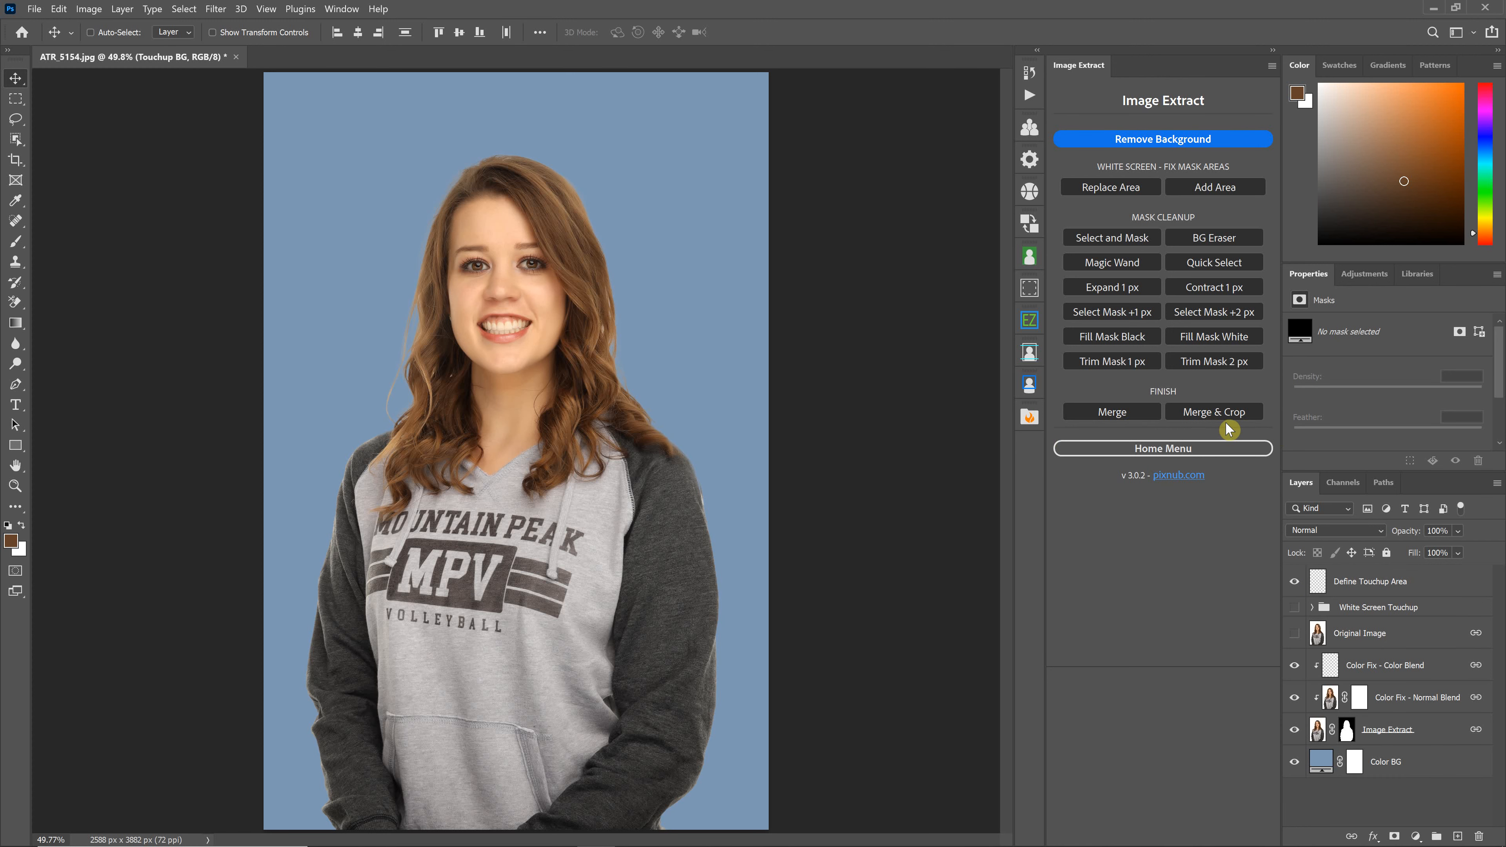
pyautogui.click(1241, 415)
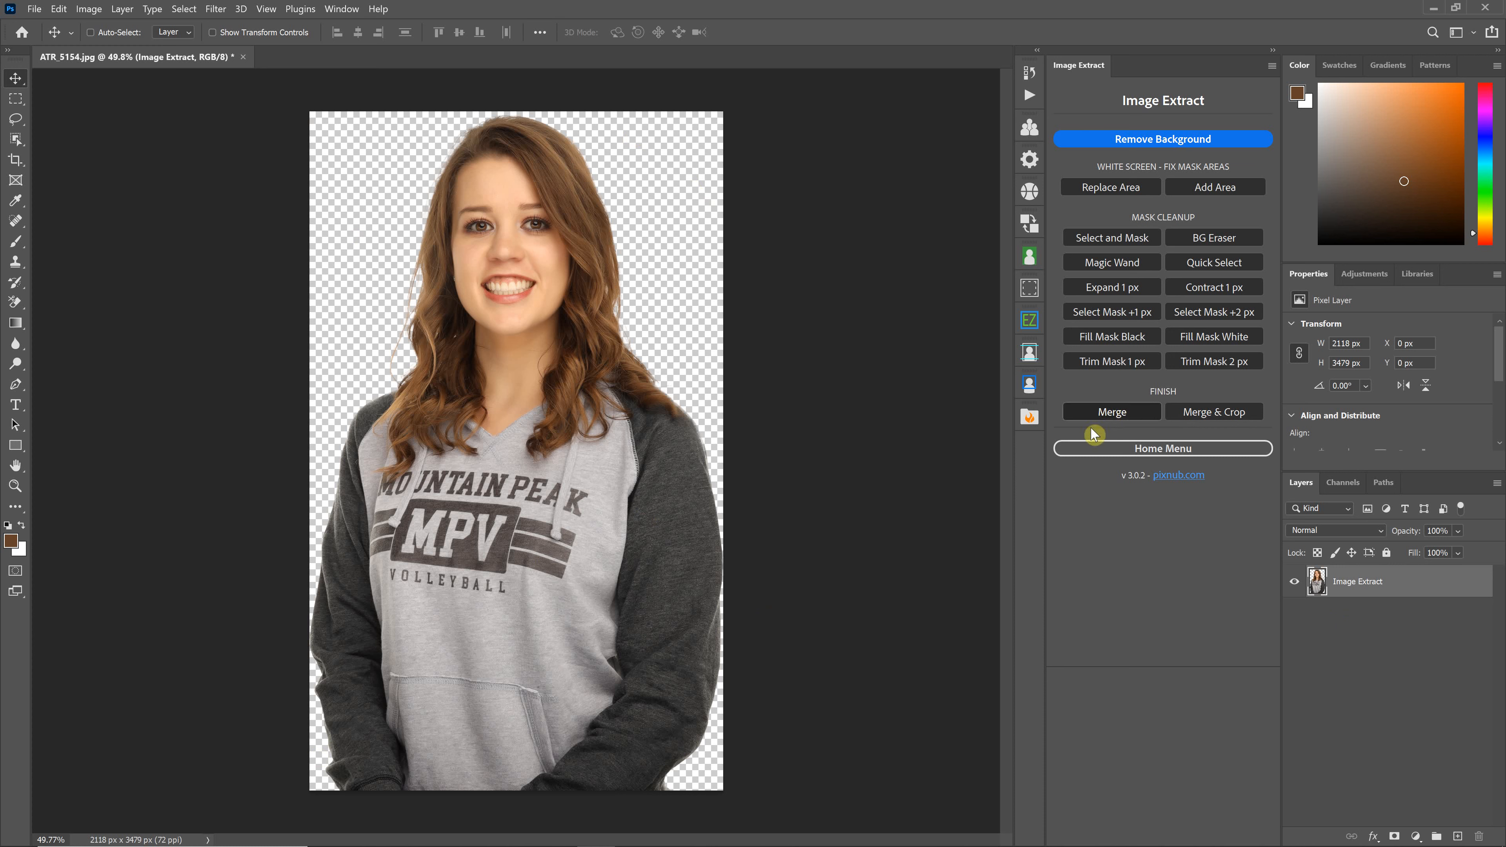
pyautogui.hotkey('ctrl', 'z')
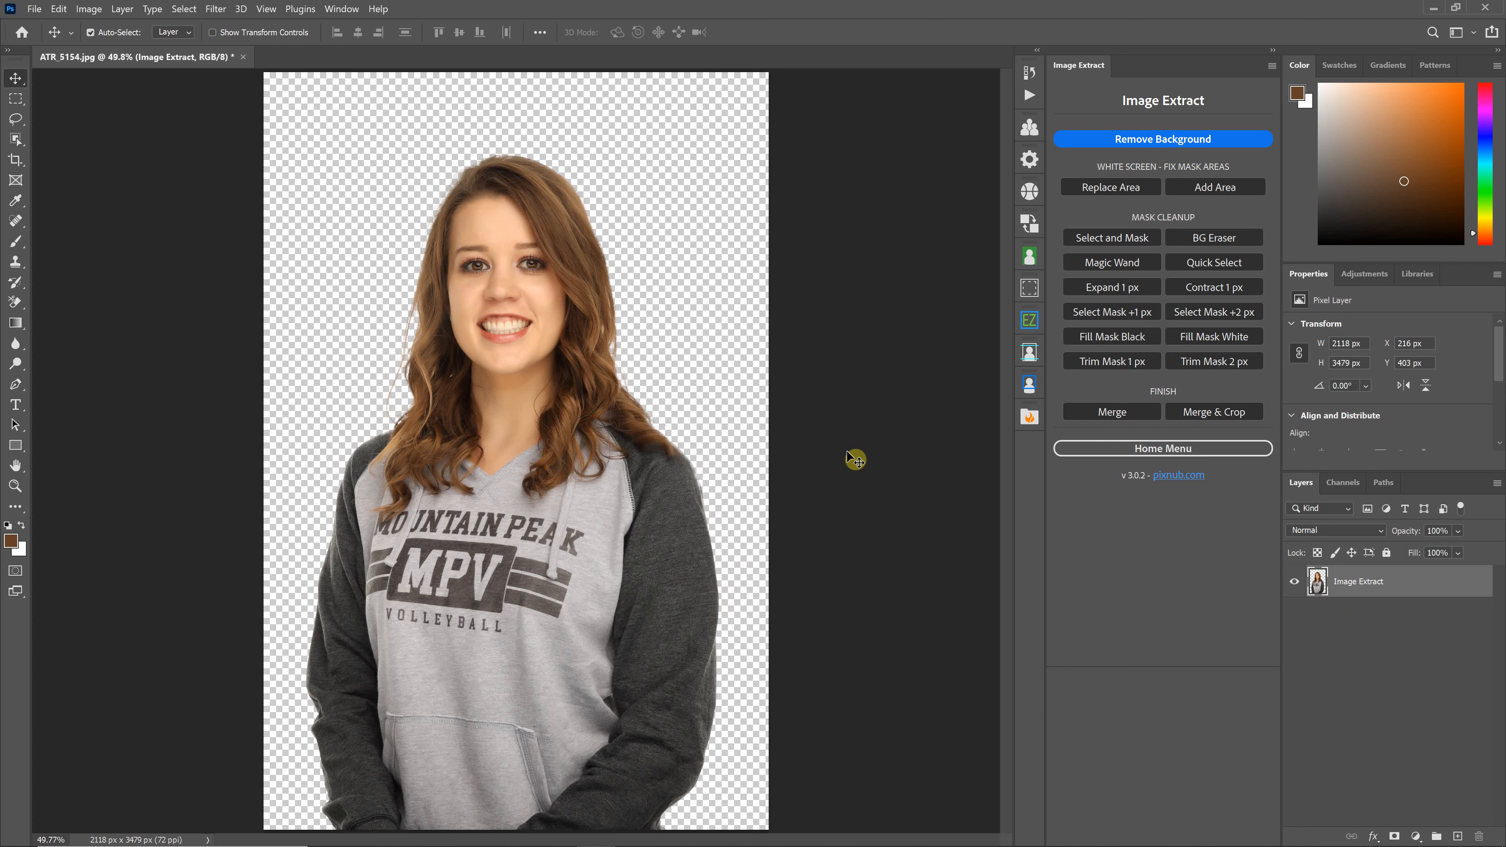
pyautogui.hotkey('ctrl', 'z')
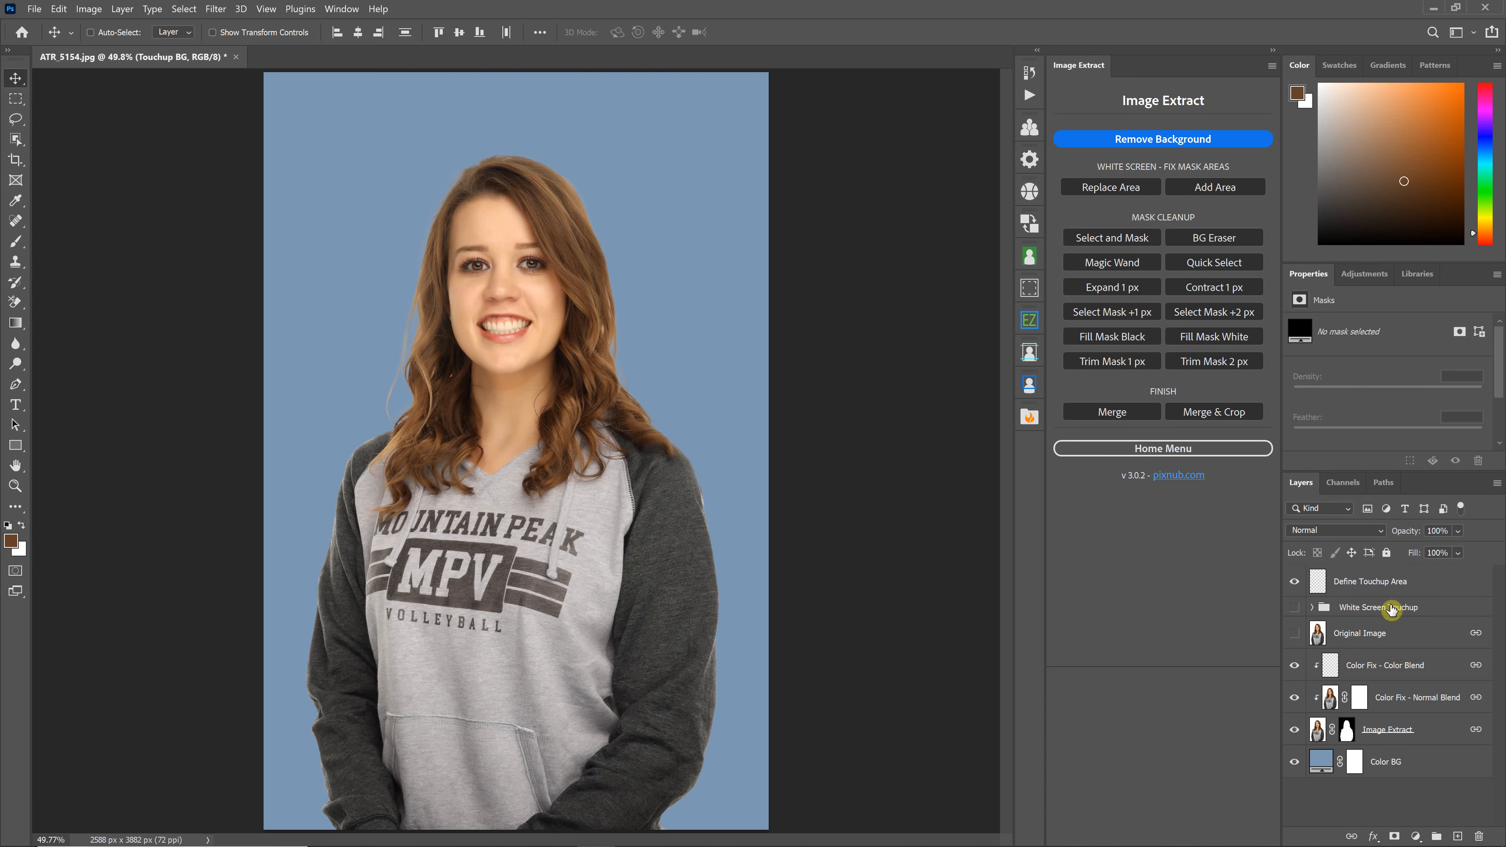
# Show and expand the White Screen Touchup group to examine its layers, and collapse and hide the group again
pyautogui.click(1326, 611)
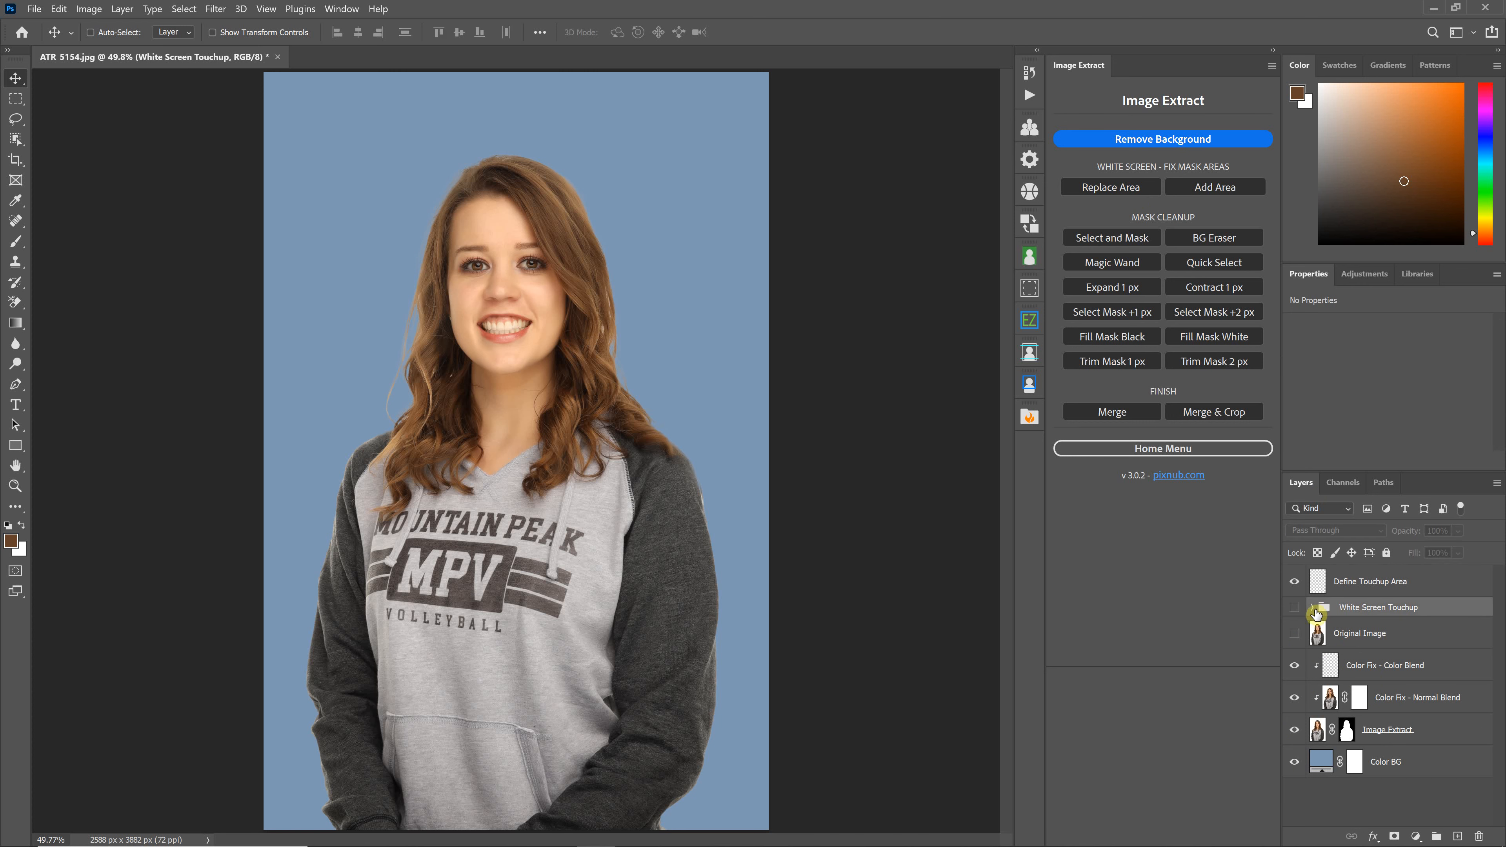
pyautogui.click(1295, 606)
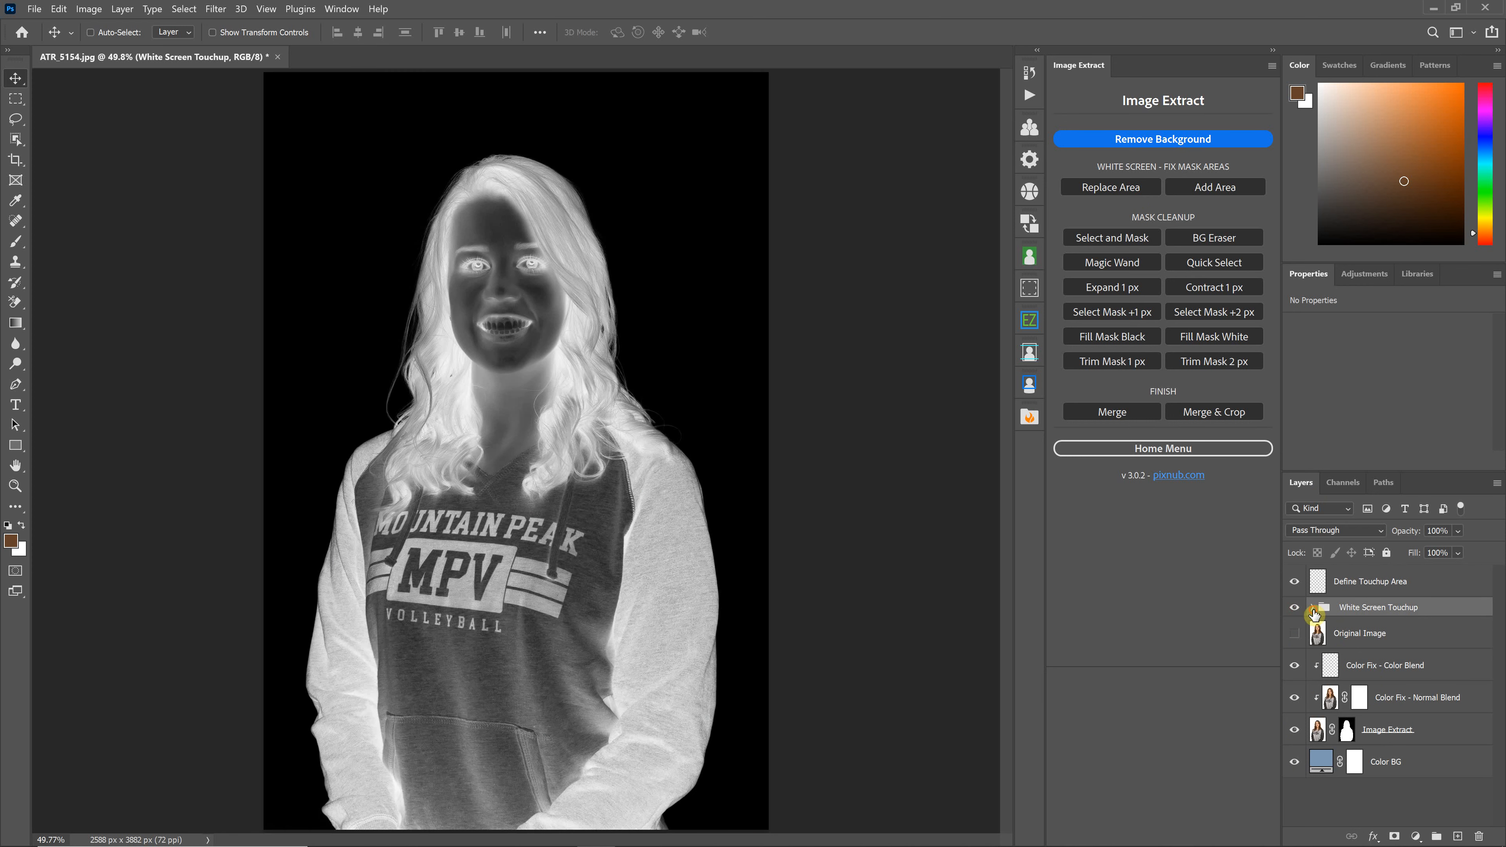
pyautogui.click(1313, 607)
pyautogui.scroll(-3, 1344, 647)
pyautogui.scroll(3, 1355, 652)
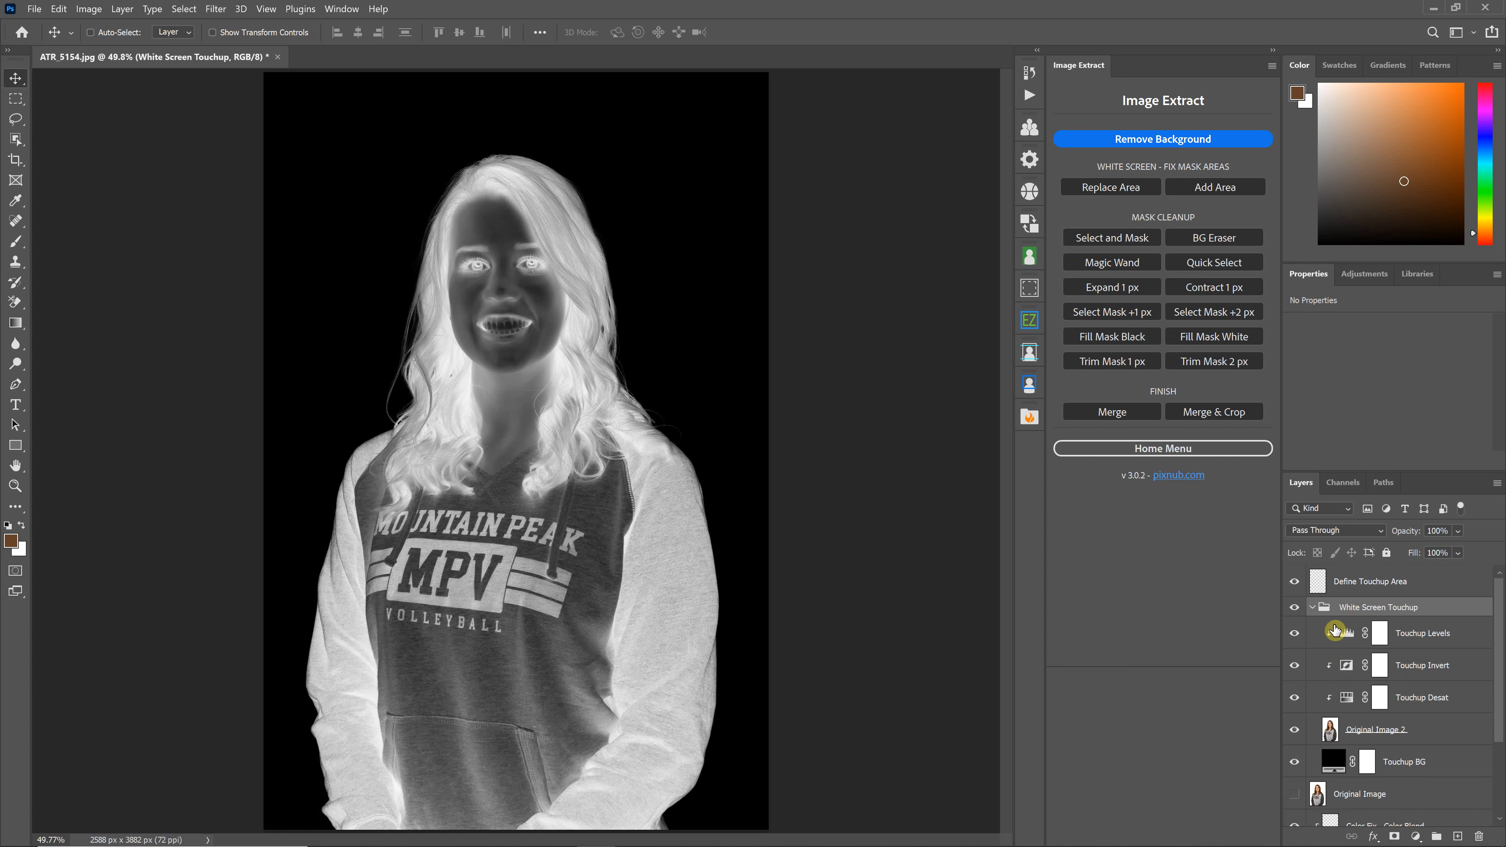
pyautogui.click(1312, 607)
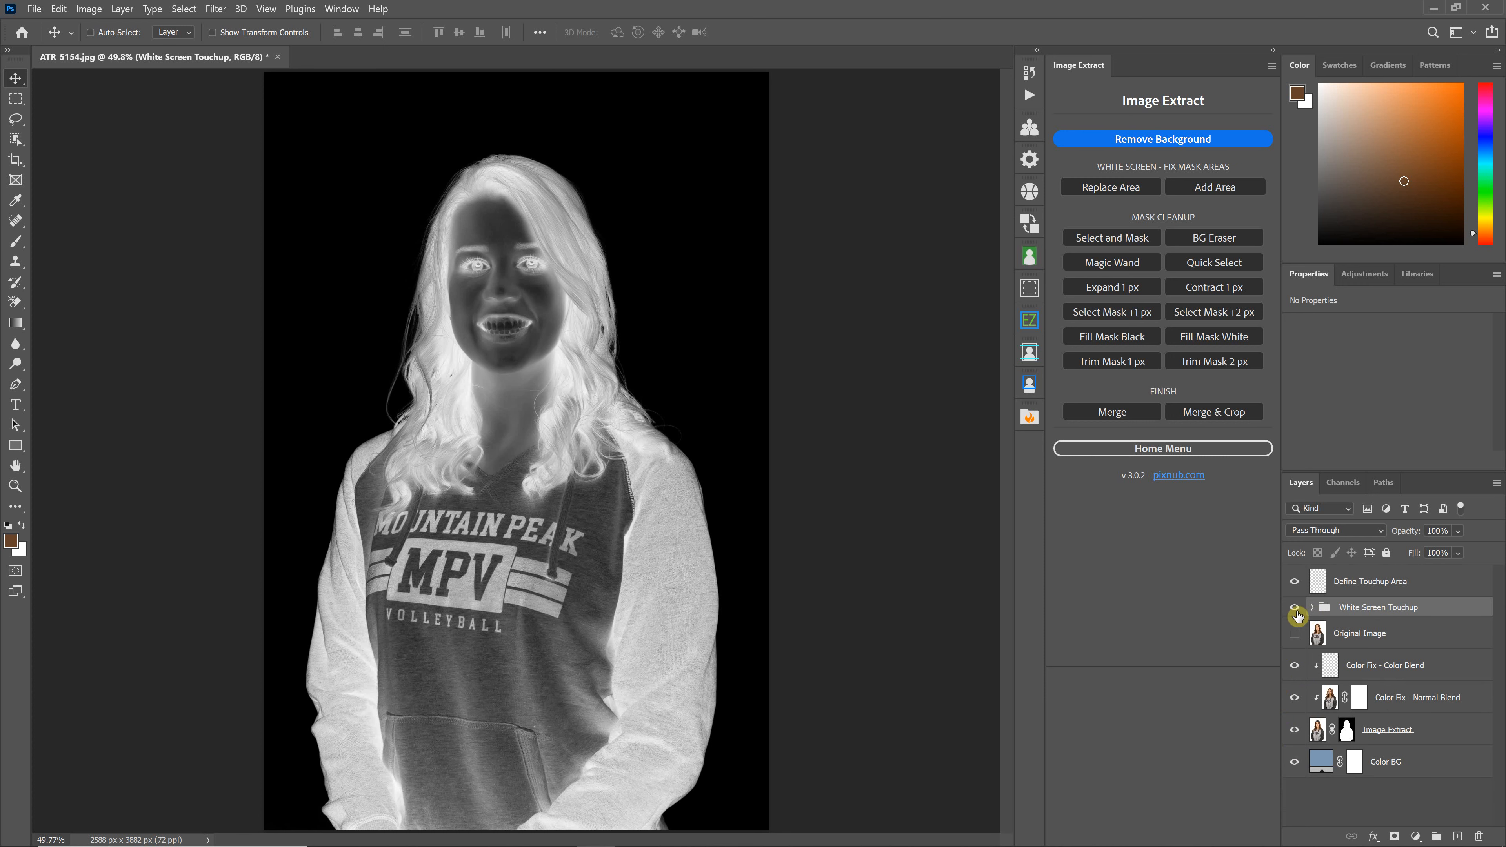
pyautogui.click(1295, 610)
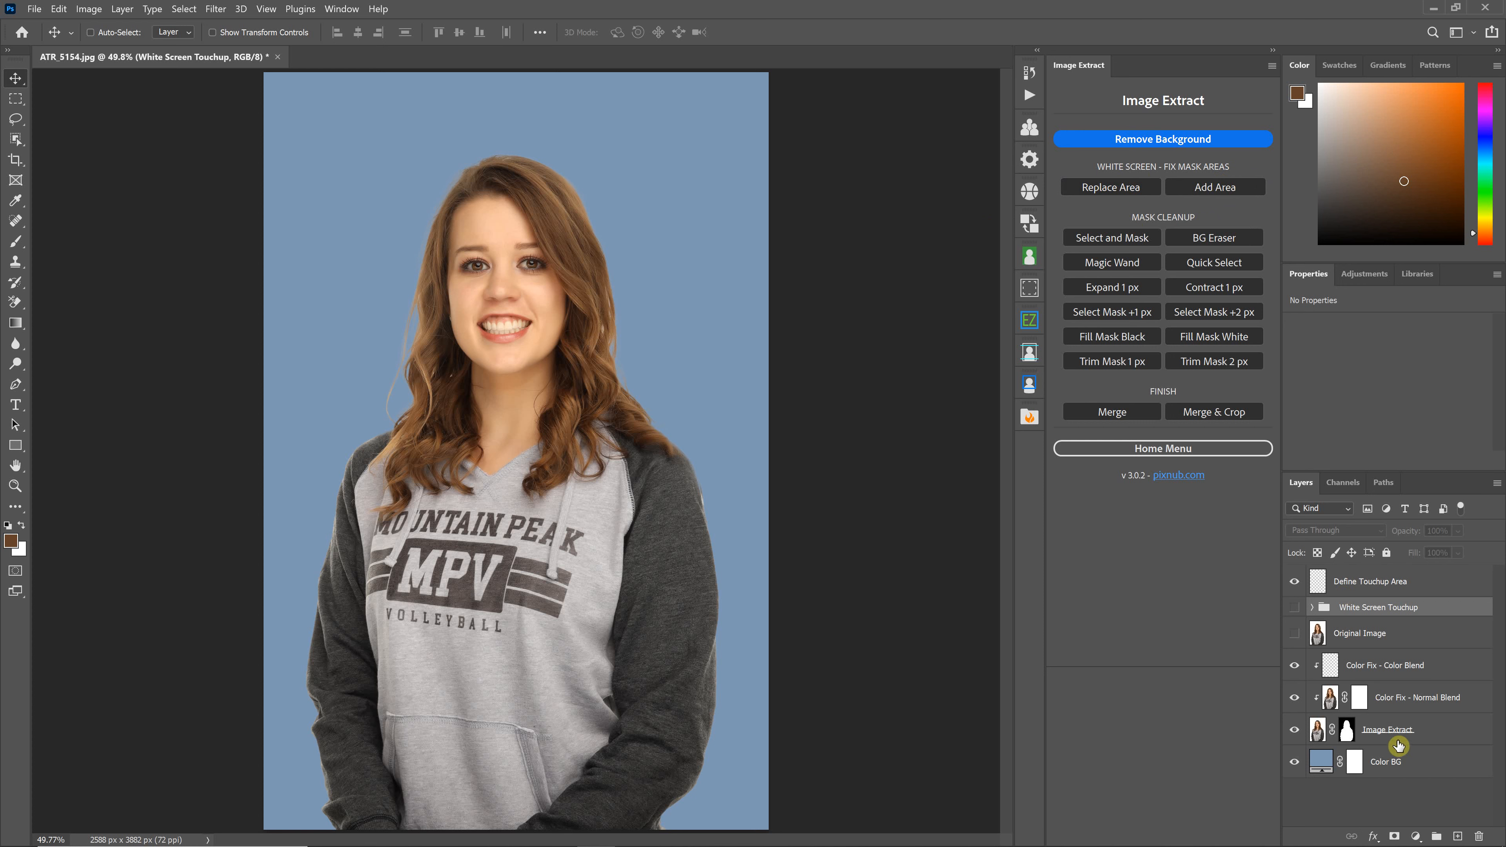
# Inspect the hair edges at 100% zoom by hiding the Color BG layer and showing it again
pyautogui.click(1430, 764)
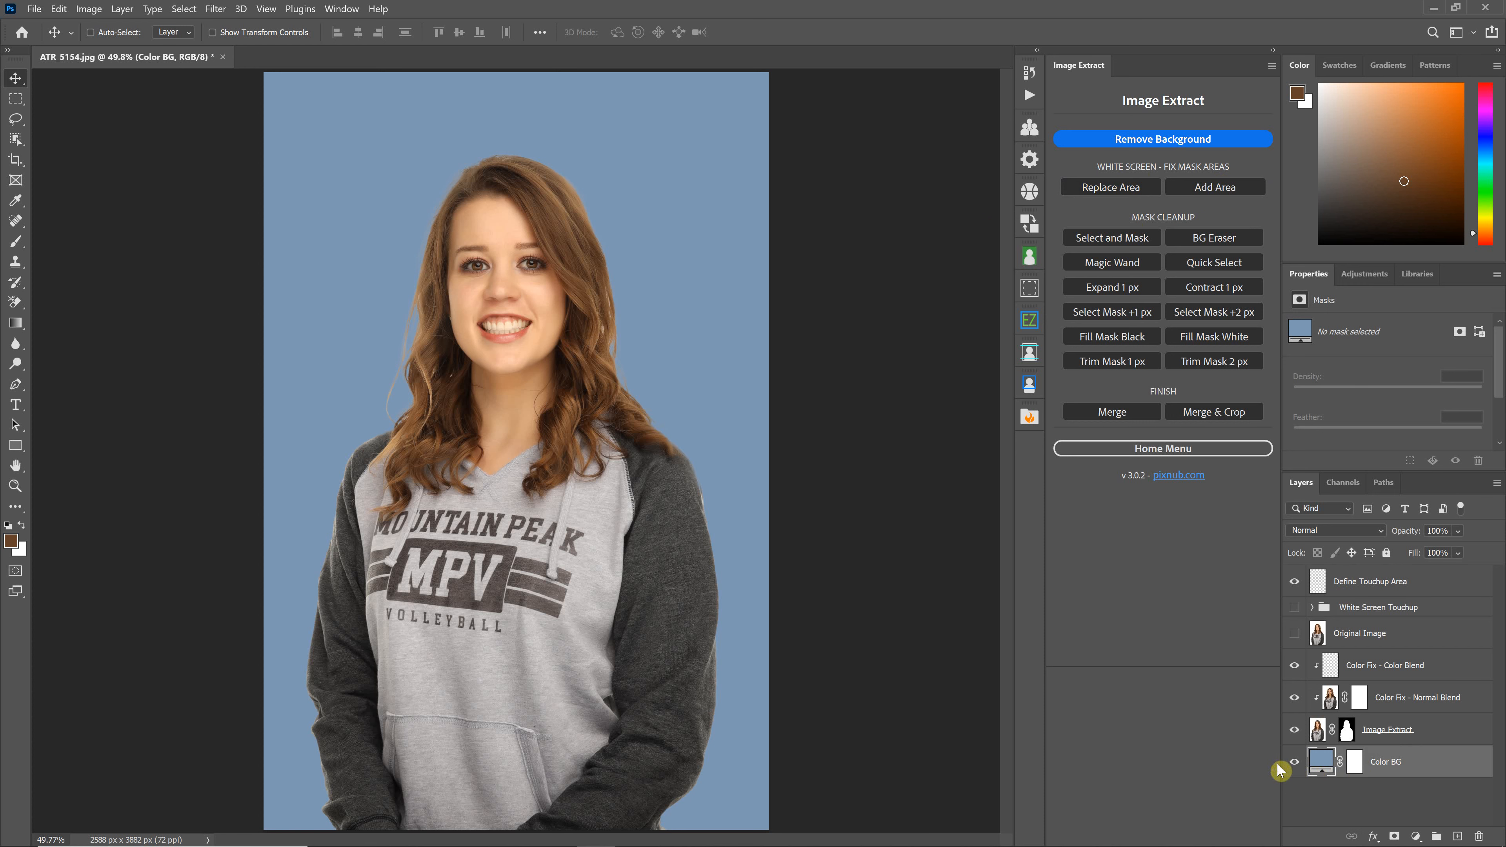
pyautogui.hotkey('ctrl', '0')
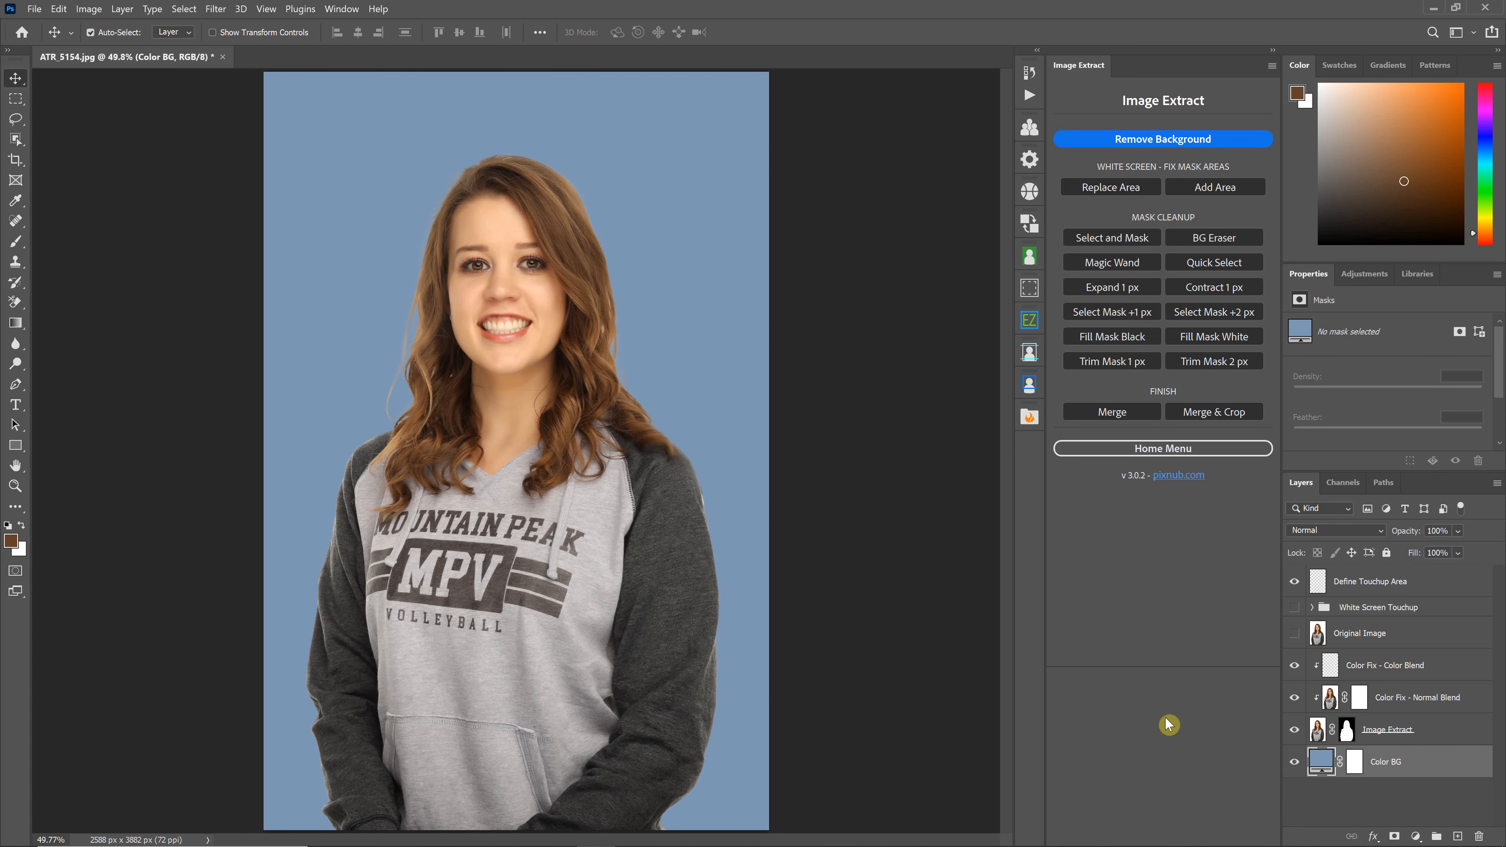
pyautogui.hotkey('ctrl', '+')
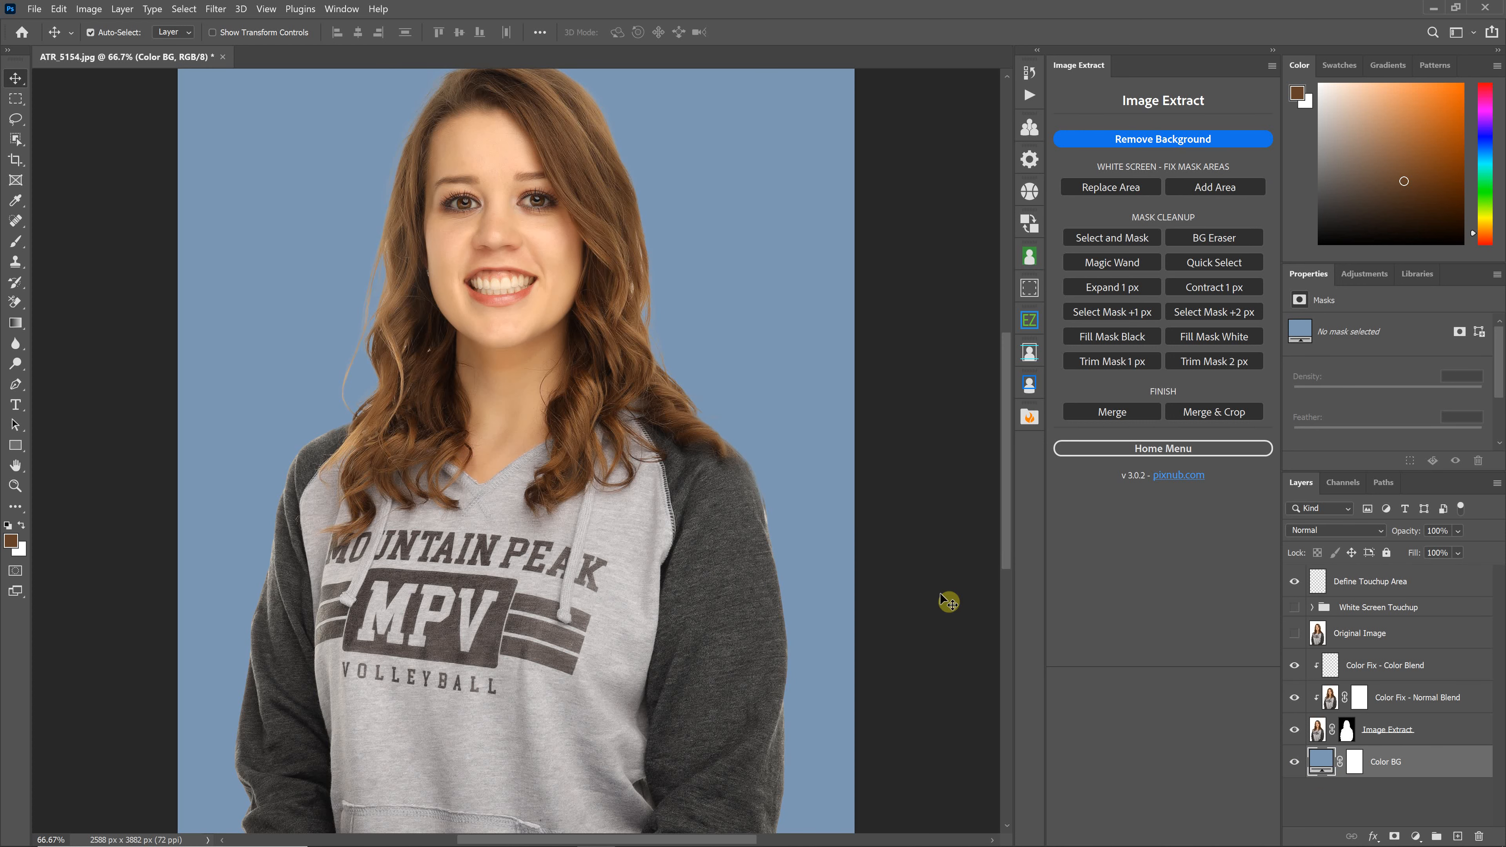
pyautogui.hotkey('ctrl', '+')
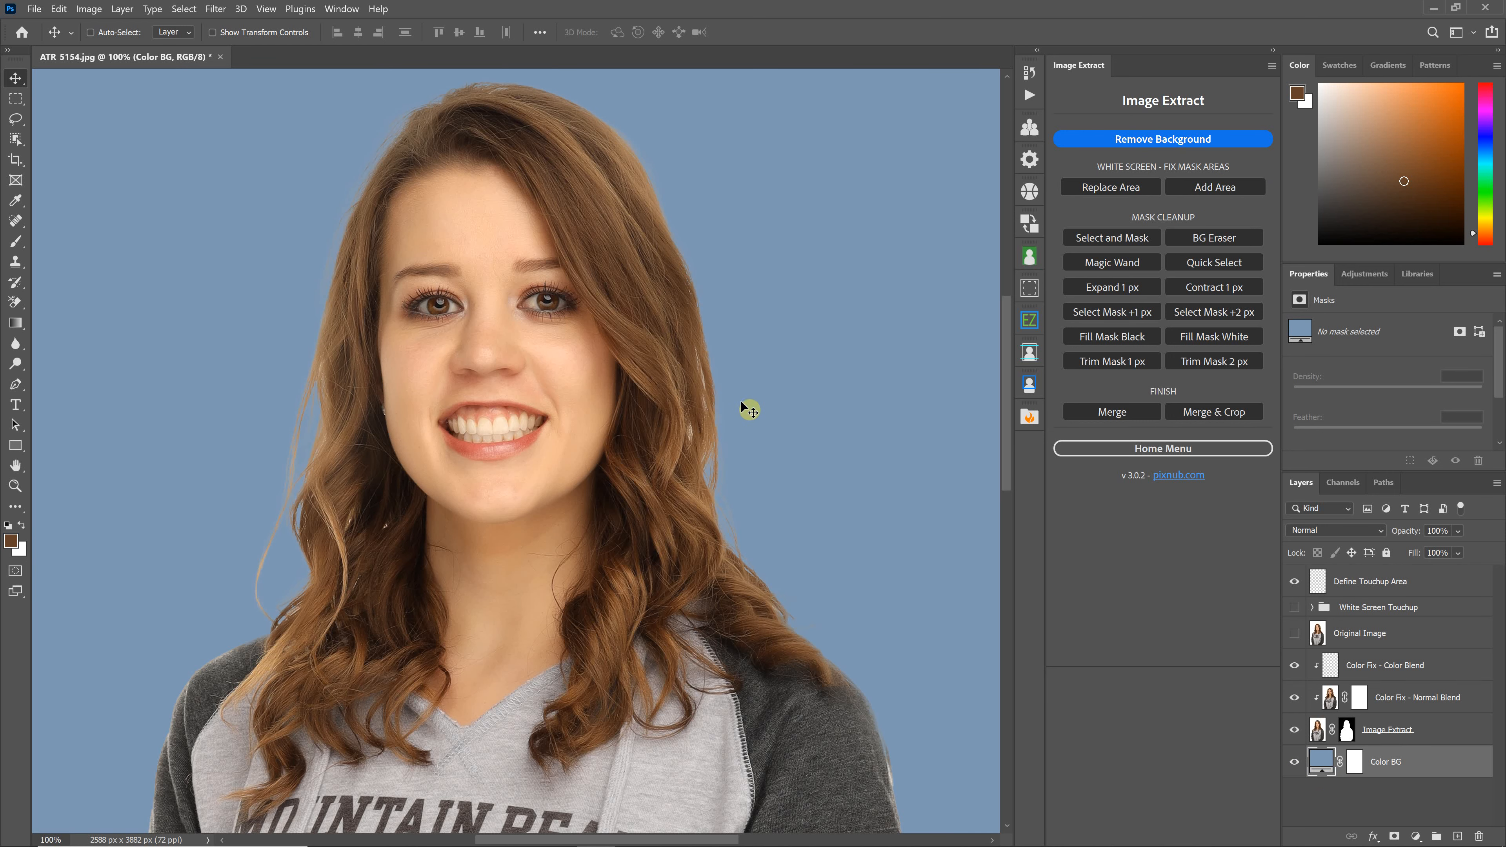
pyautogui.click(1294, 763)
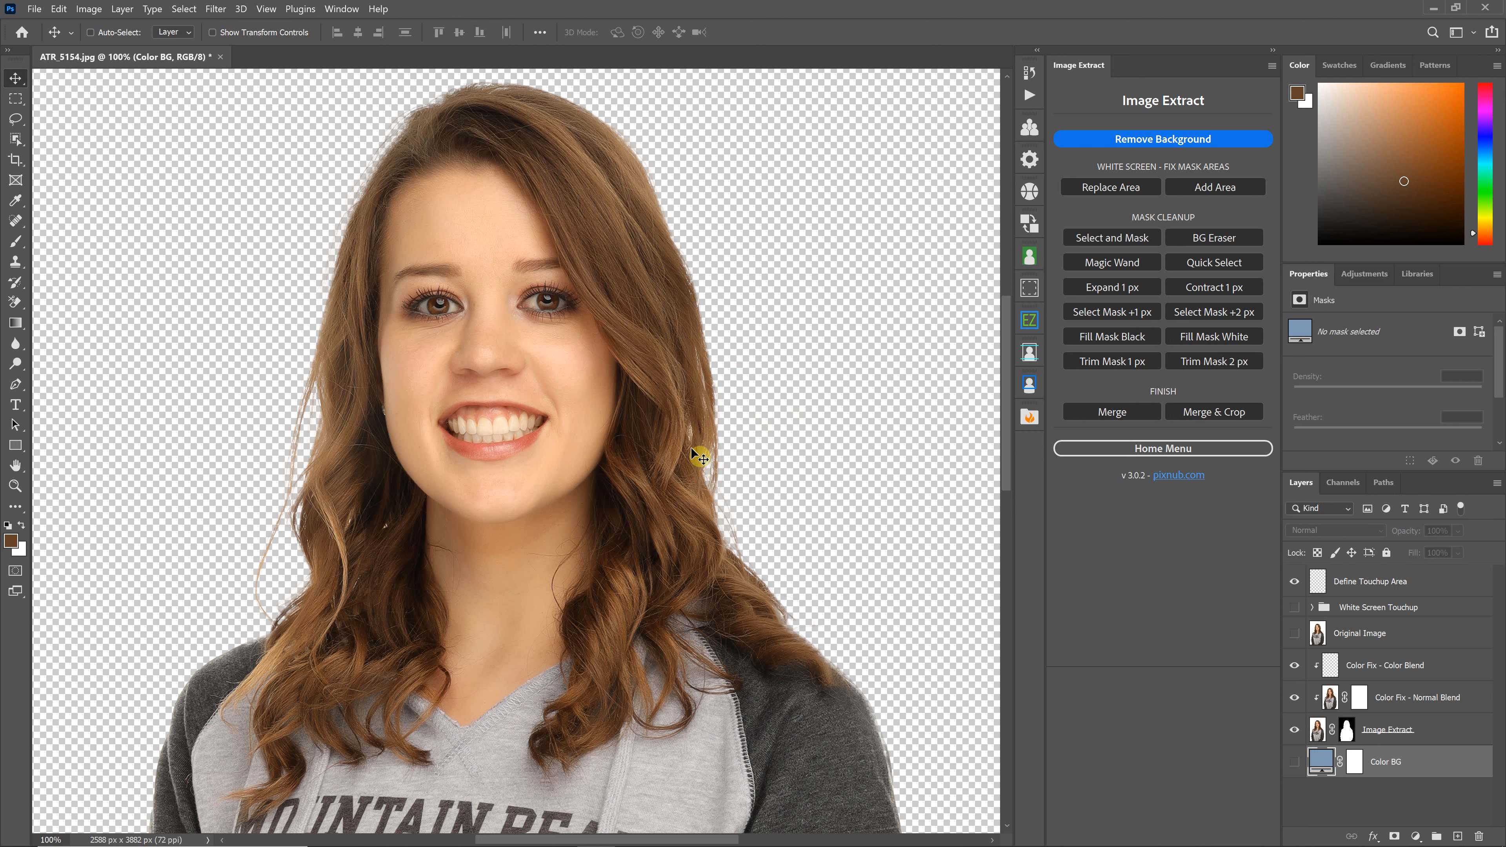
pyautogui.click(1294, 762)
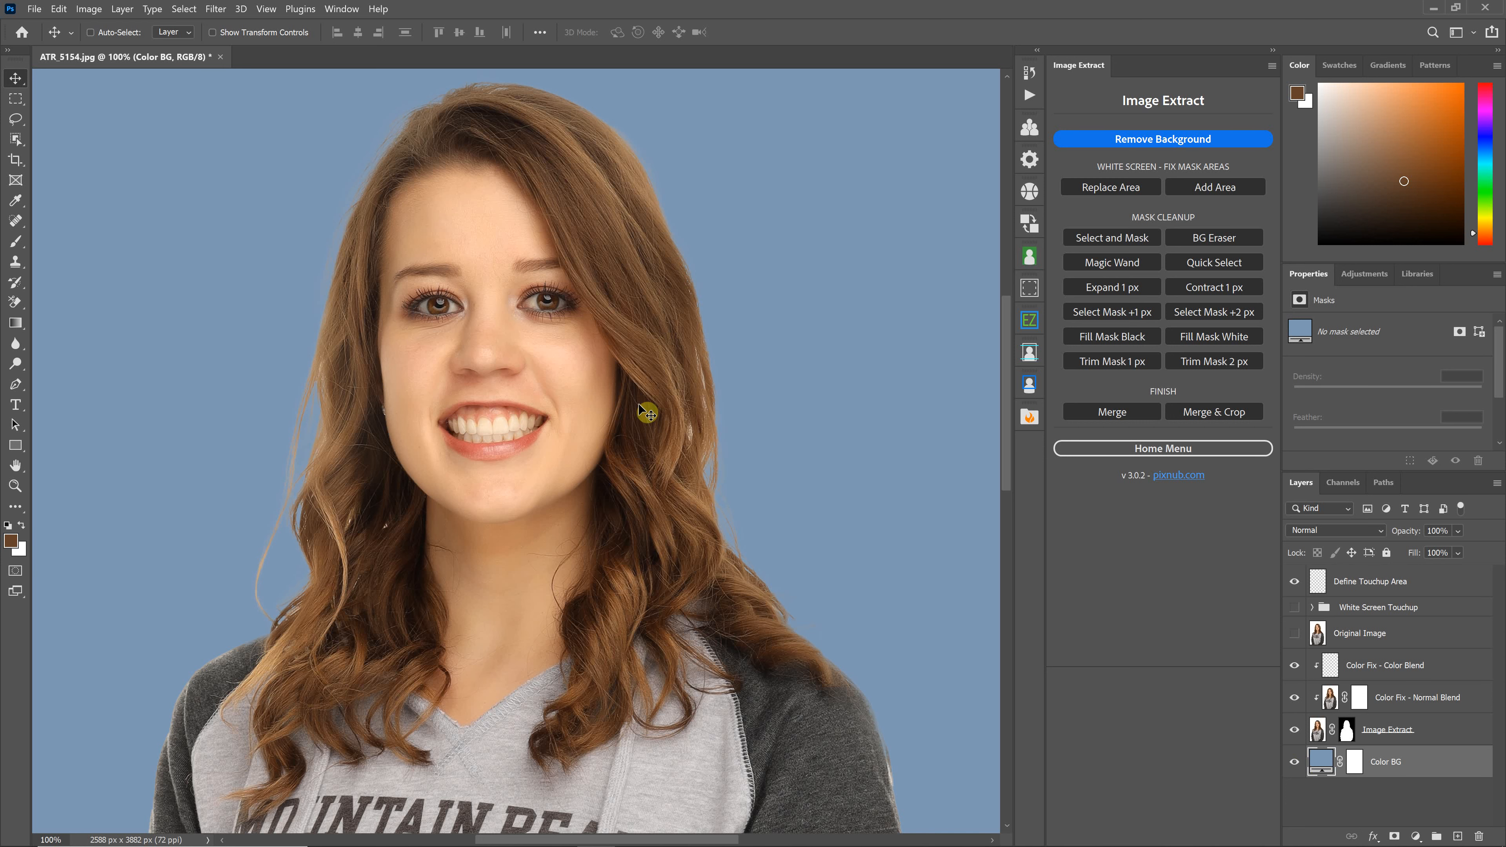
# Preview the Color BG fill in white (ffffff), grey (6b6b6c), dark grey (2c2f31) and blue (899cb0), and discard the colour change
pyautogui.doubleClick(1320, 762)
pyautogui.click(771, 156)
pyautogui.moveTo(734, 41); pyautogui.dragTo(731, 46)
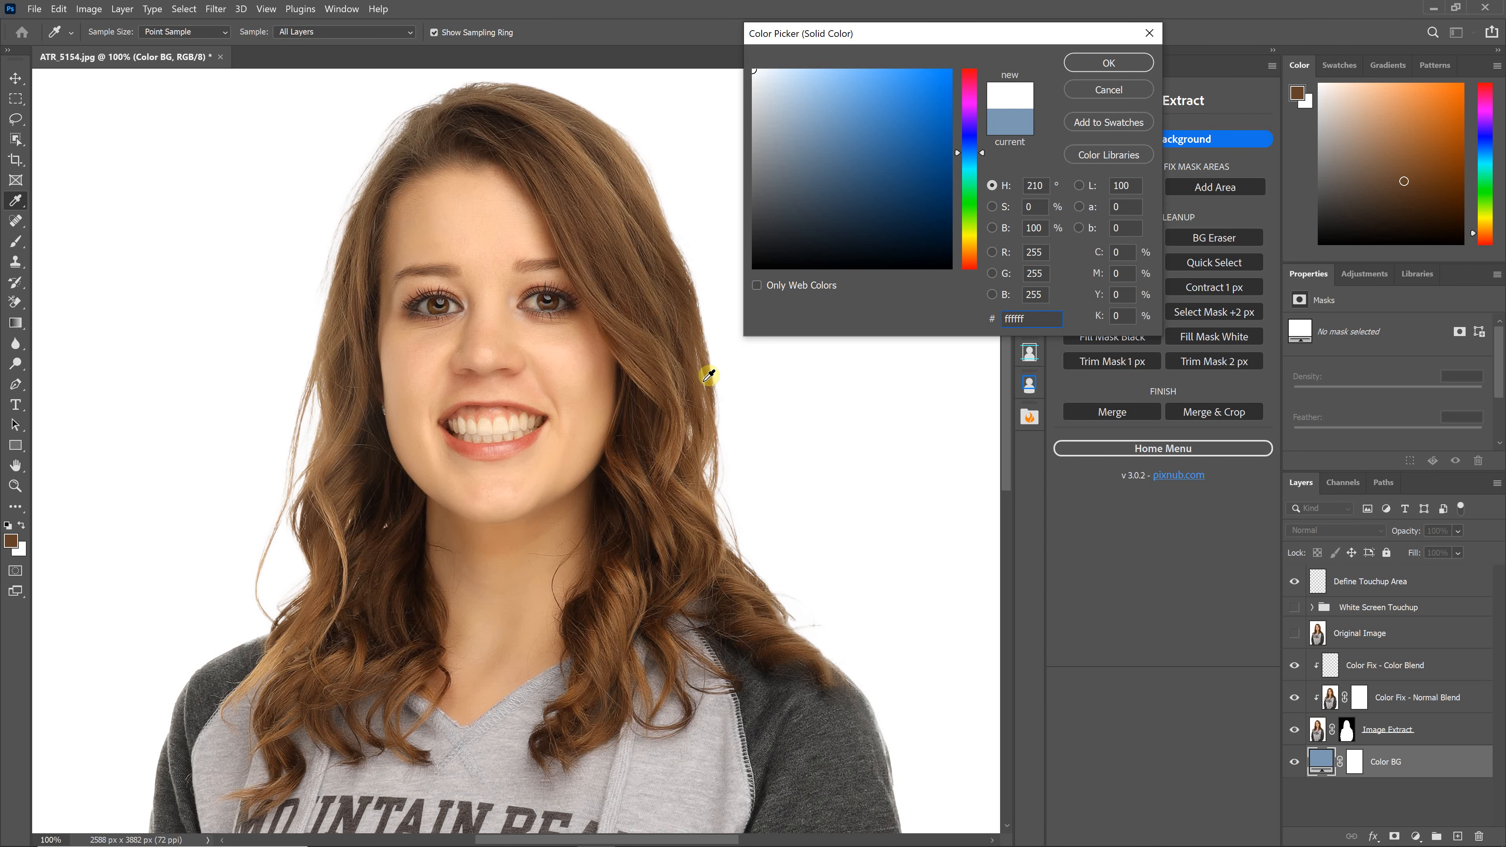
pyautogui.moveTo(901, 33); pyautogui.dragTo(964, 41)
pyautogui.click(817, 194)
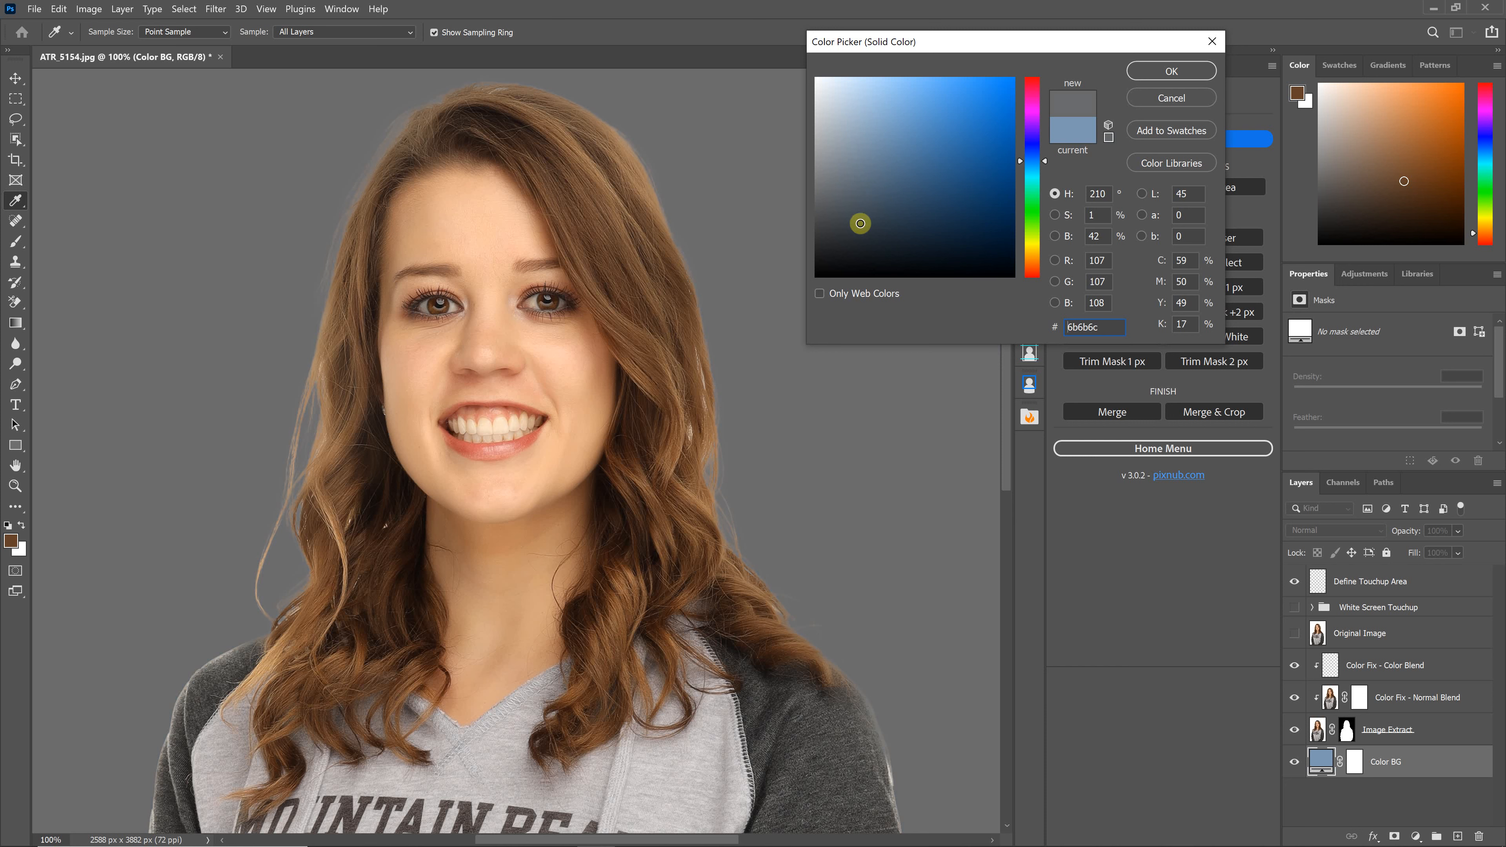
pyautogui.moveTo(844, 236)
pyautogui.mouseDown()
pyautogui.moveTo(853, 204)
pyautogui.moveTo(835, 240)
pyautogui.mouseUp()
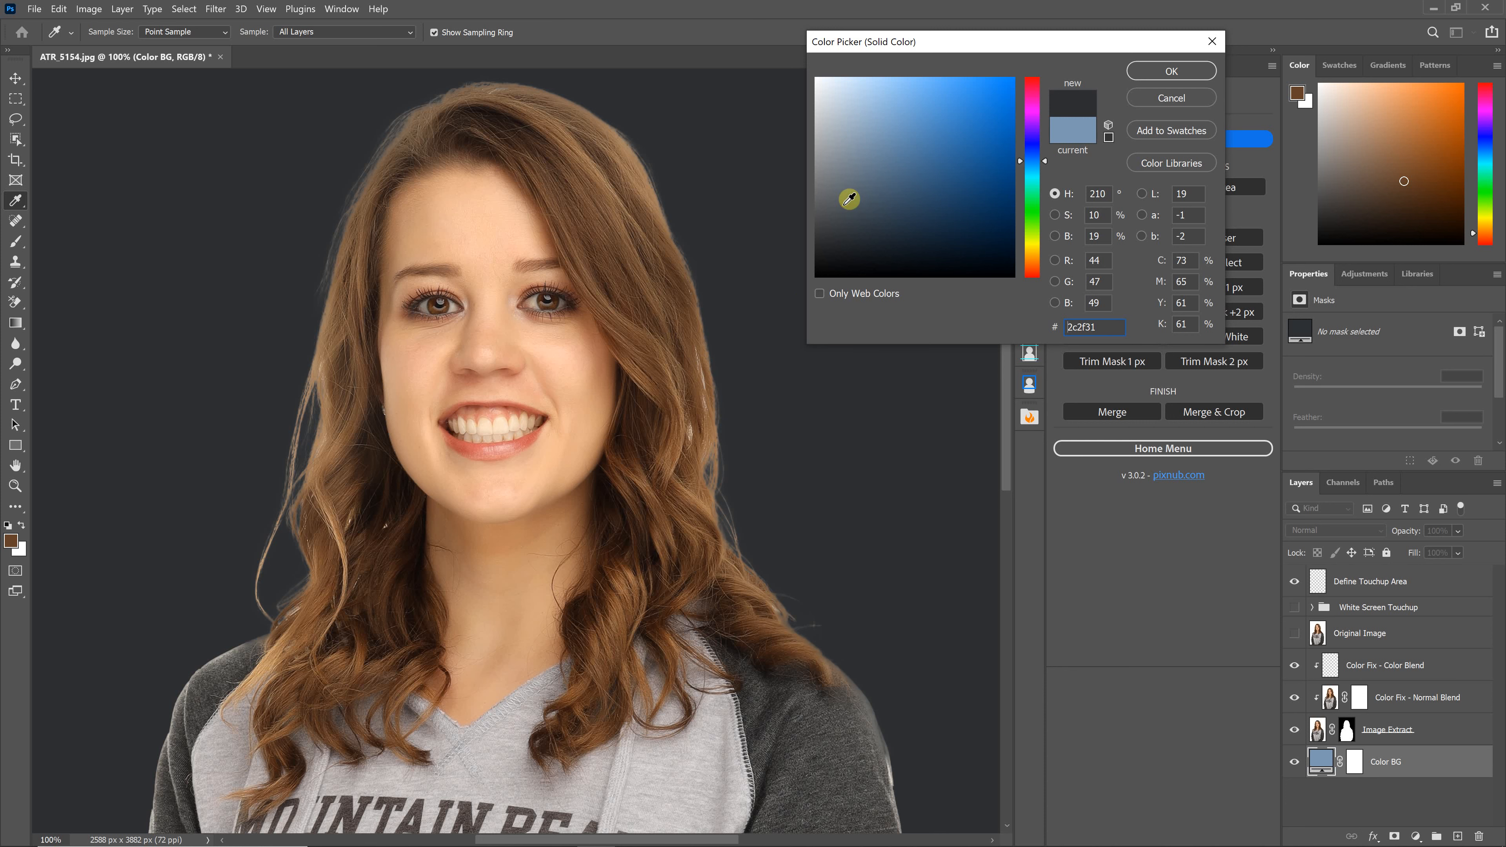
pyautogui.click(860, 139)
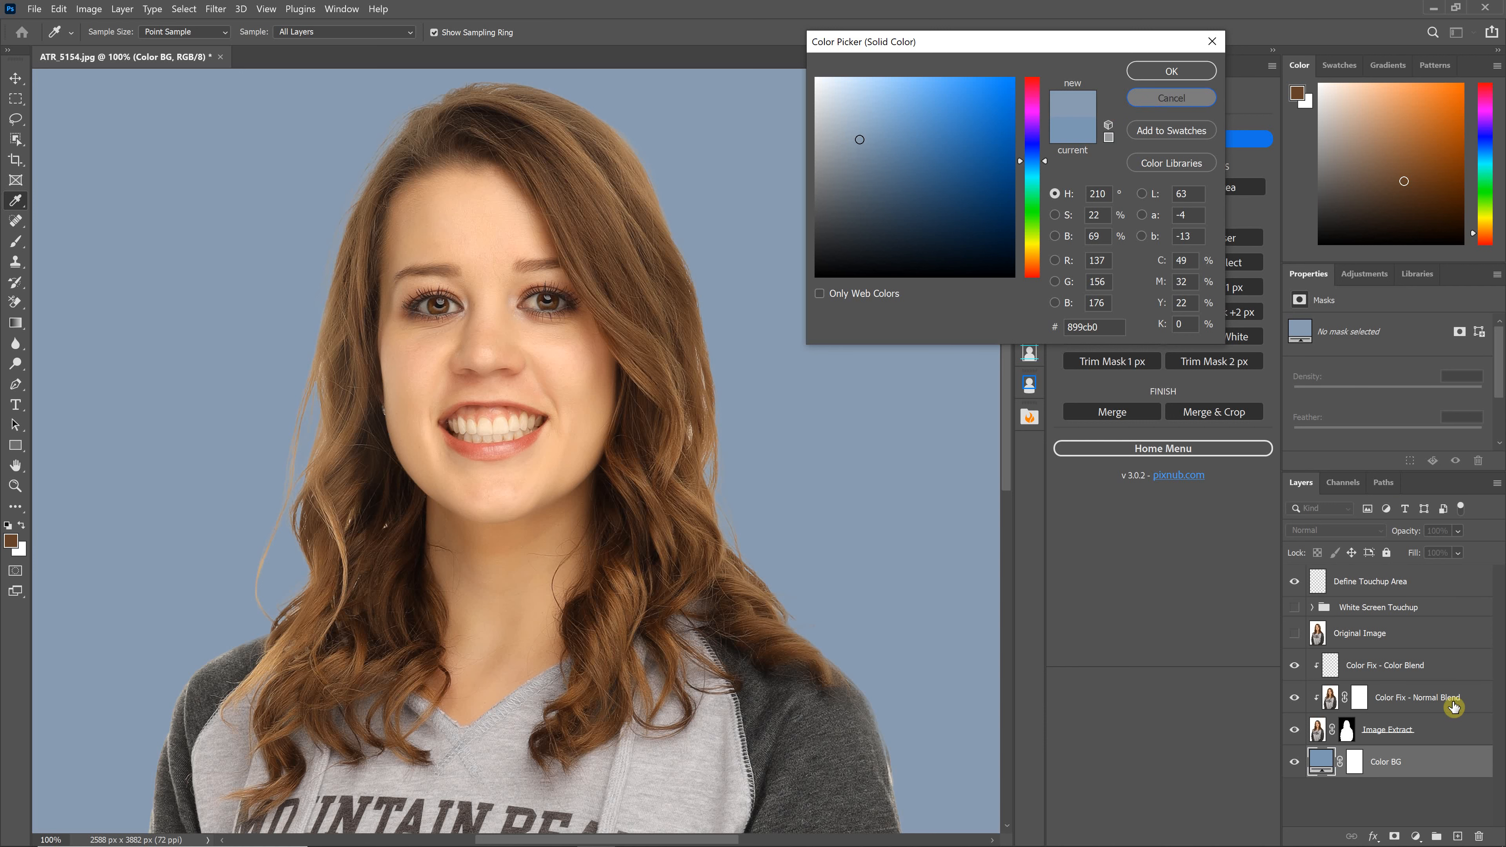
pyautogui.press('Return')
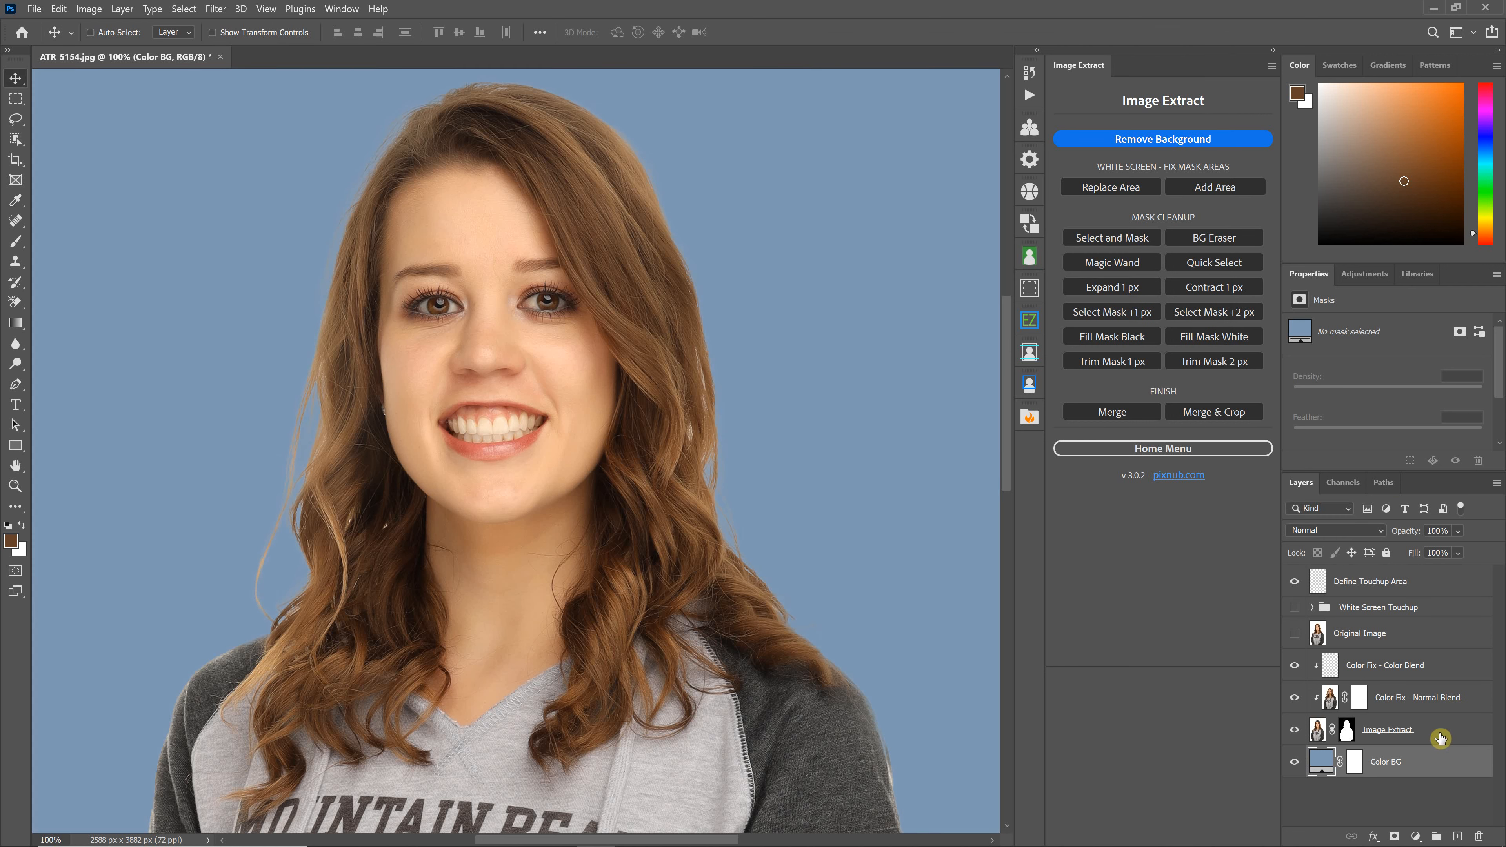
# Disable the layer mask on Image Extract and hide both Color Fix layers to view the original white-background photo
pyautogui.click(1437, 737)
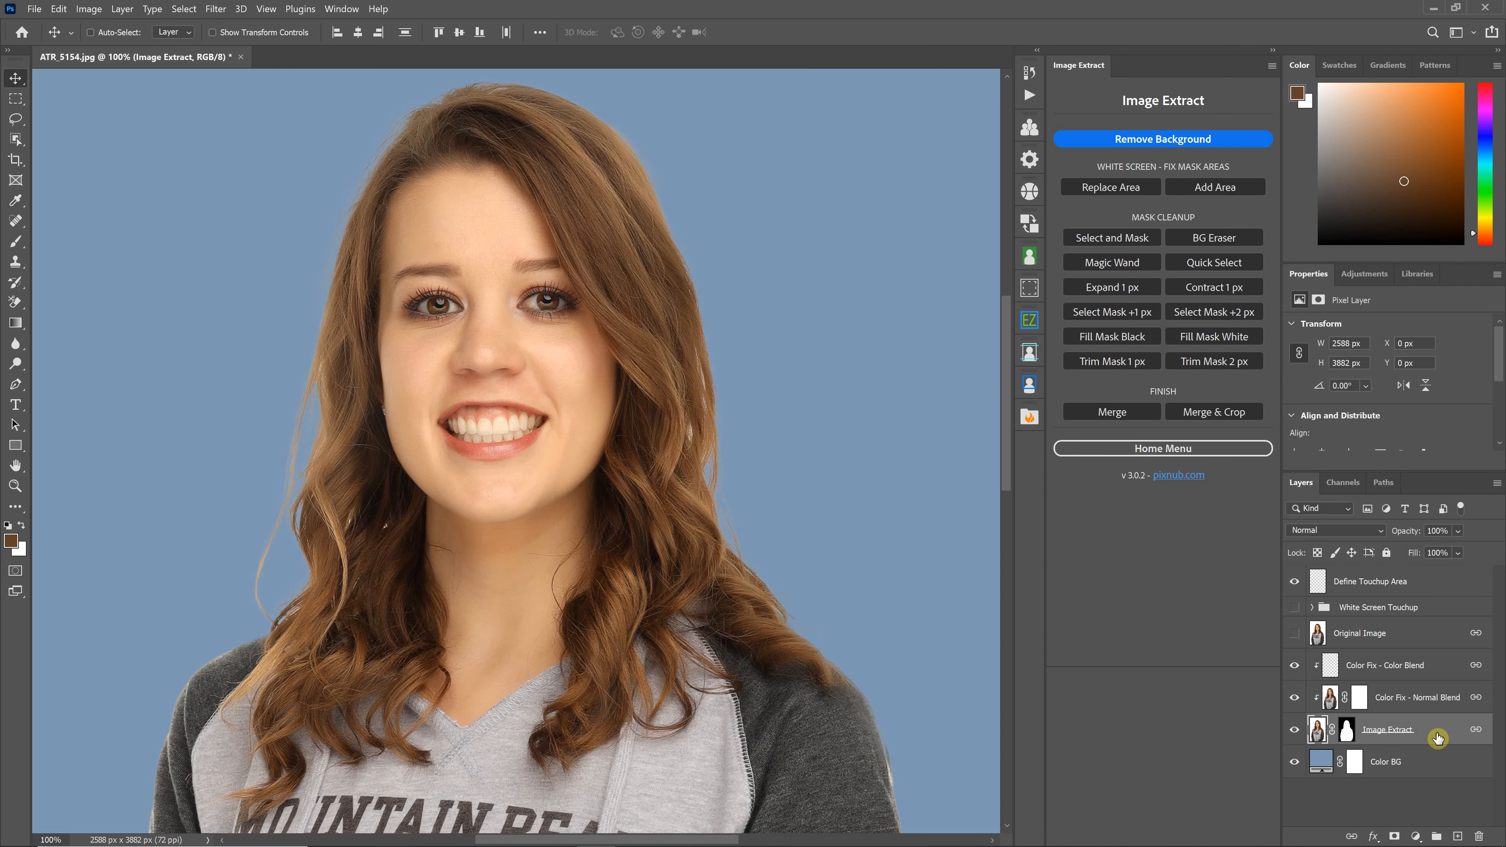
pyautogui.rightClick(1341, 734)
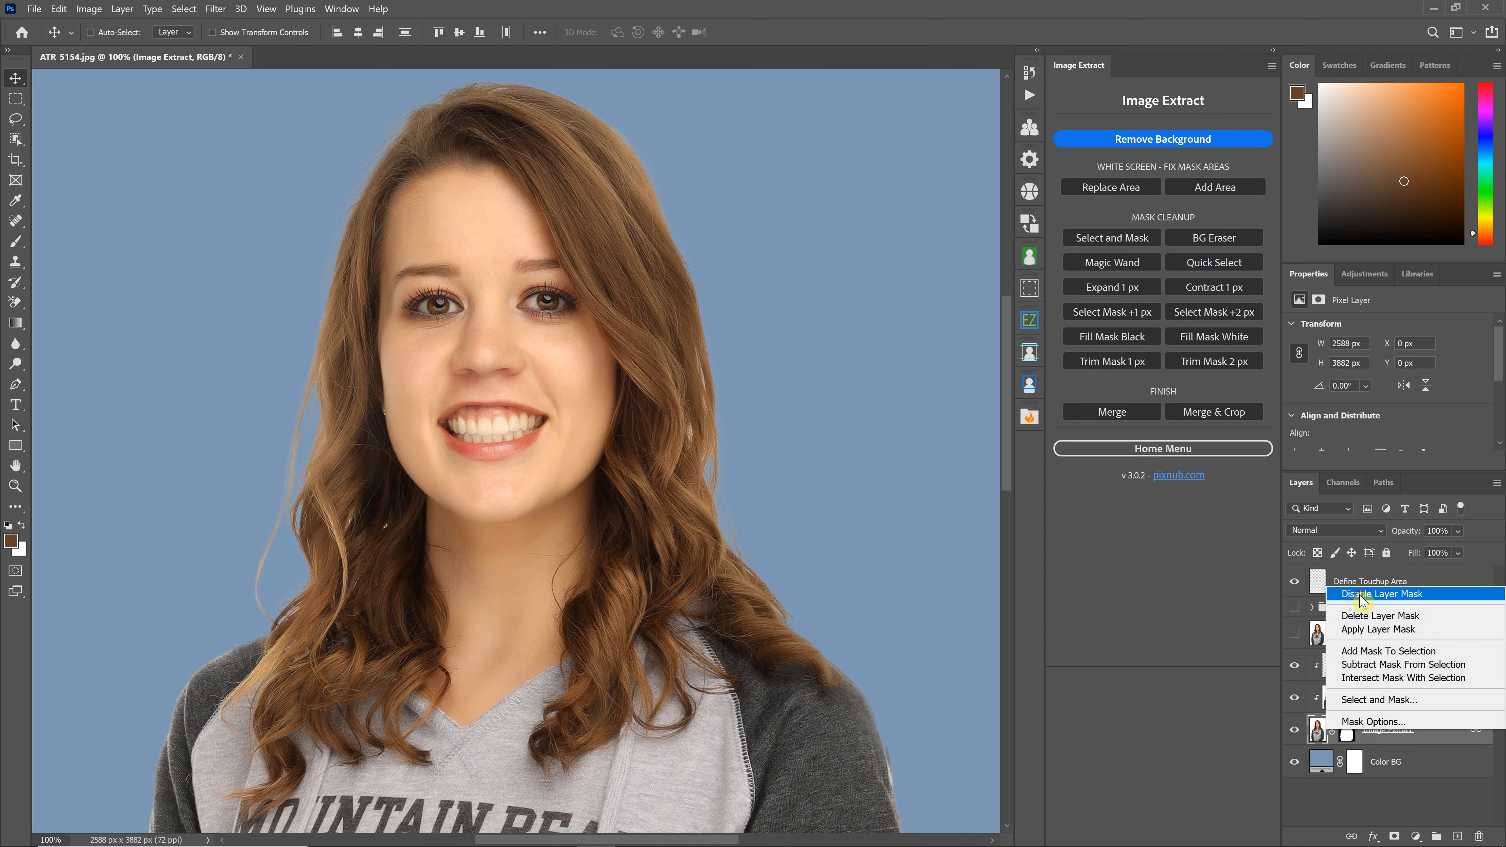
pyautogui.click(1364, 596)
pyautogui.click(1294, 701)
pyautogui.click(1295, 667)
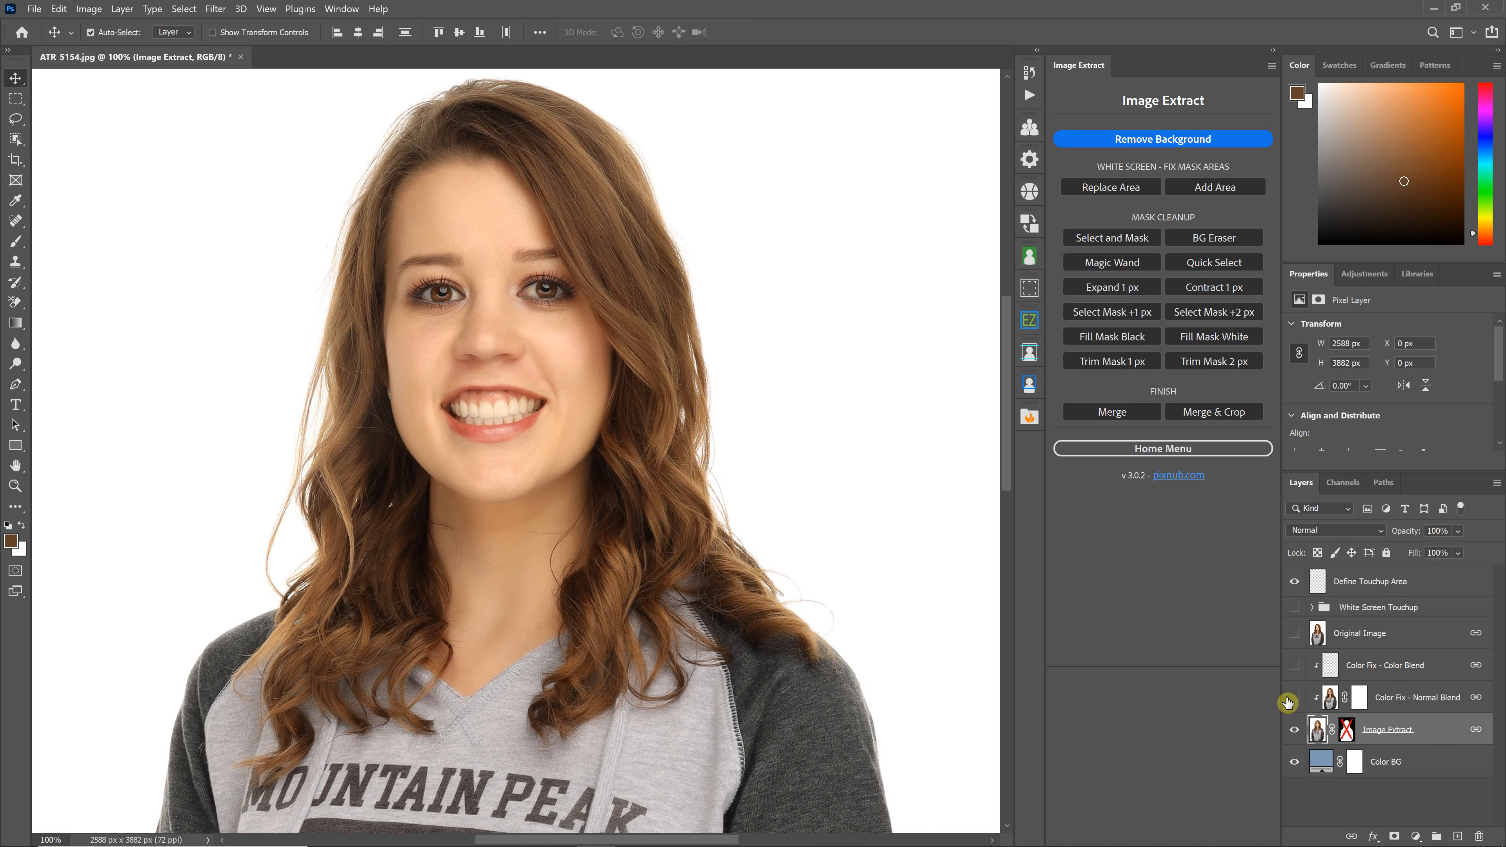
pyautogui.hotkey('ctrl', '0')
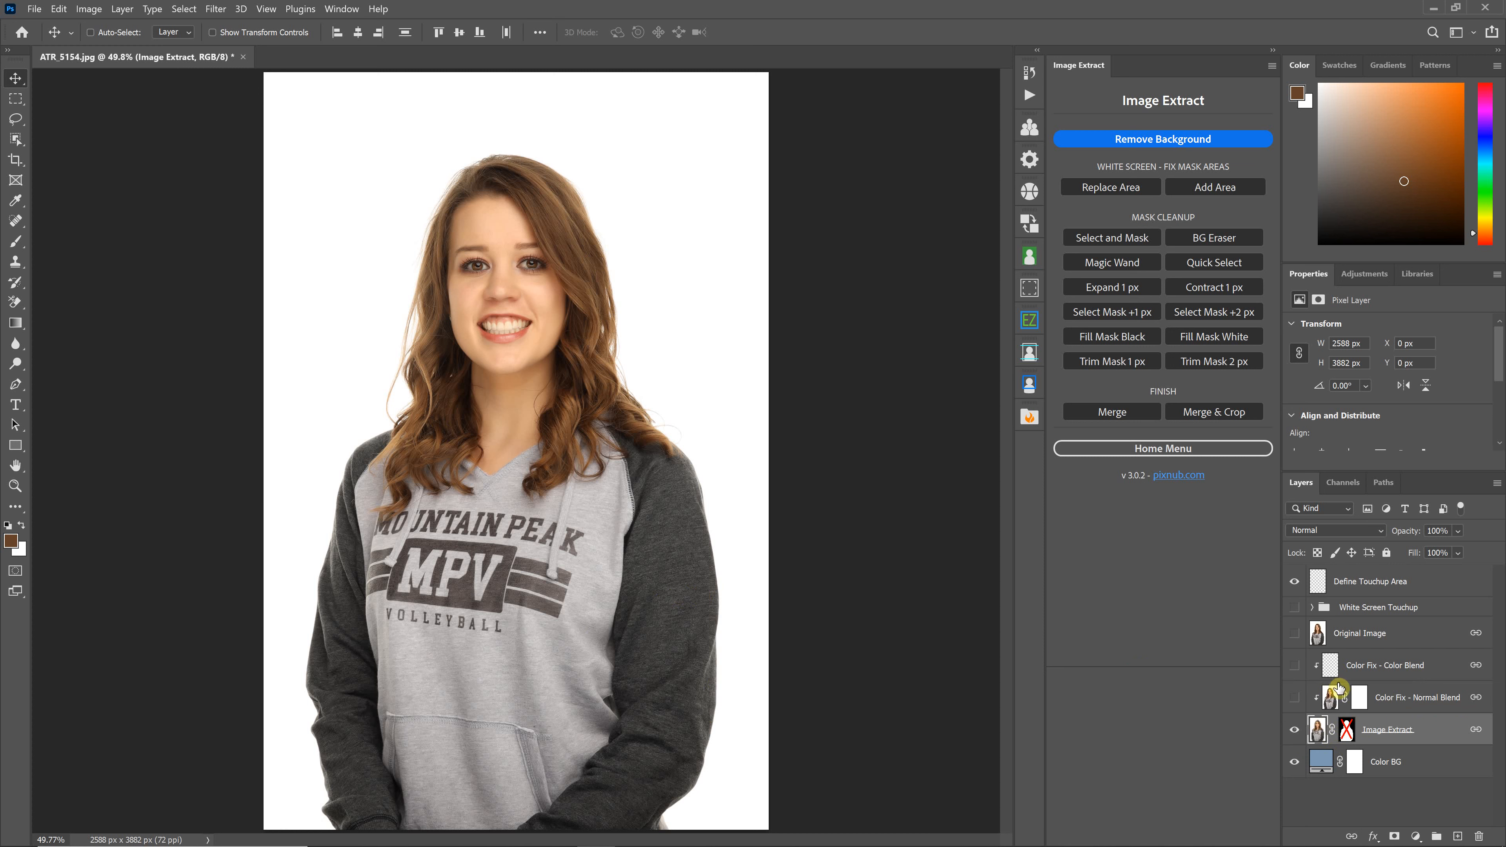
# Re-enable the layer mask on the Image Extract layer
pyautogui.rightClick(1332, 731)
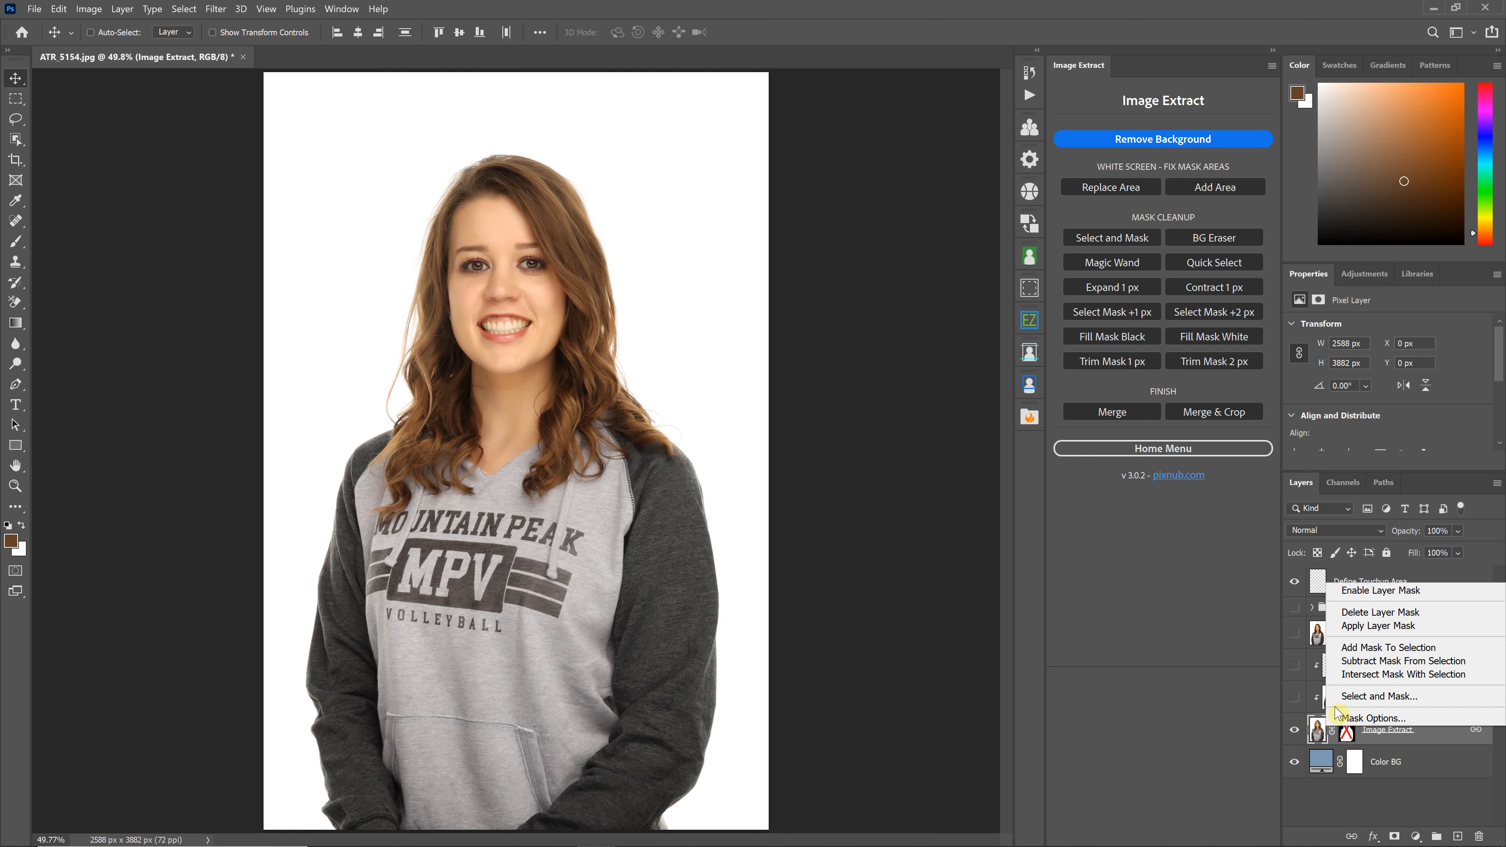
pyautogui.click(1359, 593)
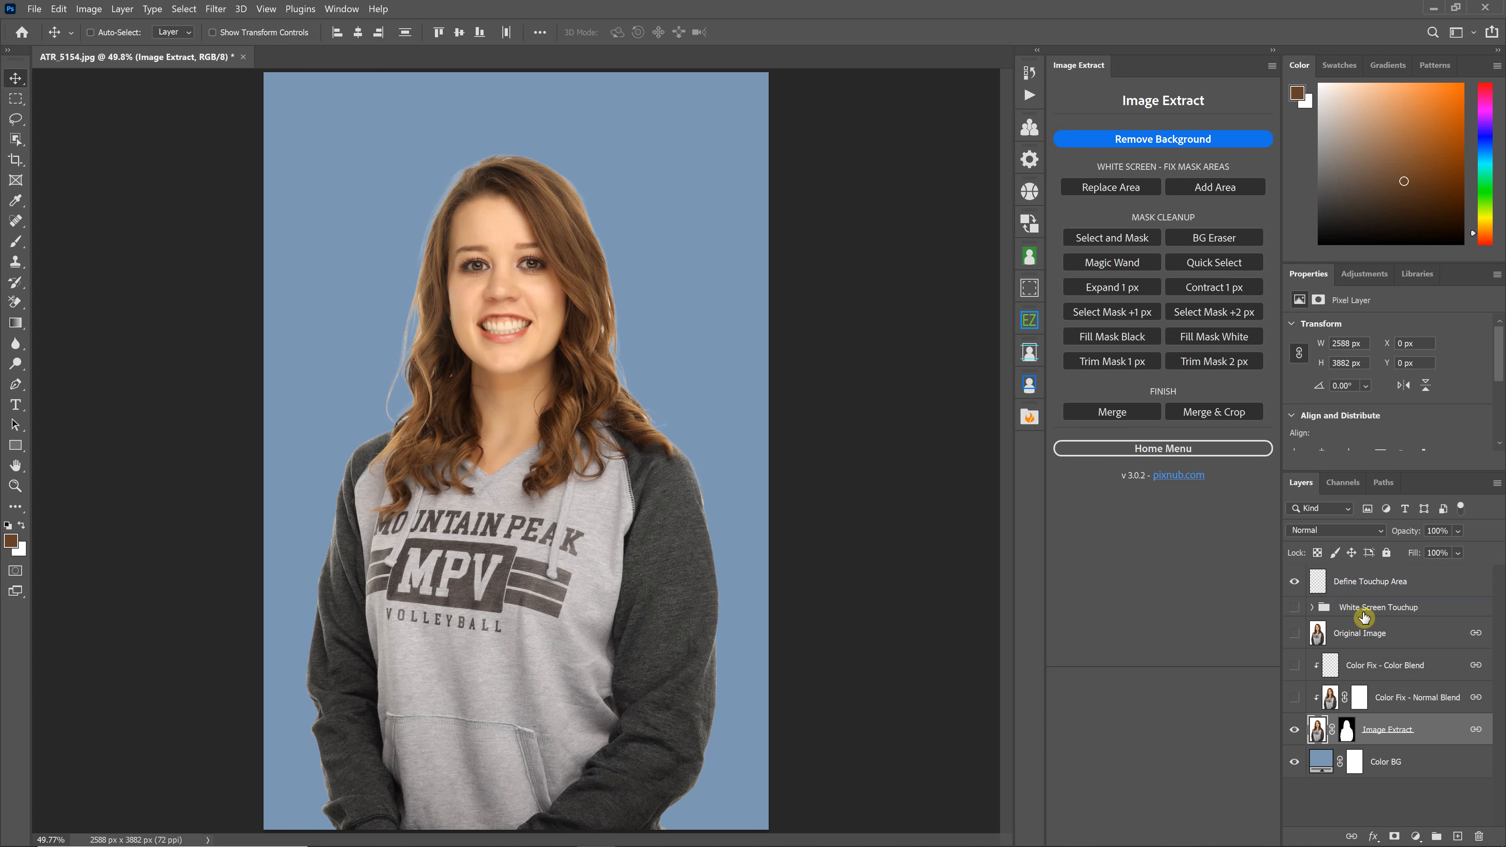
# Brush white on the Image Extract mask beside the shoulder to reveal the background, and black over the sleeve below to hide it
pyautogui.click(1346, 738)
pyautogui.press('d')
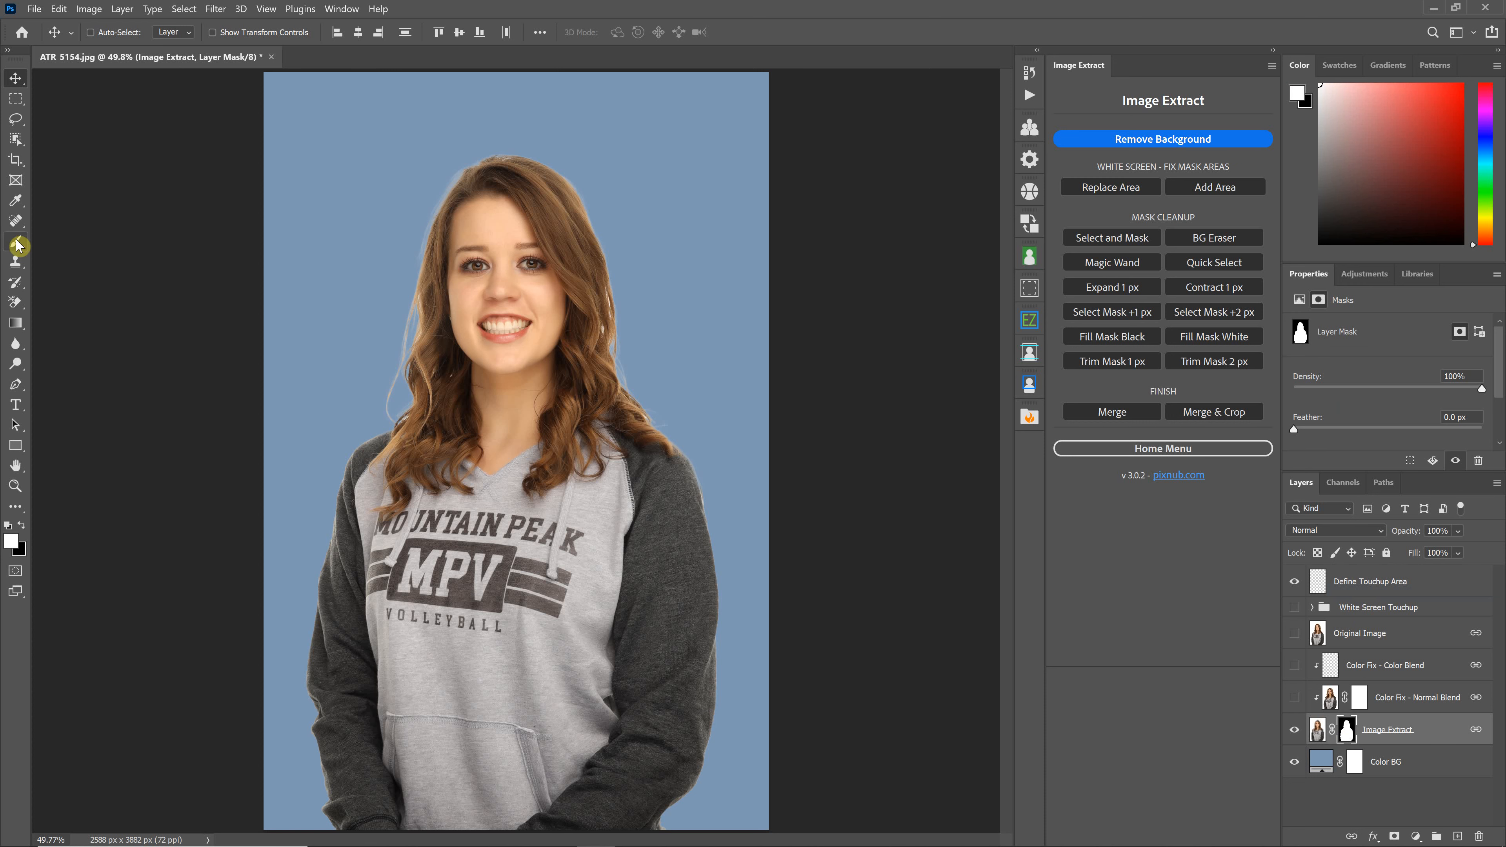
pyautogui.press('b')
pyautogui.moveTo(675, 426)
pyautogui.mouseDown()
pyautogui.moveTo(690, 483)
pyautogui.moveTo(659, 409)
pyautogui.moveTo(682, 385)
pyautogui.moveTo(703, 525)
pyautogui.moveTo(681, 506)
pyautogui.mouseUp()
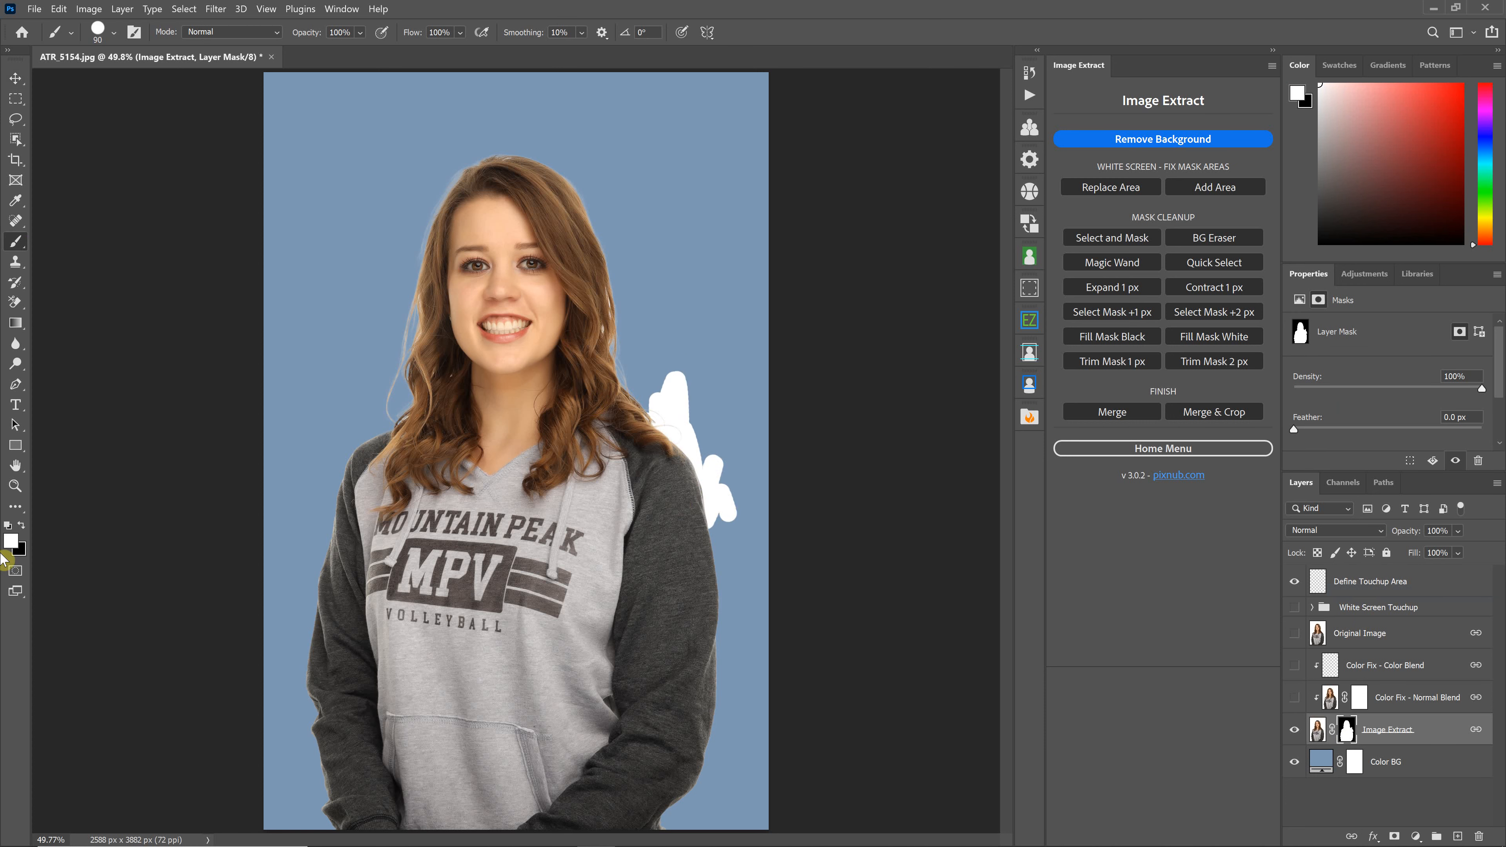
pyautogui.click(21, 525)
pyautogui.moveTo(676, 554)
pyautogui.mouseDown()
pyautogui.moveTo(694, 580)
pyautogui.moveTo(710, 566)
pyautogui.moveTo(719, 592)
pyautogui.moveTo(702, 670)
pyautogui.moveTo(707, 538)
pyautogui.moveTo(716, 574)
pyautogui.mouseUp()
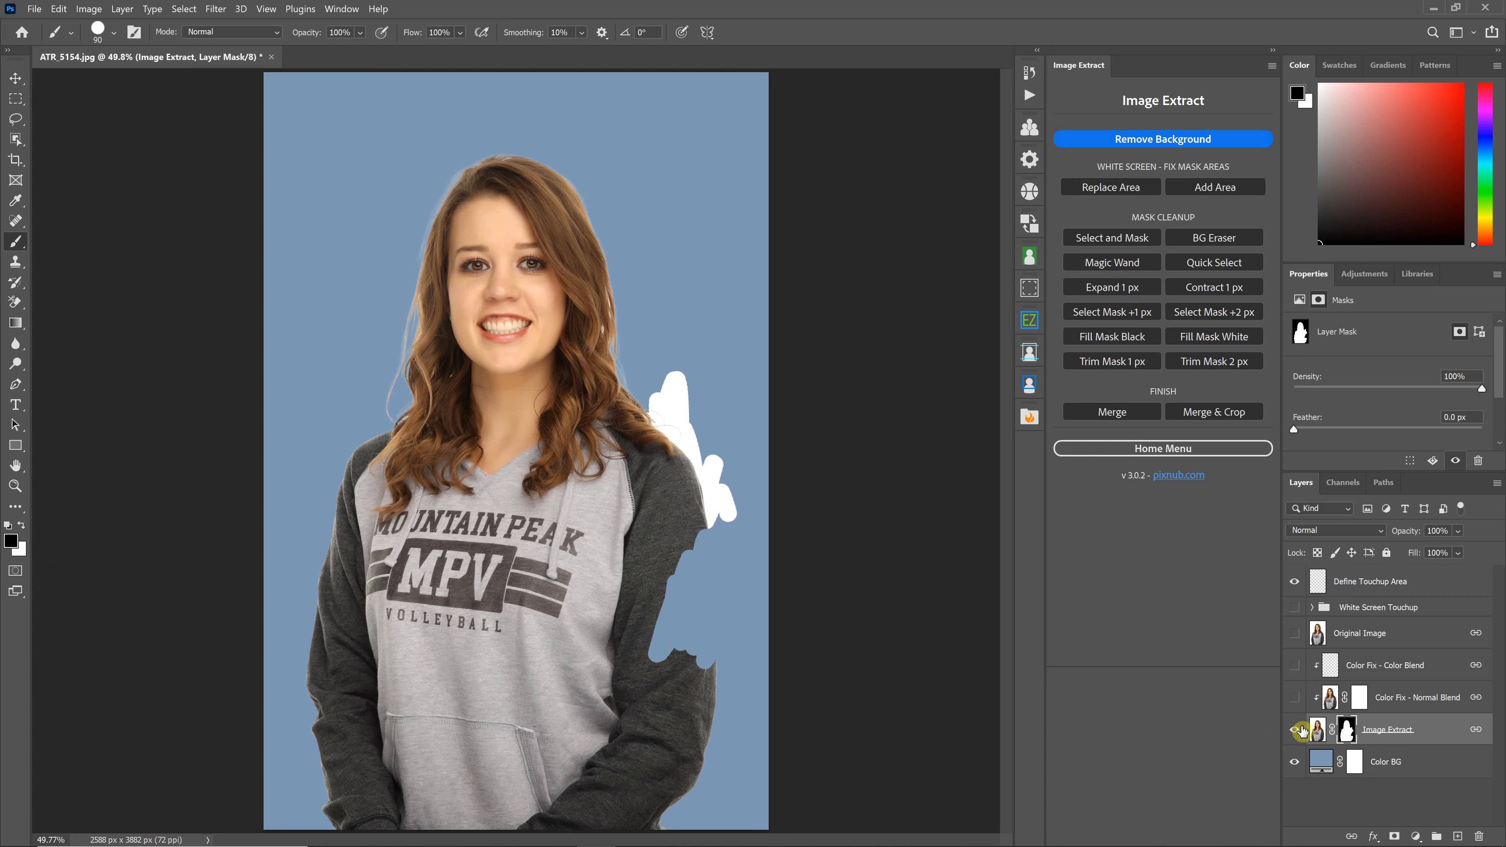
# Select the whole canvas, and undo that selection together with the white and black brush strokes on the mask
pyautogui.hotkey('ctrl', 'a')
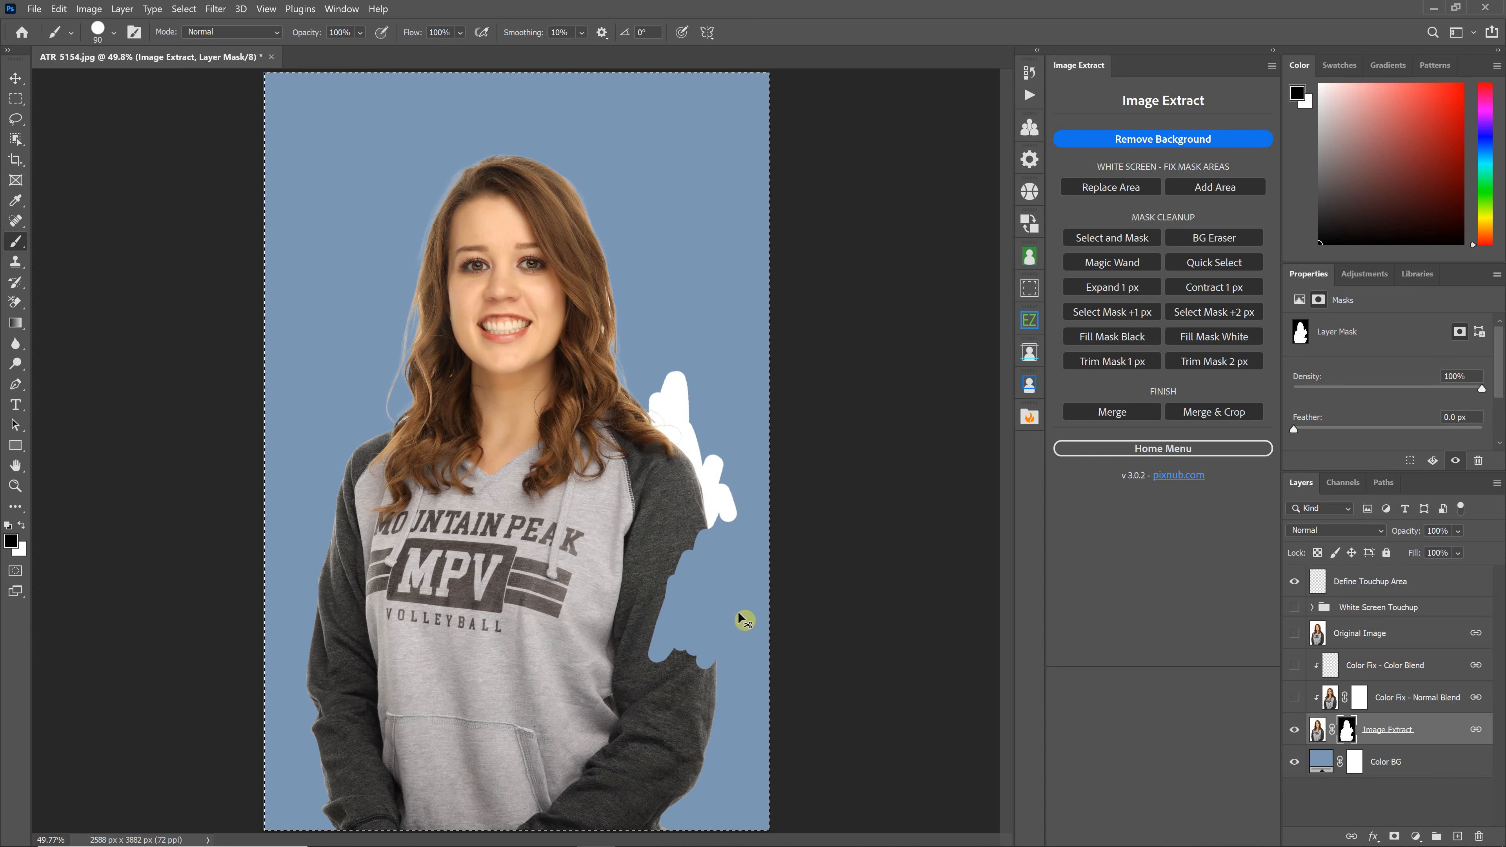
pyautogui.hotkey('ctrl', 'z')
pyautogui.hotkey('ctrl', 'z')
pyautogui.hotkey('ctrl', 'z')
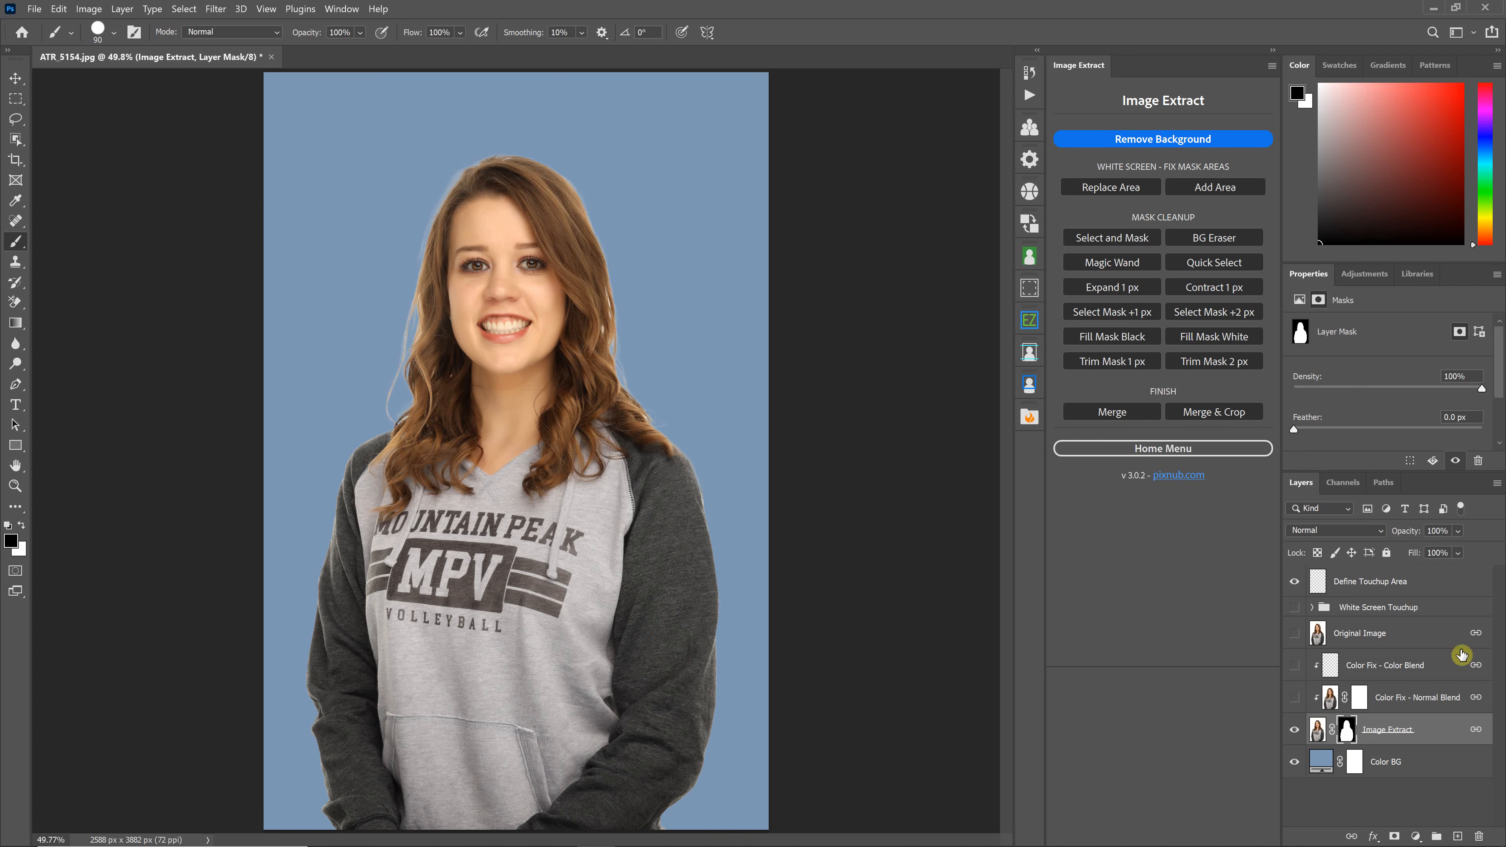
# Show both Color Fix layers and hide Color Fix - Normal Blend to compare the hair edges at 100% zoom
pyautogui.click(1294, 698)
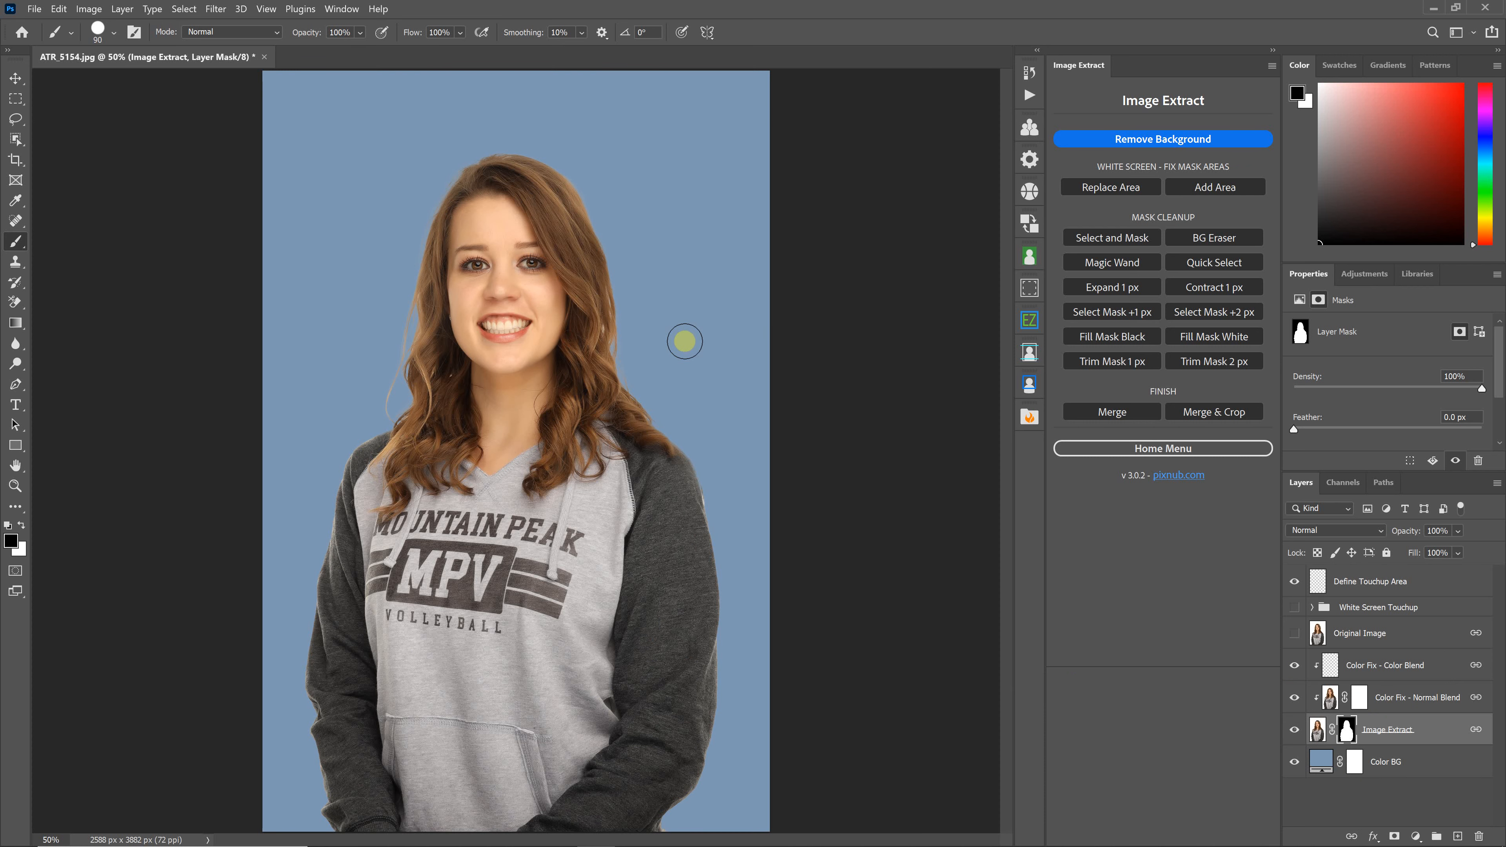
pyautogui.hotkey('ctrl', '1')
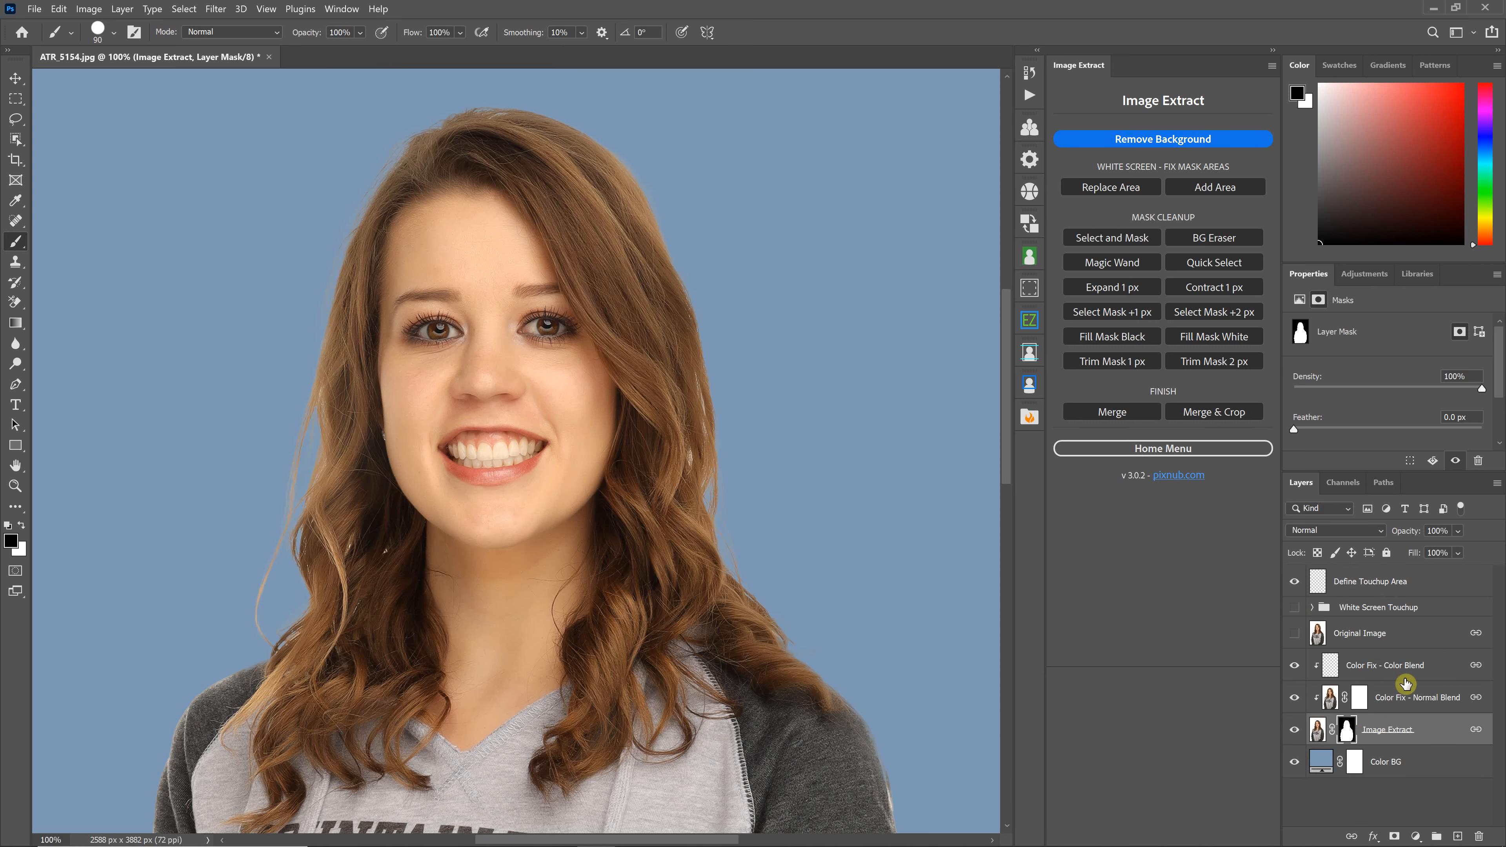
pyautogui.click(1299, 706)
pyautogui.click(1294, 706)
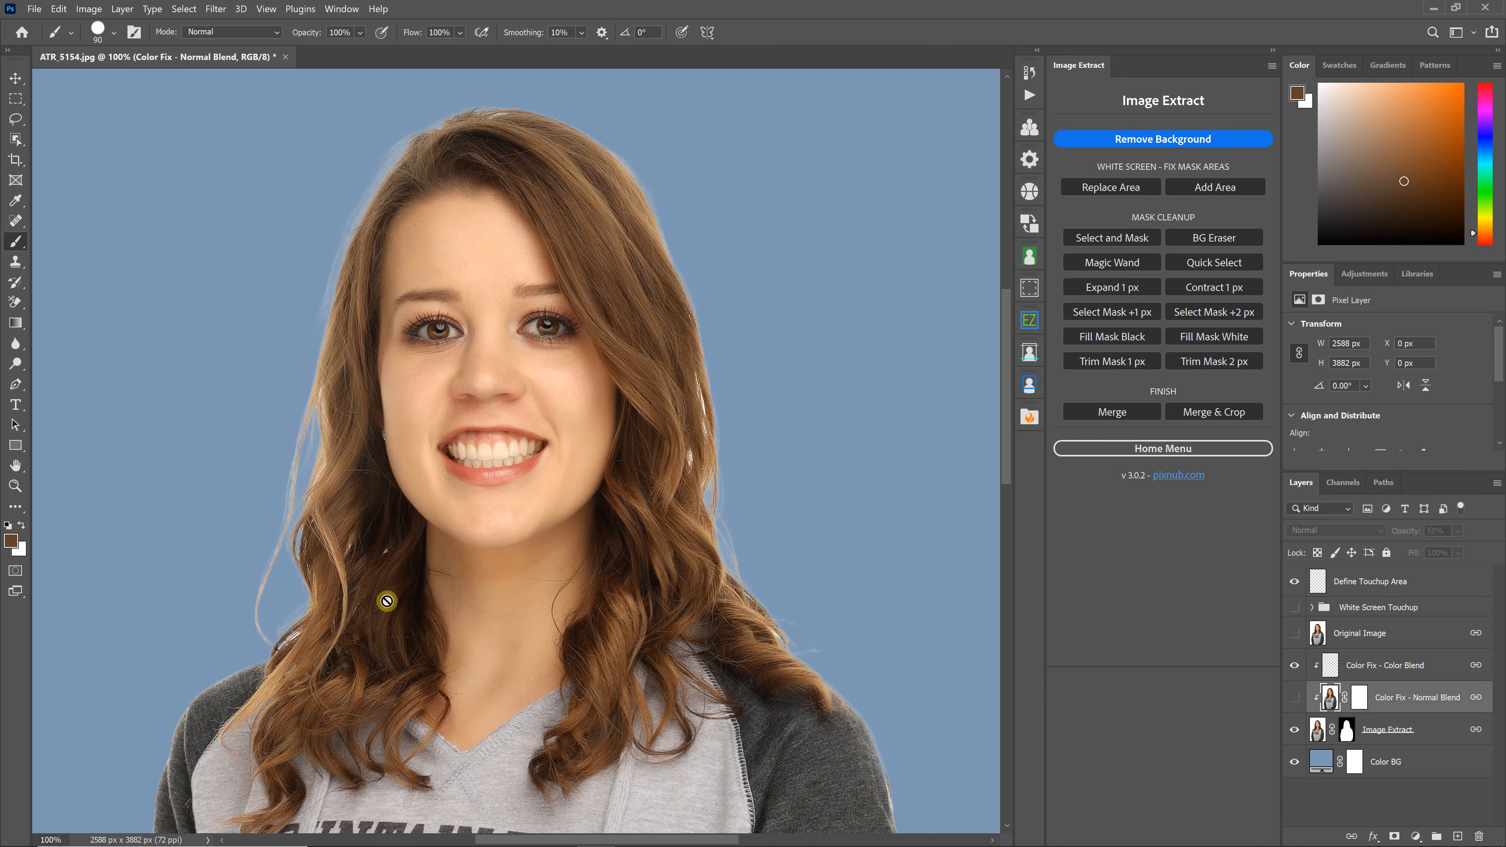
# Show the Color Fix - Normal Blend layer, try a black brush stroke on its mask along the loose hair strands, and undo the stroke
pyautogui.click(1296, 700)
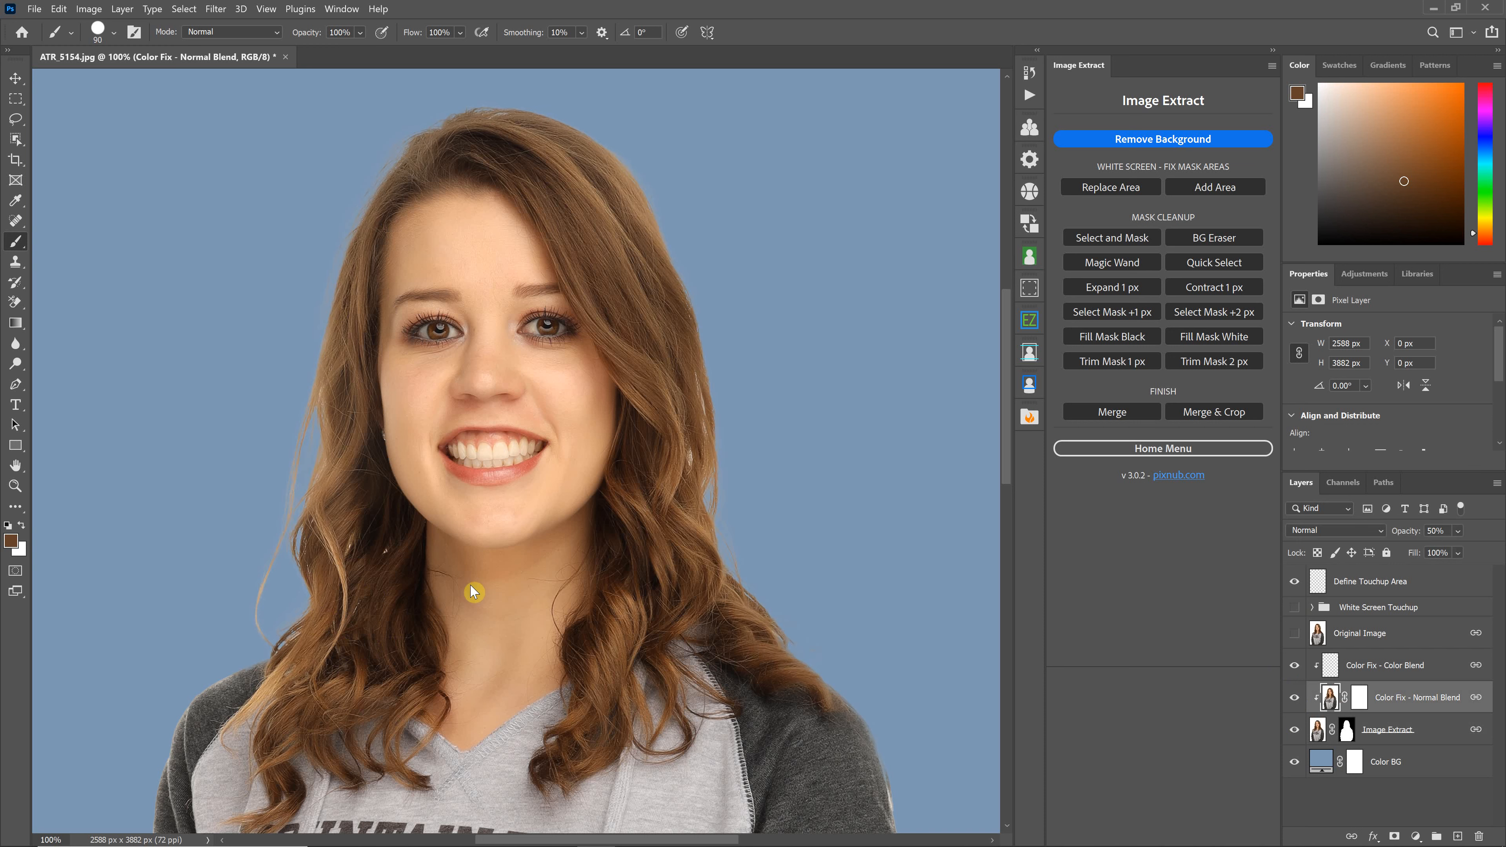
pyautogui.click(1361, 706)
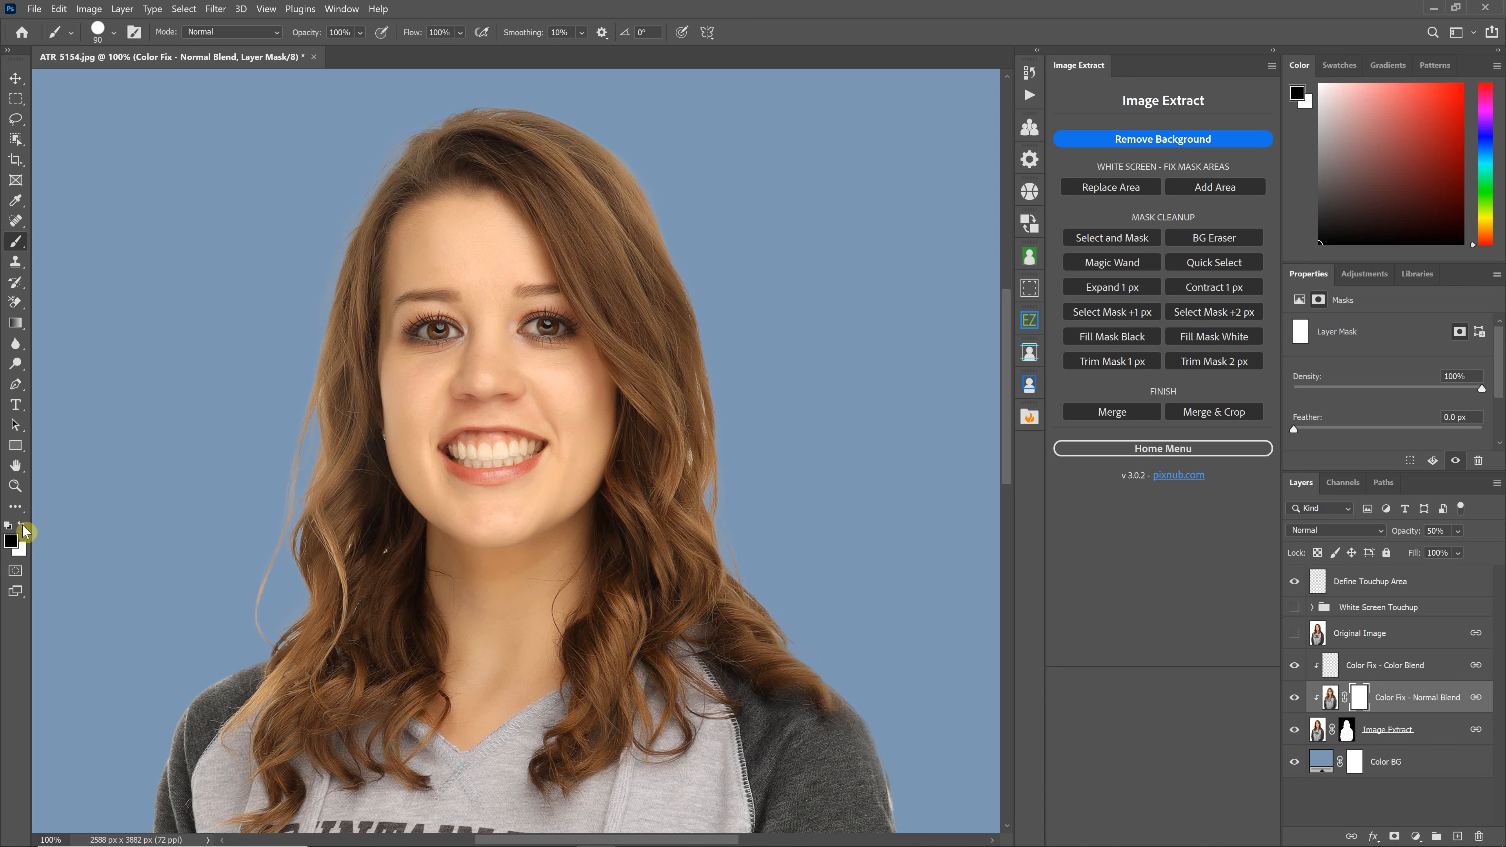
pyautogui.moveTo(308, 432)
pyautogui.mouseDown()
pyautogui.moveTo(276, 586)
pyautogui.moveTo(306, 378)
pyautogui.moveTo(301, 493)
pyautogui.moveTo(318, 383)
pyautogui.moveTo(254, 657)
pyautogui.mouseUp()
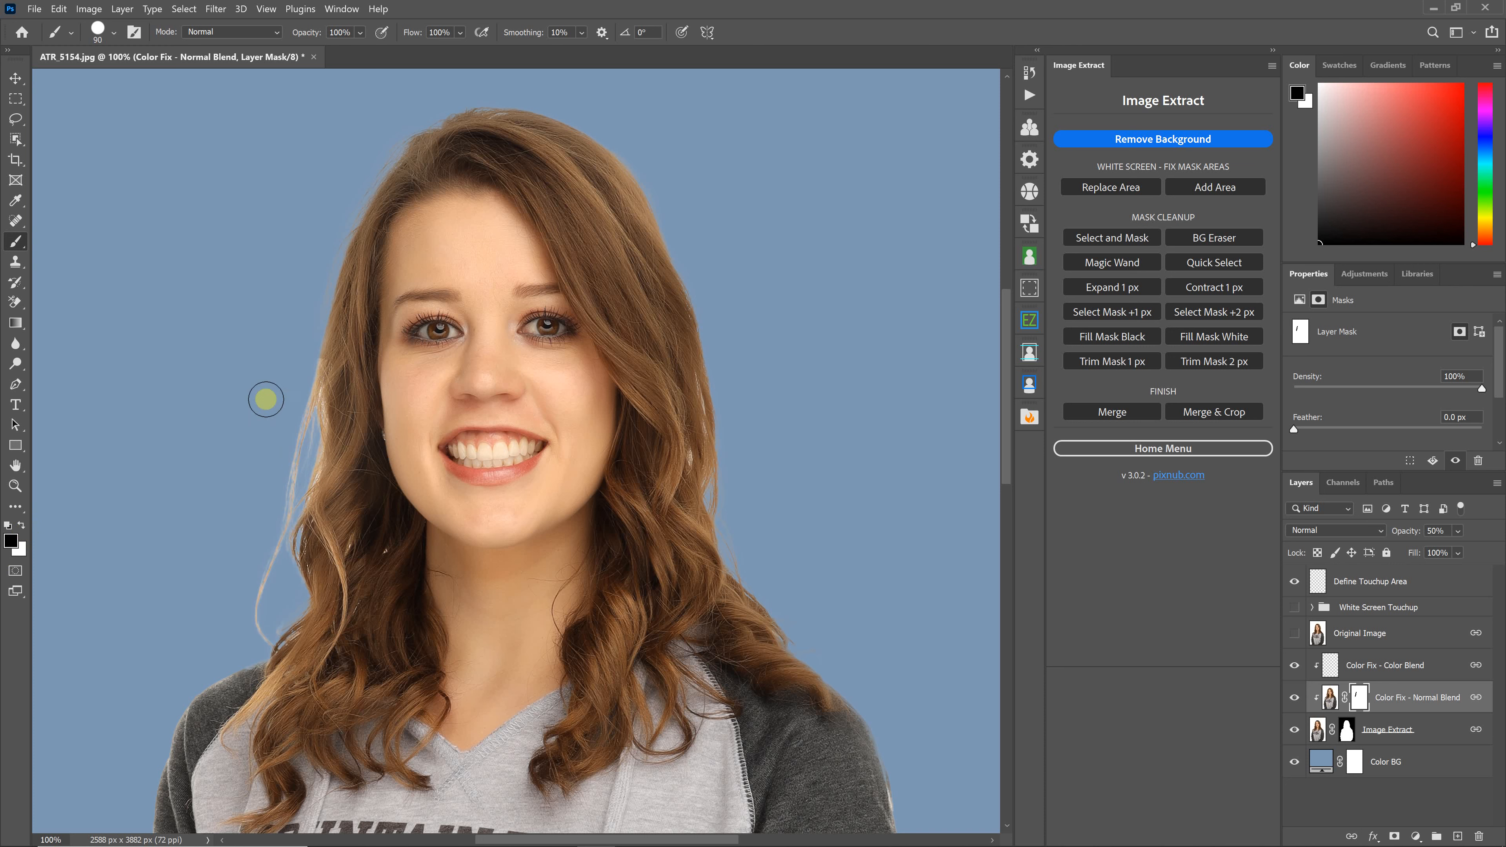
pyautogui.hotkey('ctrl', 'z')
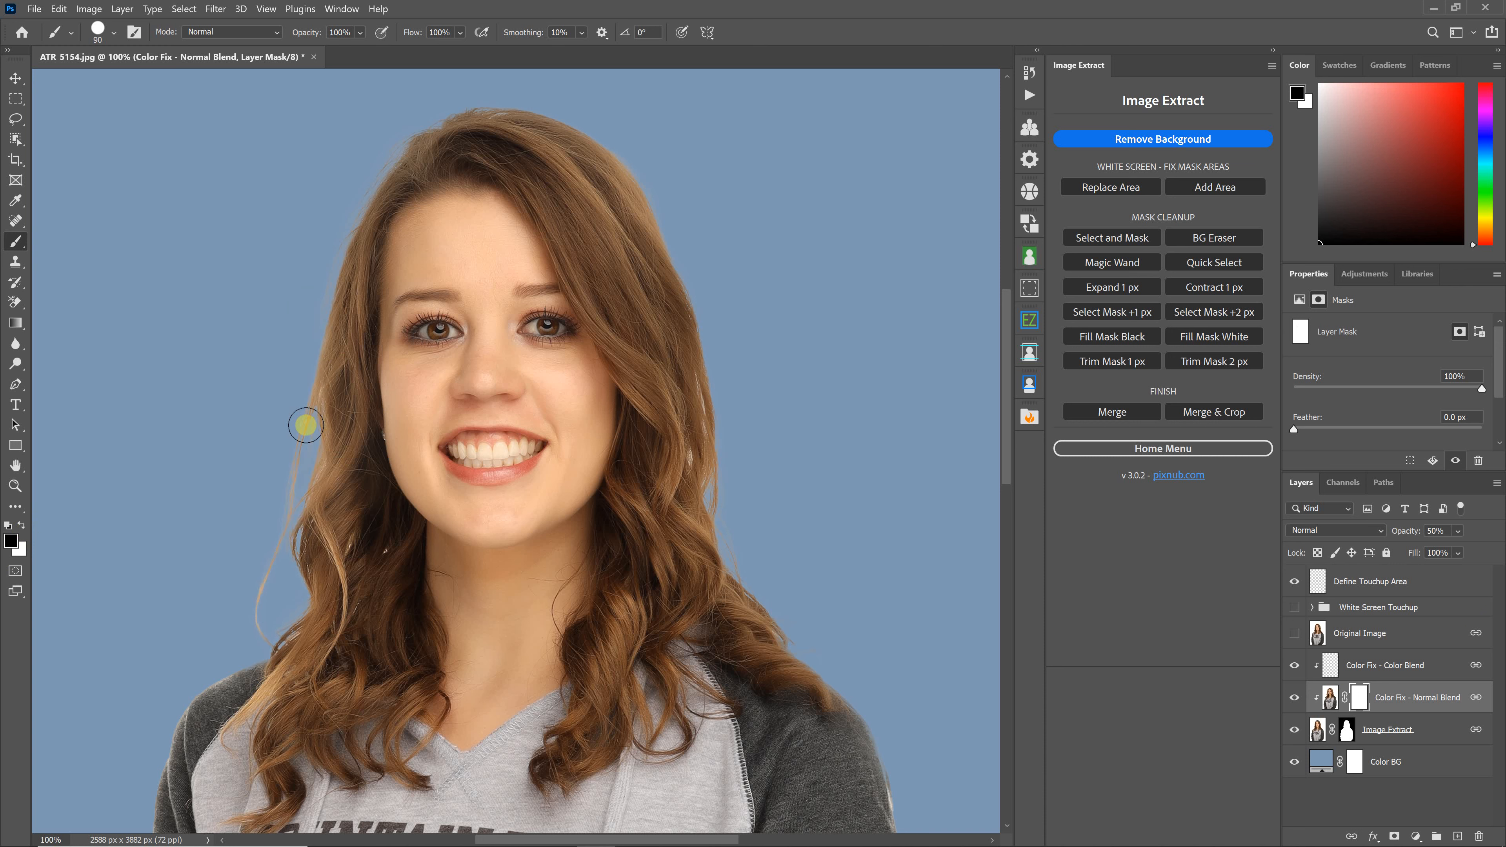
# Check the opacity of Color Fix - Normal Blend and compare that layer with Color Fix - Color Blend
pyautogui.click(1458, 531)
pyautogui.moveTo(1460, 552)
pyautogui.mouseDown()
pyautogui.moveTo(1484, 552)
pyautogui.moveTo(1375, 569)
pyautogui.moveTo(1416, 546)
pyautogui.moveTo(1460, 552)
pyautogui.mouseUp()
pyautogui.click(1396, 667)
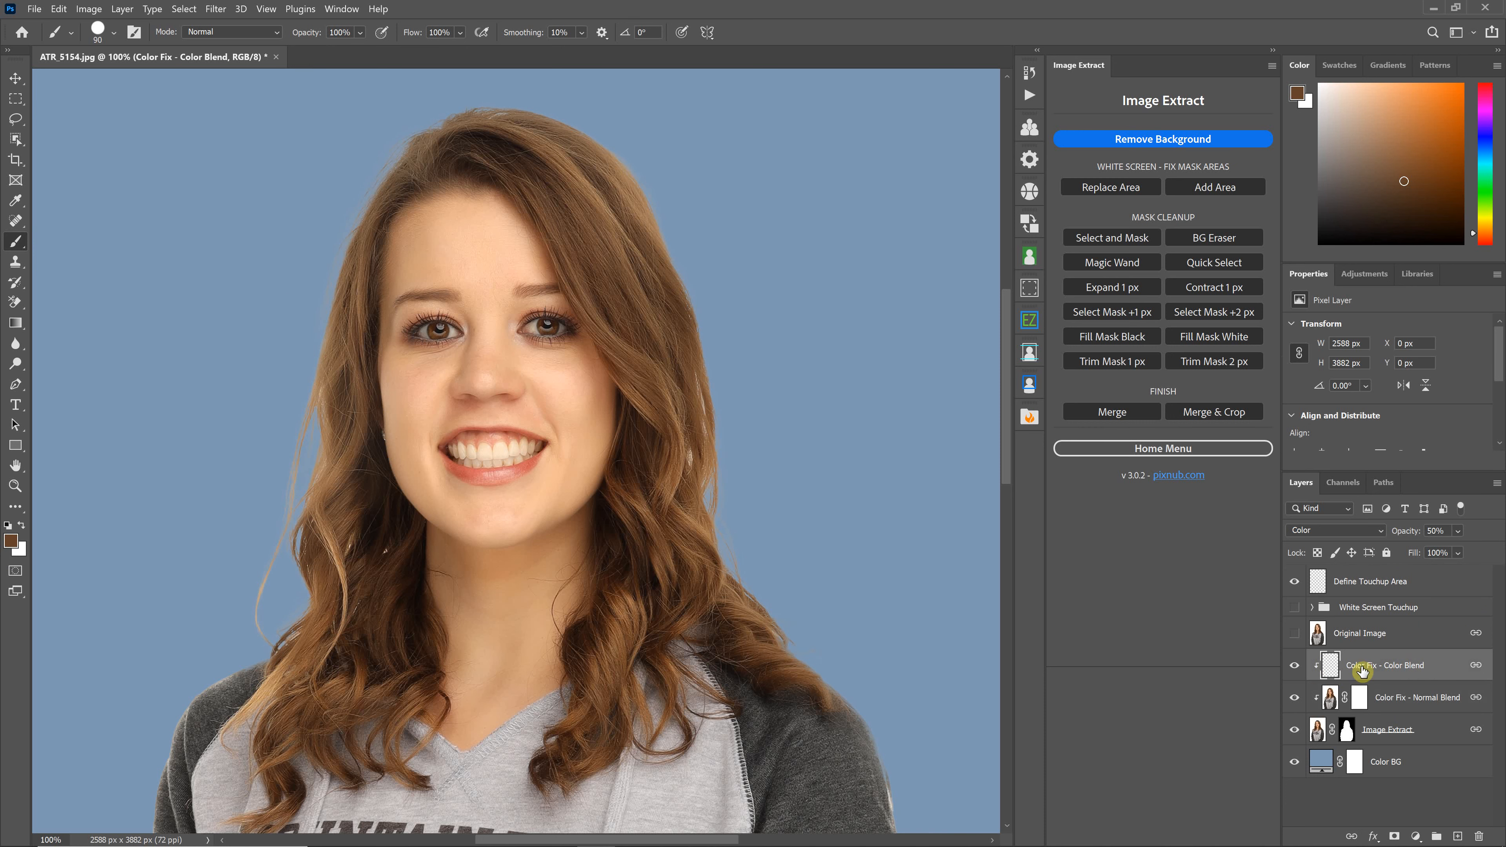
pyautogui.click(1328, 701)
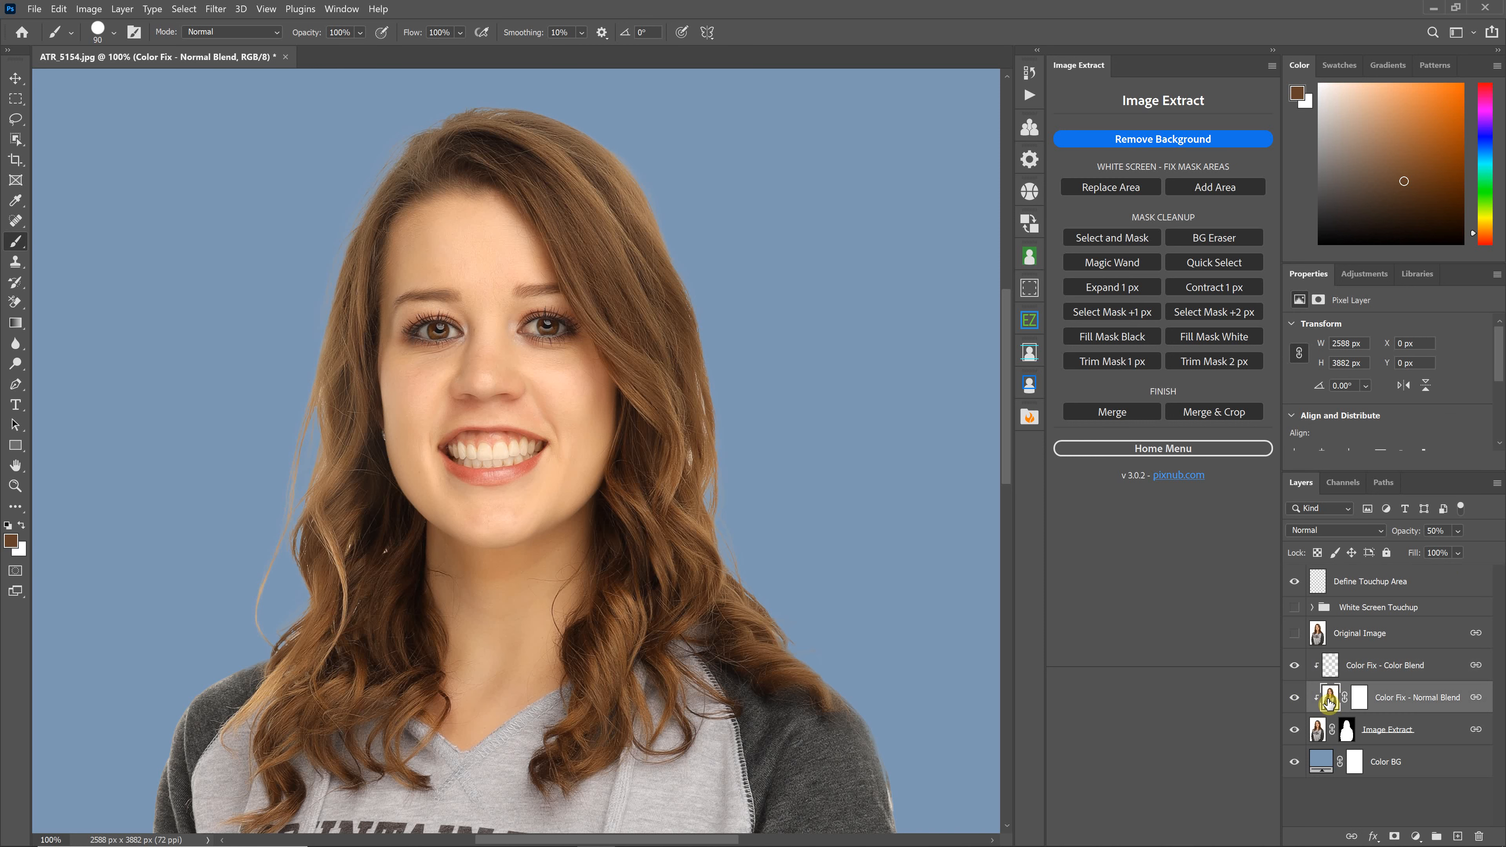
pyautogui.click(1376, 671)
# On Color Fix - Color Blend, try the sleeve's sampled dark gray over the hair at 100% layer opacity, and undo the strokes and opacity change
pyautogui.scroll(-1, 764, 548)
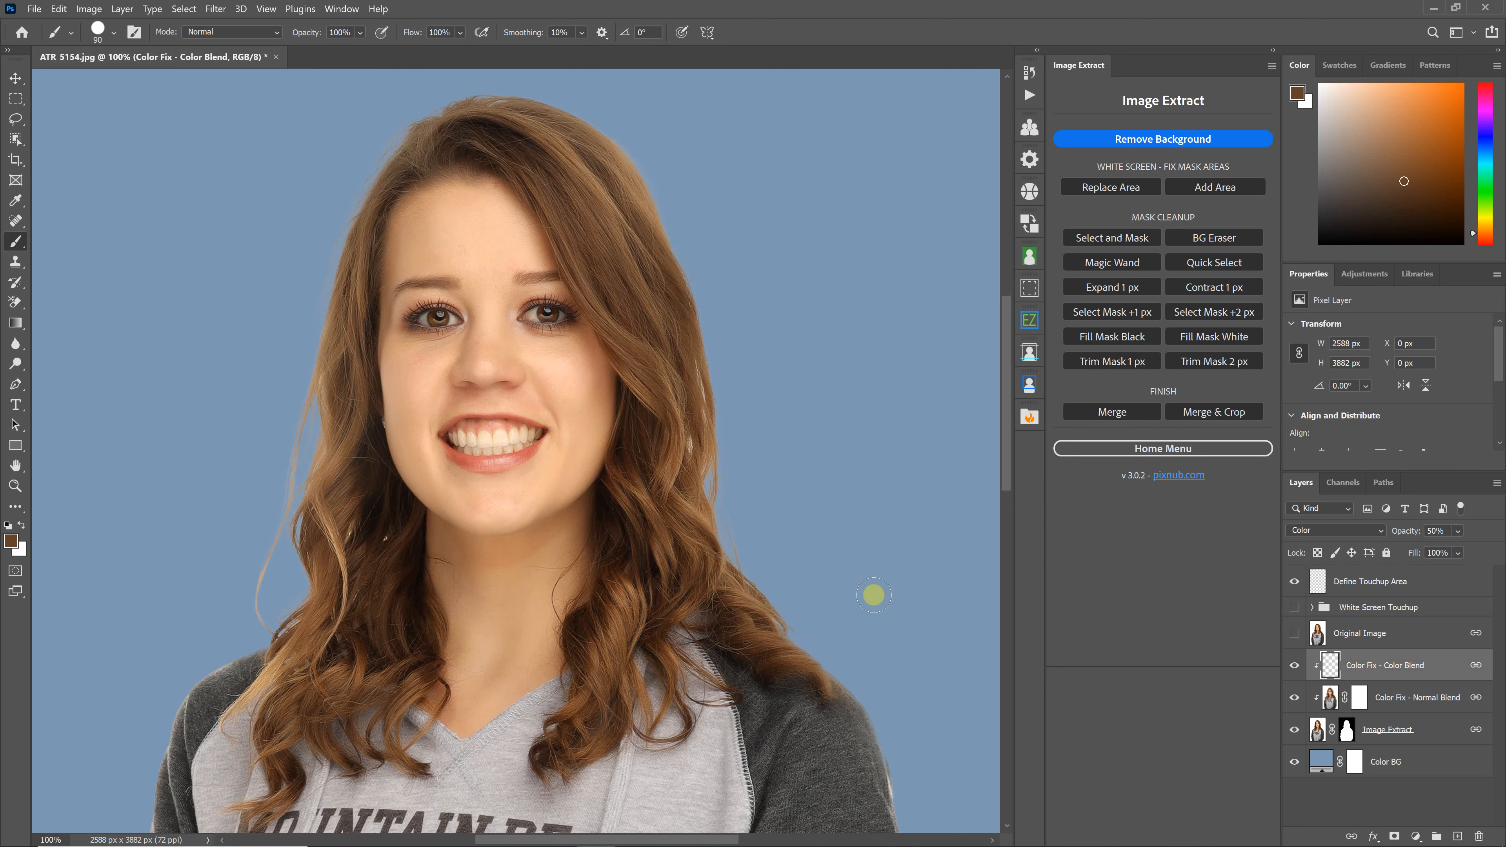
pyautogui.scroll(-5, 869, 595)
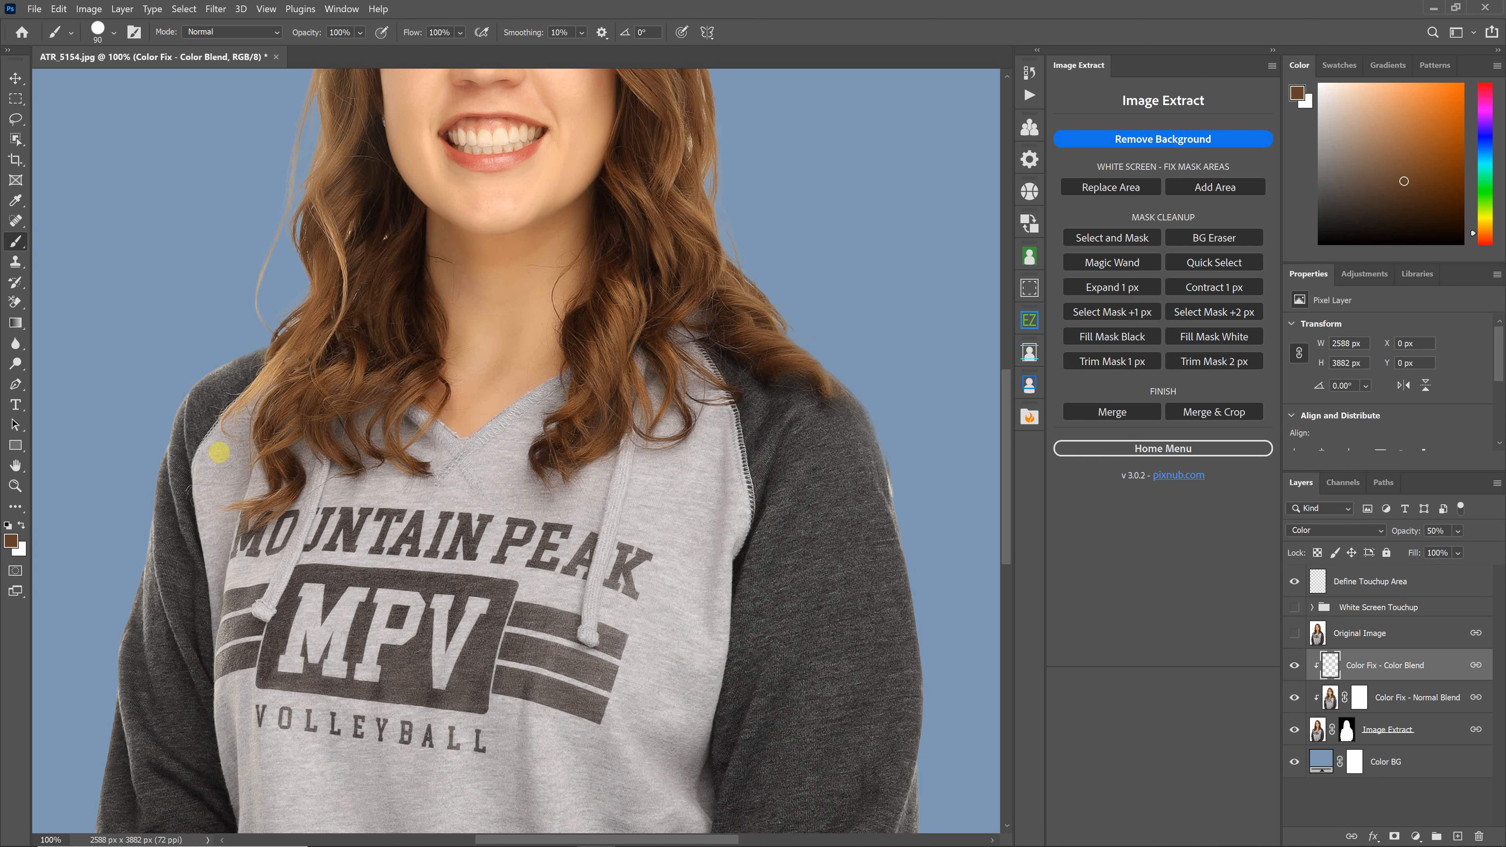
pyautogui.scroll(1, 23, 547)
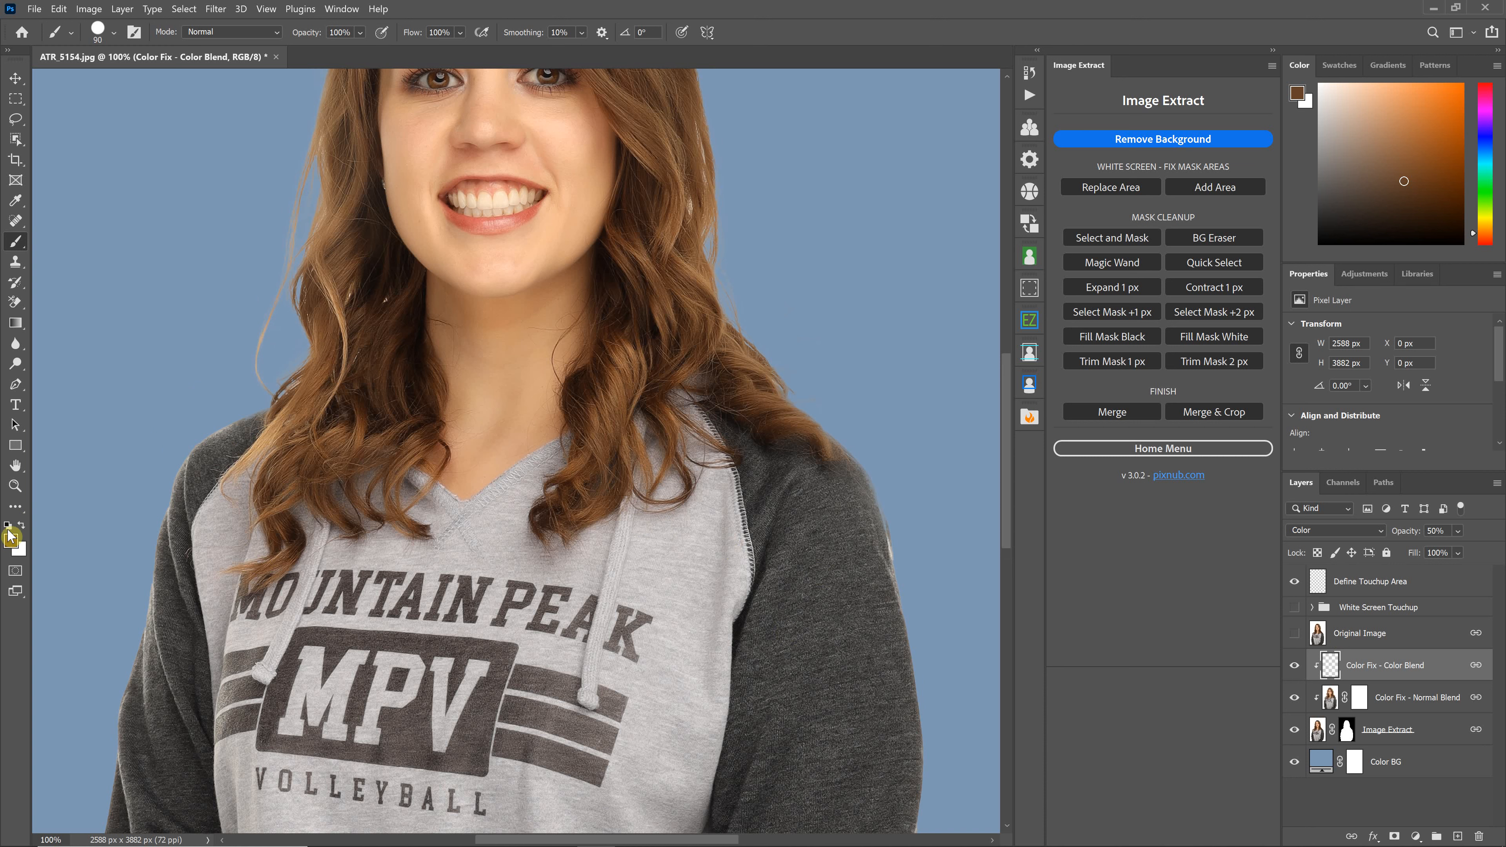
pyautogui.keyDown('alt'); pyautogui.click(207, 485); pyautogui.keyUp('alt')
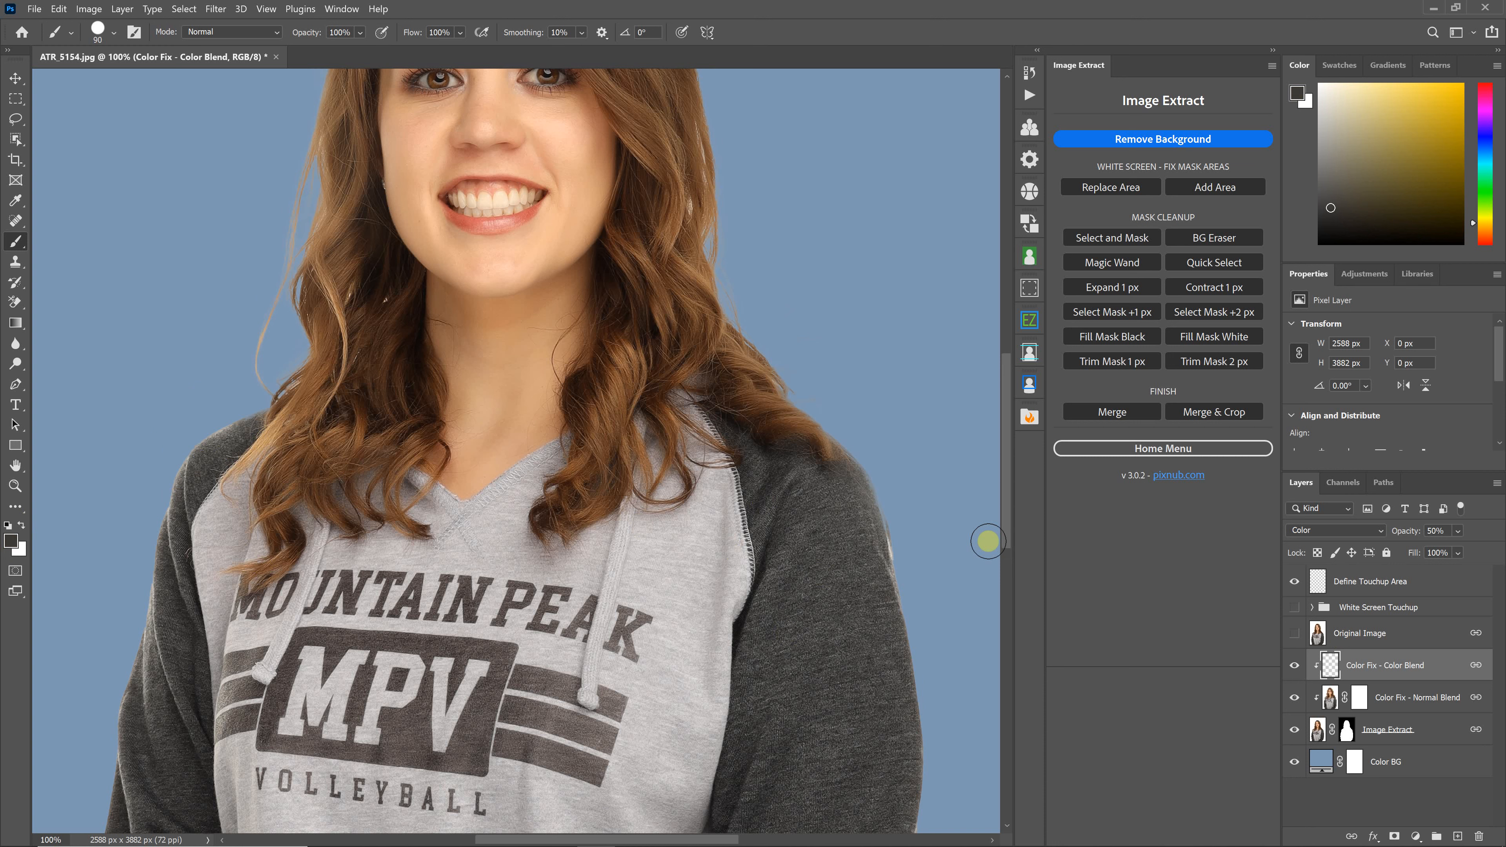
pyautogui.click(1458, 531)
pyautogui.moveTo(1463, 553); pyautogui.dragTo(1503, 560)
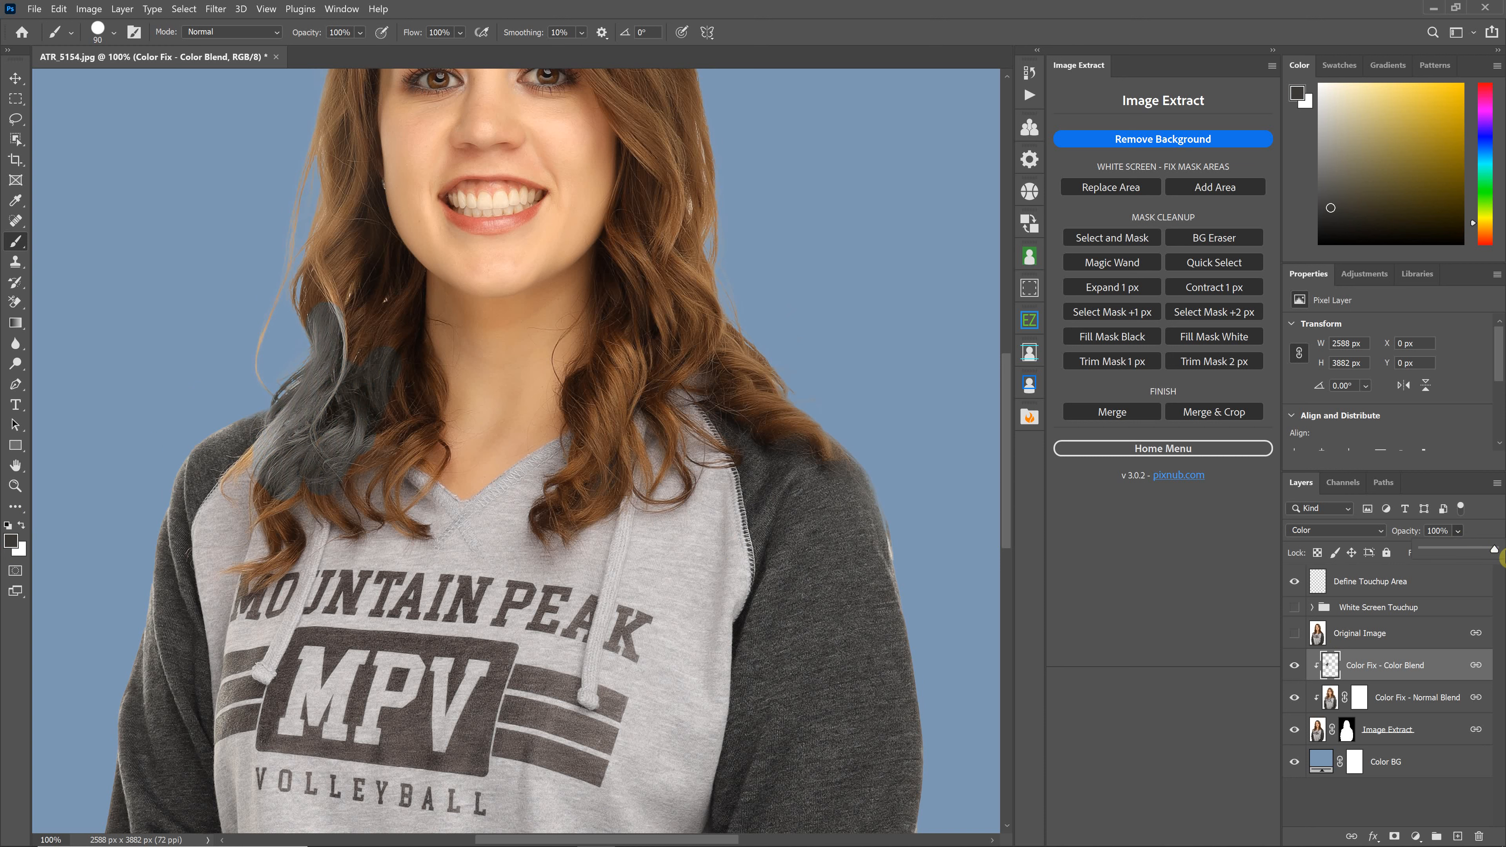
pyautogui.moveTo(245, 440)
pyautogui.mouseDown()
pyautogui.moveTo(268, 501)
pyautogui.moveTo(419, 421)
pyautogui.moveTo(394, 400)
pyautogui.moveTo(377, 456)
pyautogui.mouseUp()
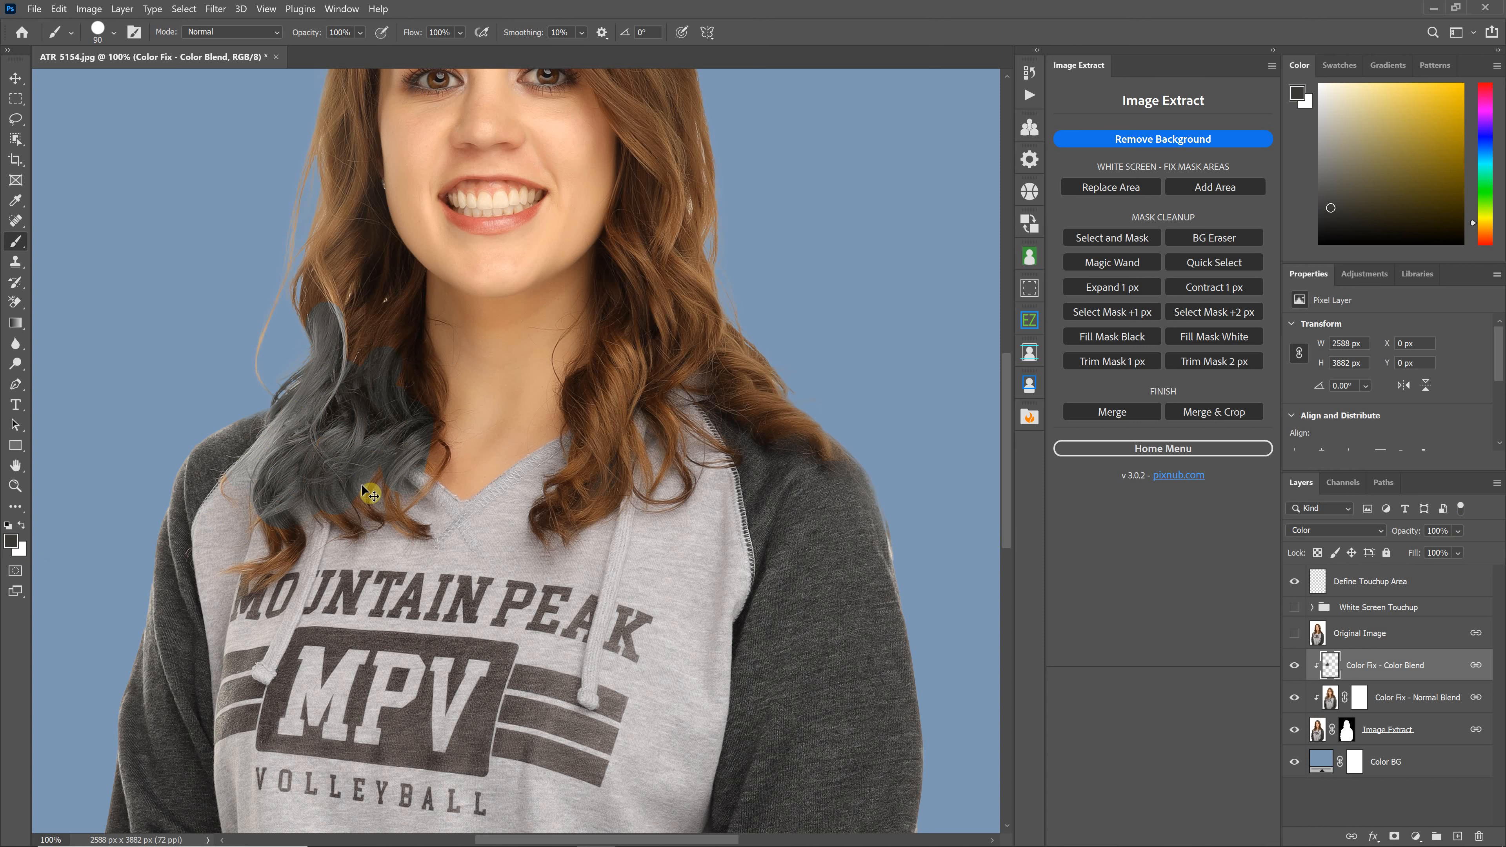
pyautogui.hotkey('ctrl', 'z')
pyautogui.hotkey('ctrl', 'z')
# Sample the brown hair color, try painting it down the dark sleeve on Color Fix - Color Blend, and undo the stroke
pyautogui.keyDown('alt'); pyautogui.click(771, 392); pyautogui.keyUp('alt')
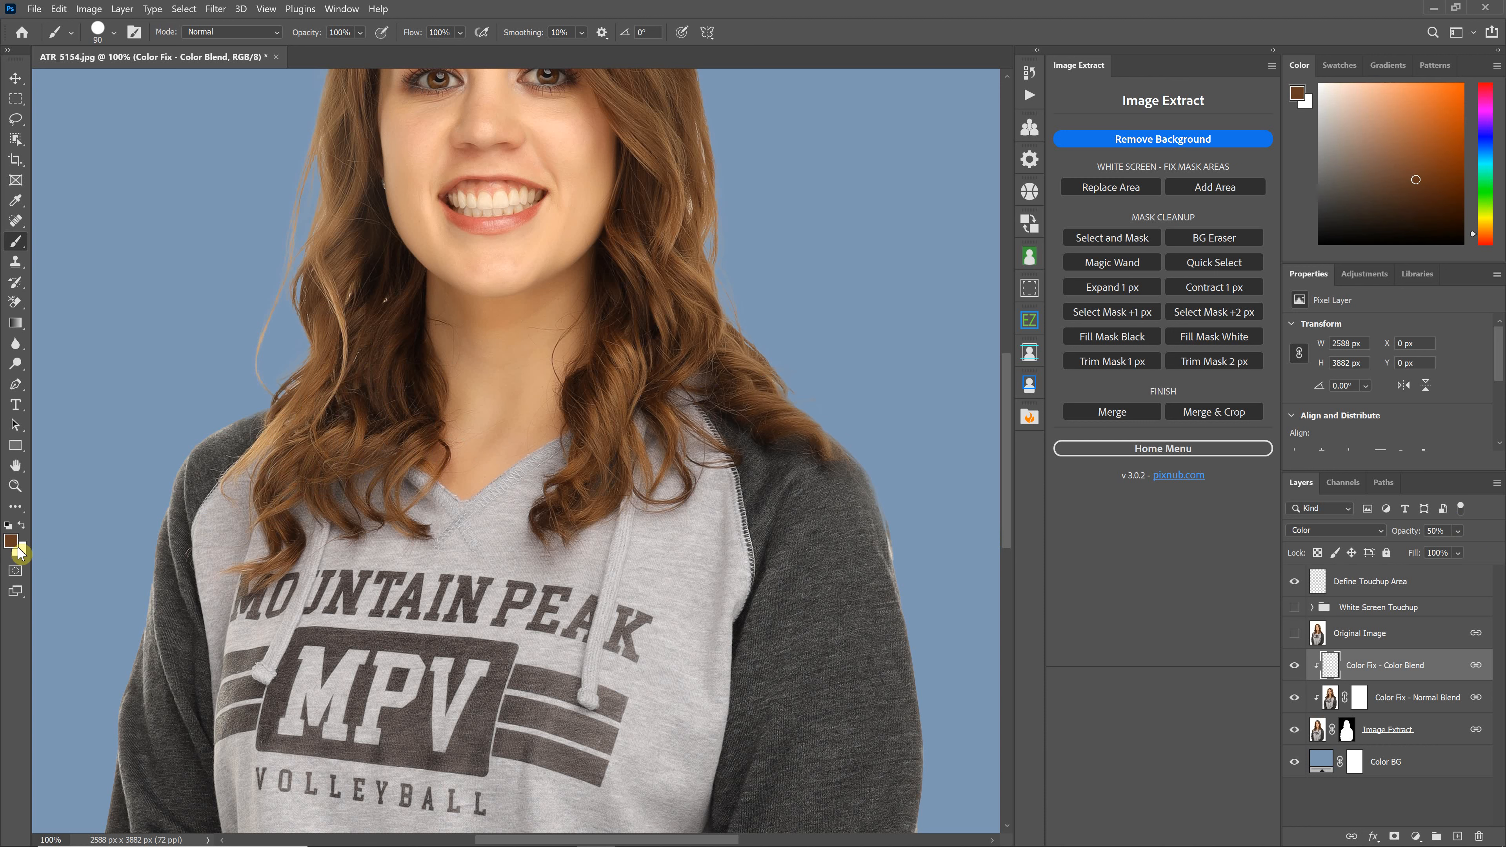
pyautogui.moveTo(805, 417)
pyautogui.mouseDown()
pyautogui.moveTo(893, 615)
pyautogui.moveTo(836, 447)
pyautogui.moveTo(773, 405)
pyautogui.moveTo(808, 485)
pyautogui.moveTo(847, 517)
pyautogui.moveTo(848, 639)
pyautogui.moveTo(711, 478)
pyautogui.moveTo(765, 509)
pyautogui.moveTo(790, 672)
pyautogui.moveTo(875, 611)
pyautogui.mouseUp()
pyautogui.hotkey('ctrl', 'z')
# Show the Original Image layer, give it a black mask, and paint white beside the shoulder to reveal the original white background
pyautogui.click(1394, 635)
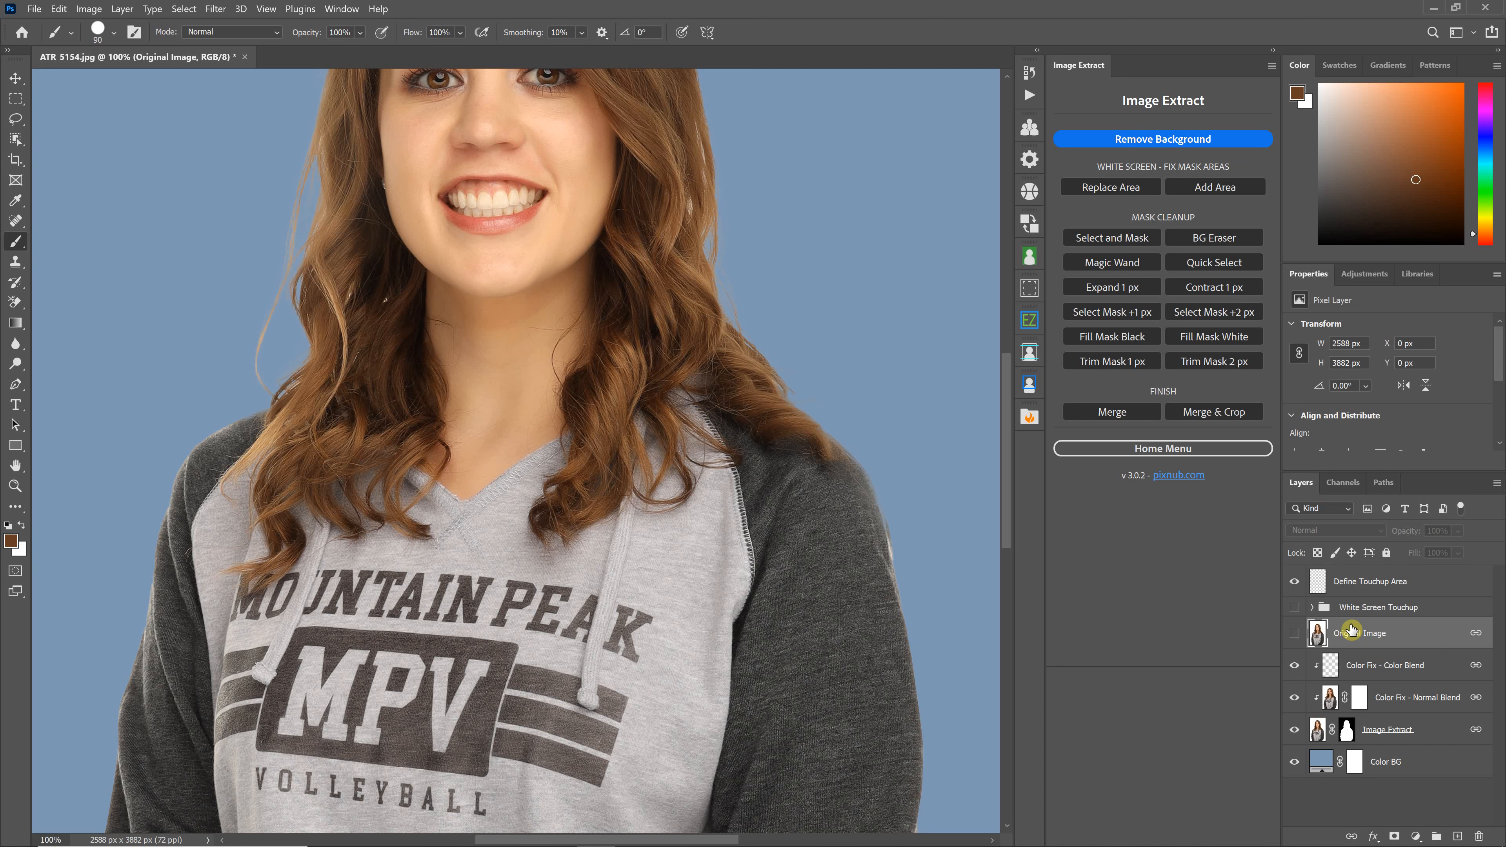
pyautogui.hotkey('ctrl', '-')
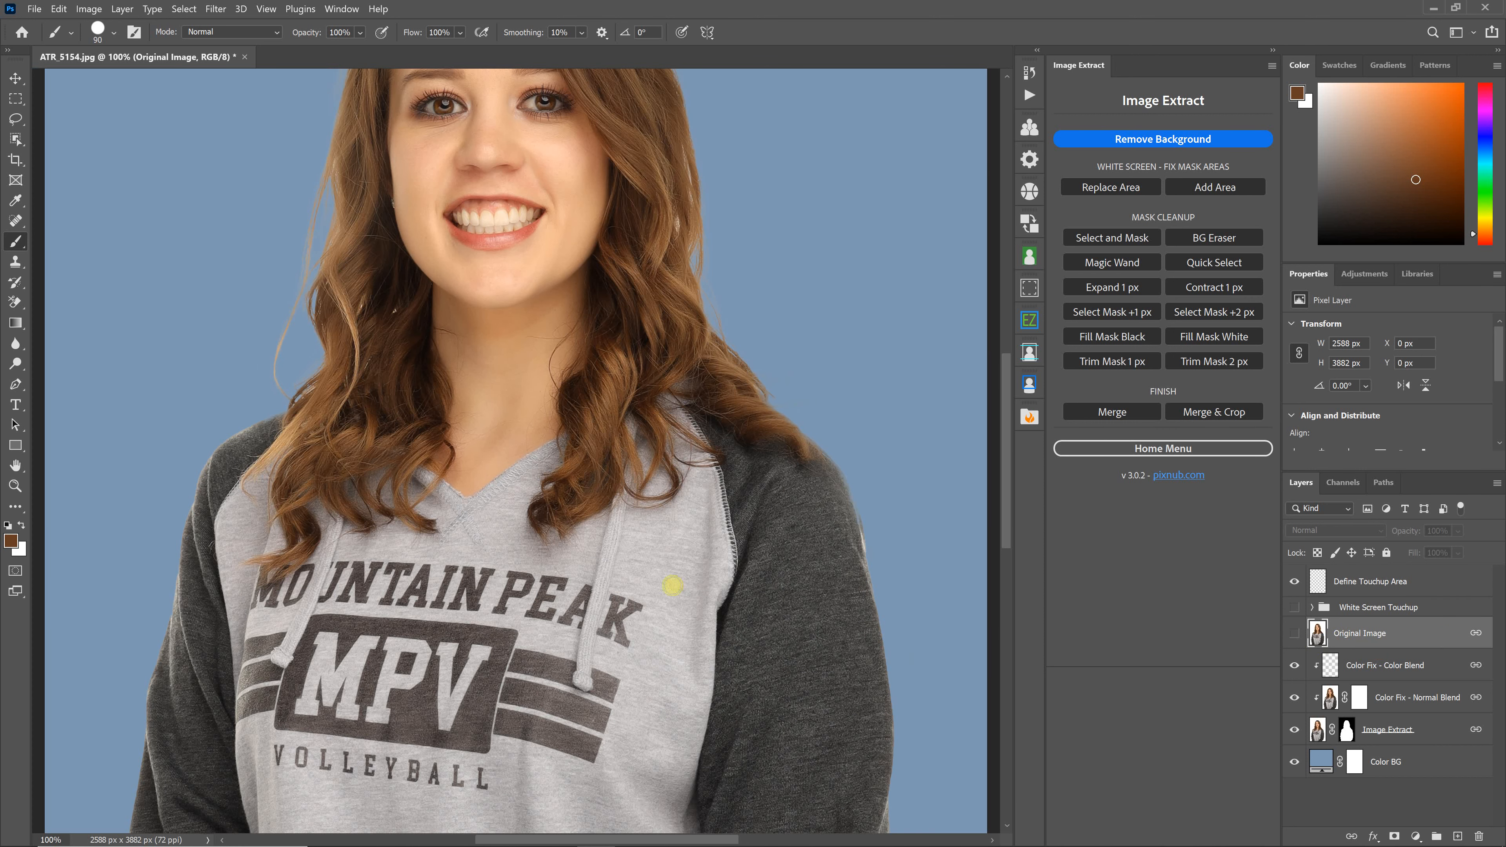
pyautogui.hotkey('ctrl', '0')
pyautogui.click(1294, 633)
pyautogui.keyDown('alt'); pyautogui.click(1395, 836); pyautogui.keyUp('alt')
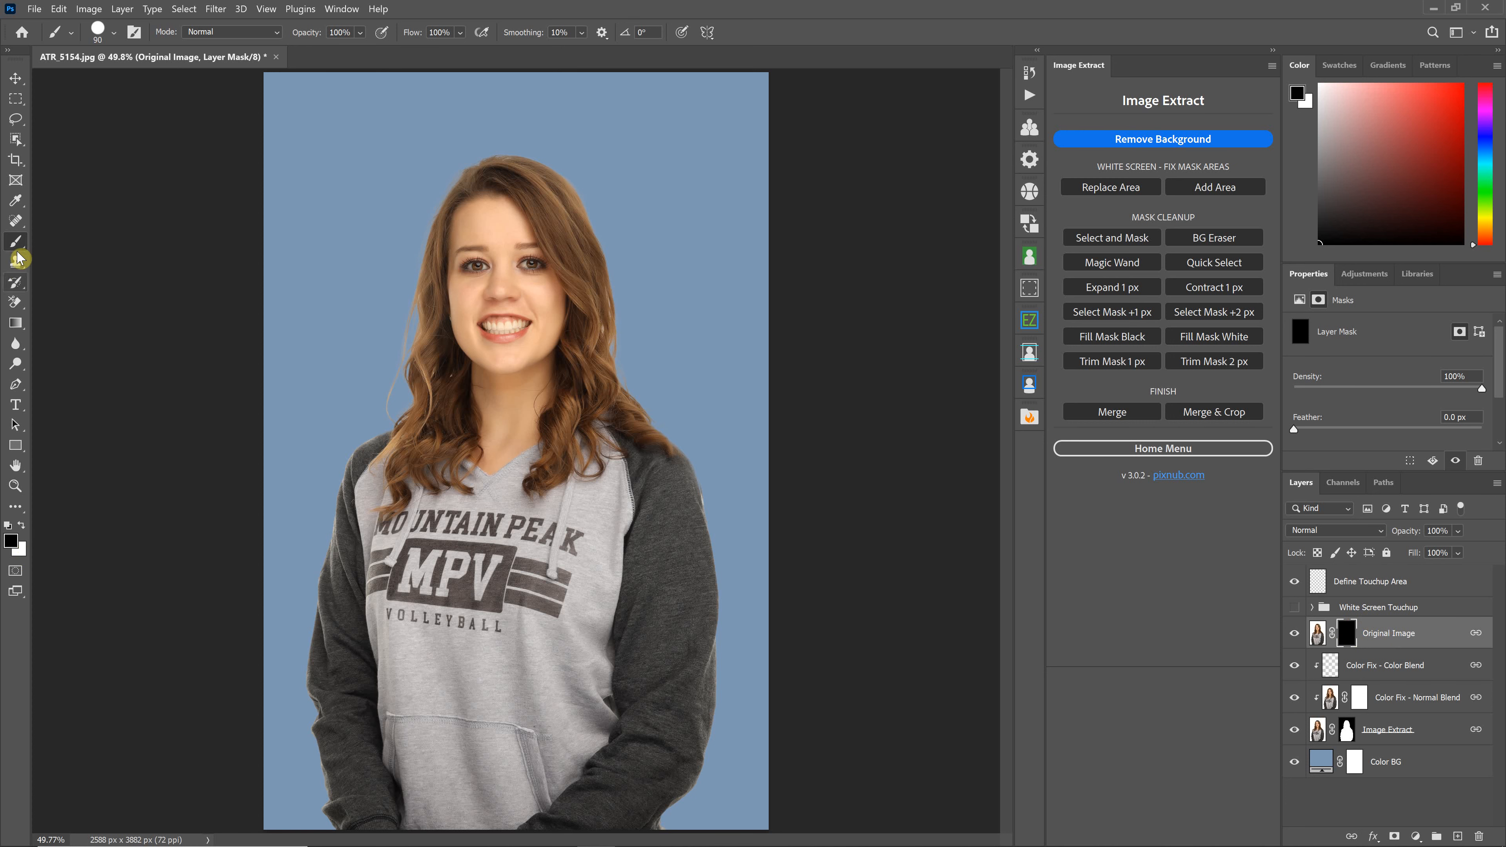
pyautogui.click(21, 526)
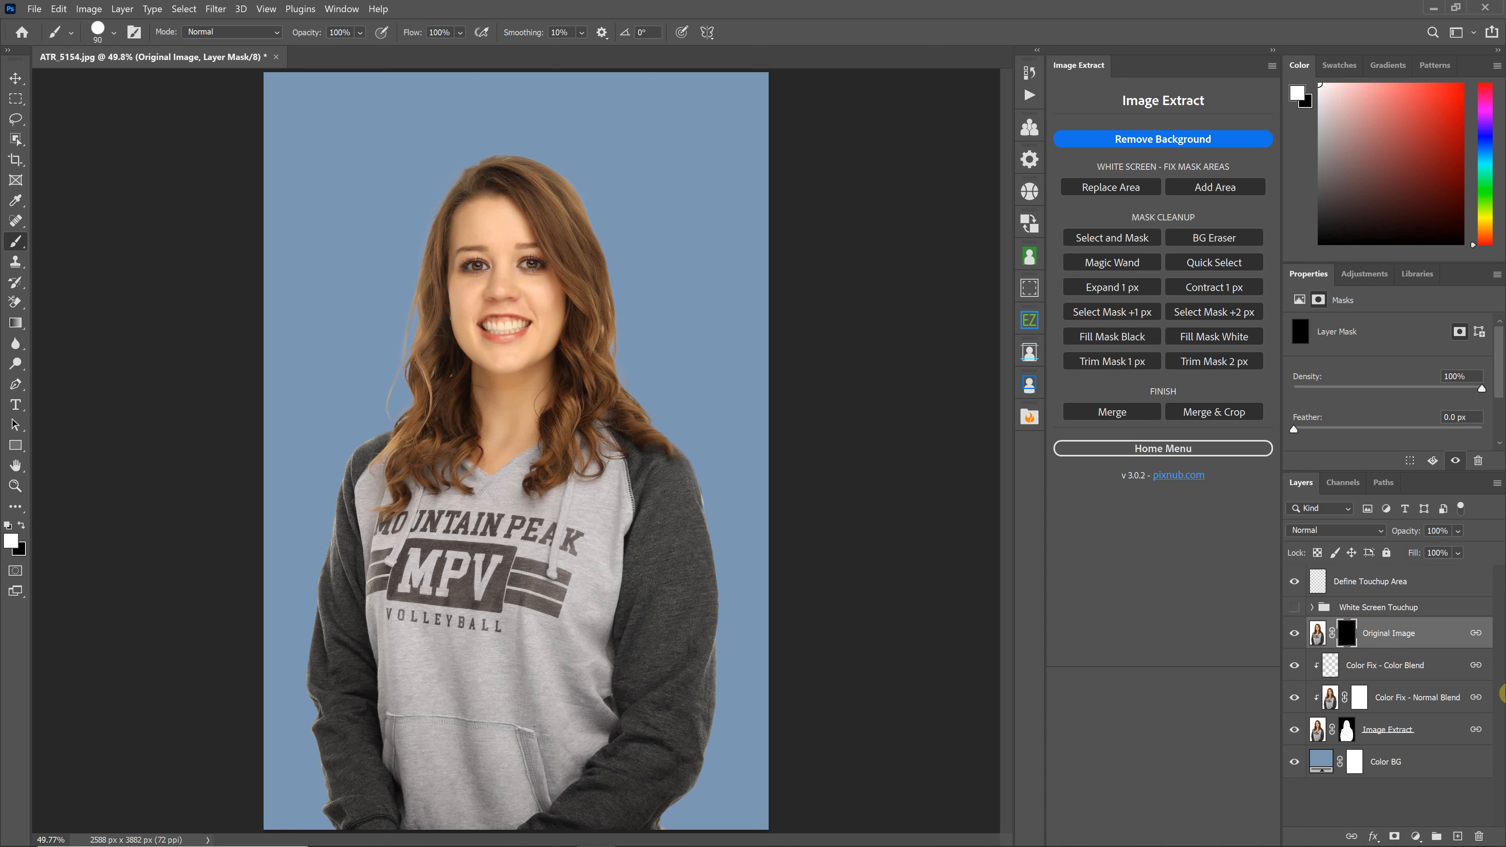
pyautogui.moveTo(686, 497)
pyautogui.mouseDown()
pyautogui.moveTo(700, 466)
pyautogui.moveTo(729, 486)
pyautogui.moveTo(712, 499)
pyautogui.moveTo(756, 458)
pyautogui.moveTo(787, 536)
pyautogui.mouseUp()
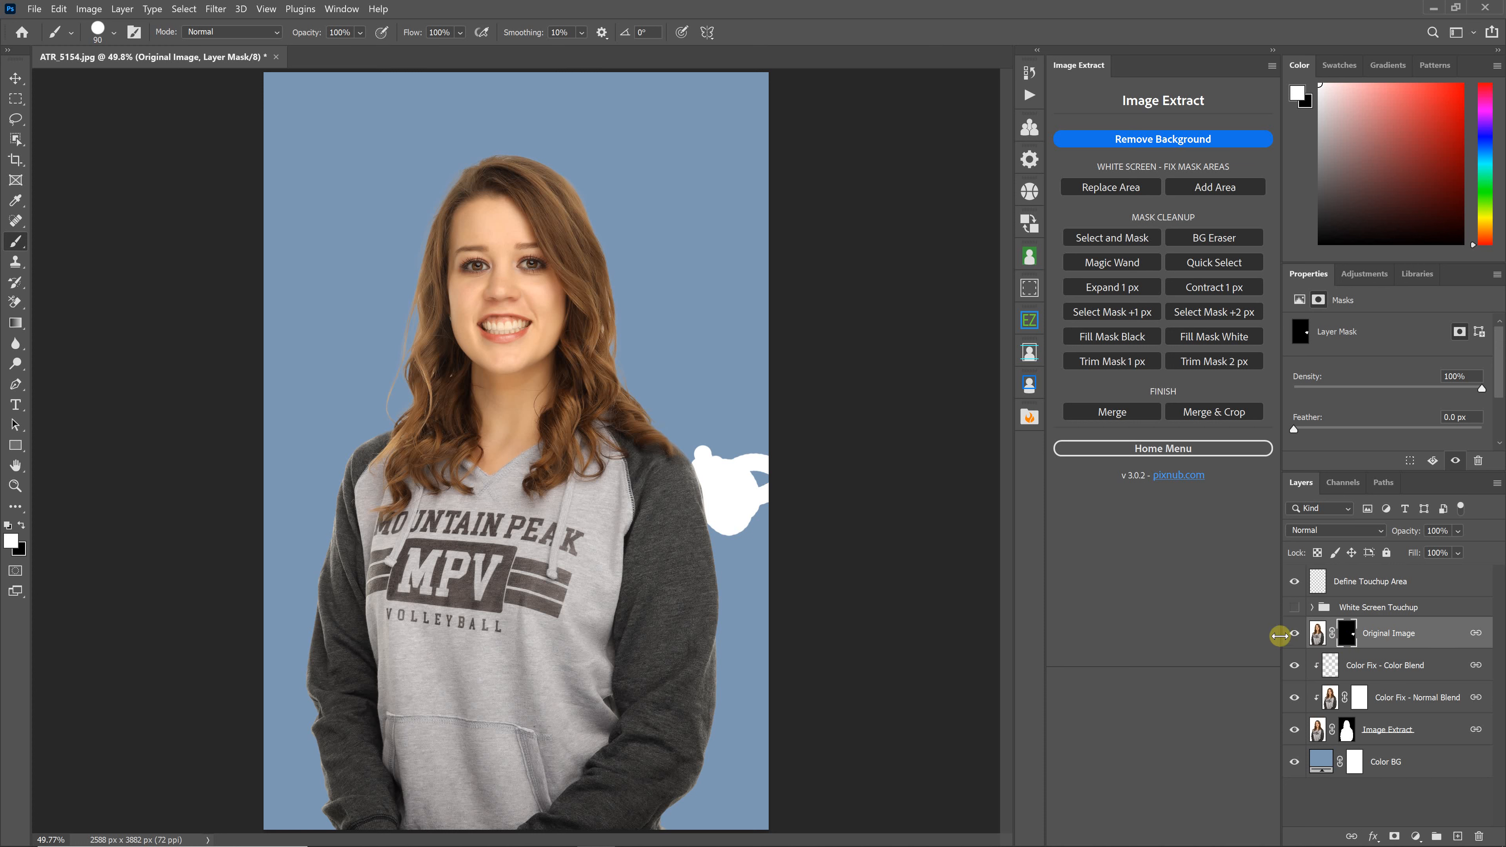
# Delete the Original Image layer's mask without applying it, and hide the layer
pyautogui.moveTo(1346, 639); pyautogui.dragTo(1480, 835)
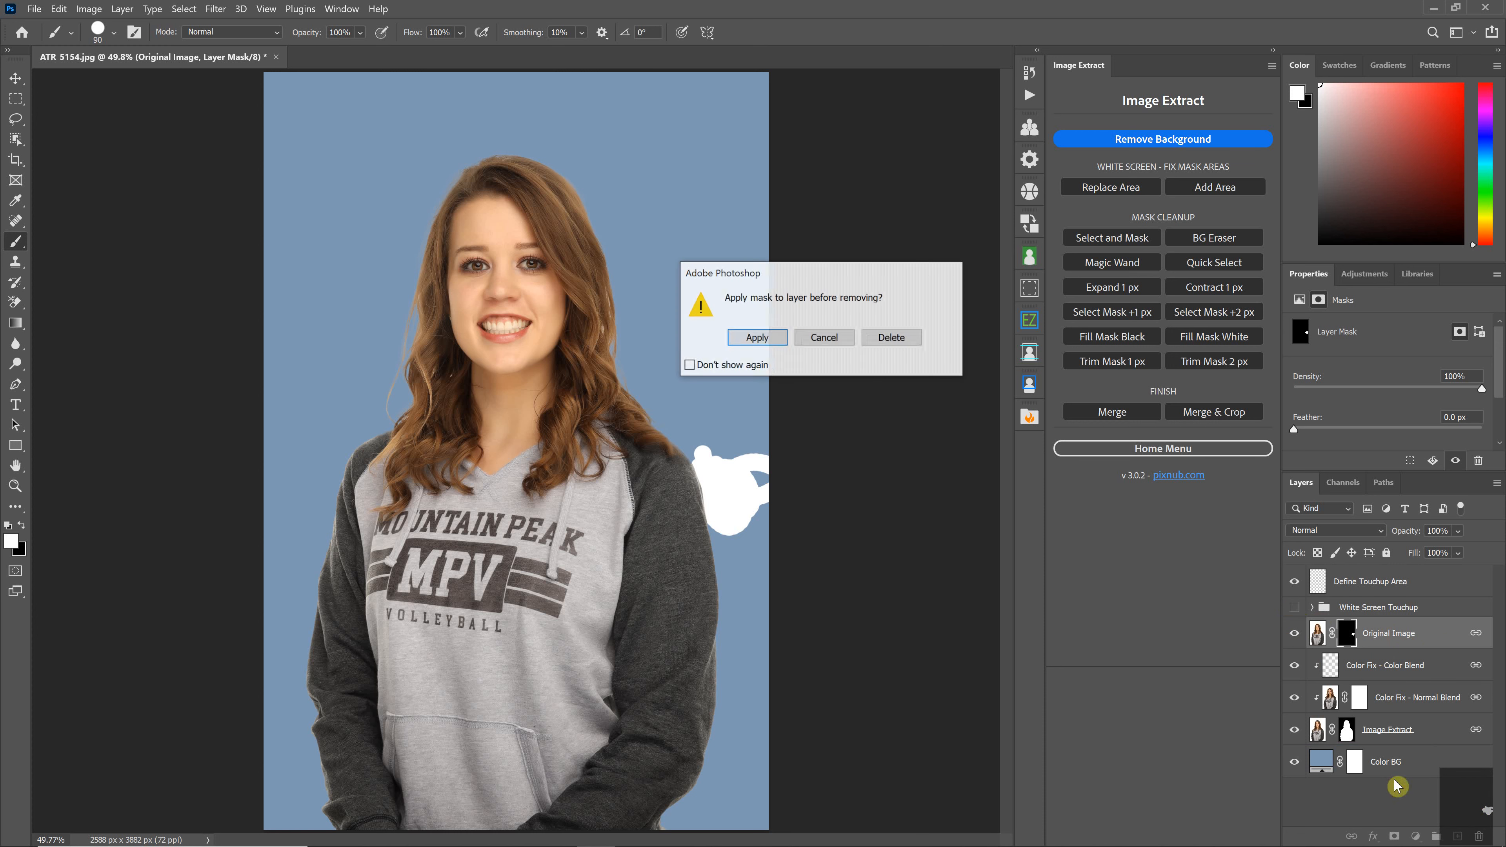
pyautogui.click(892, 337)
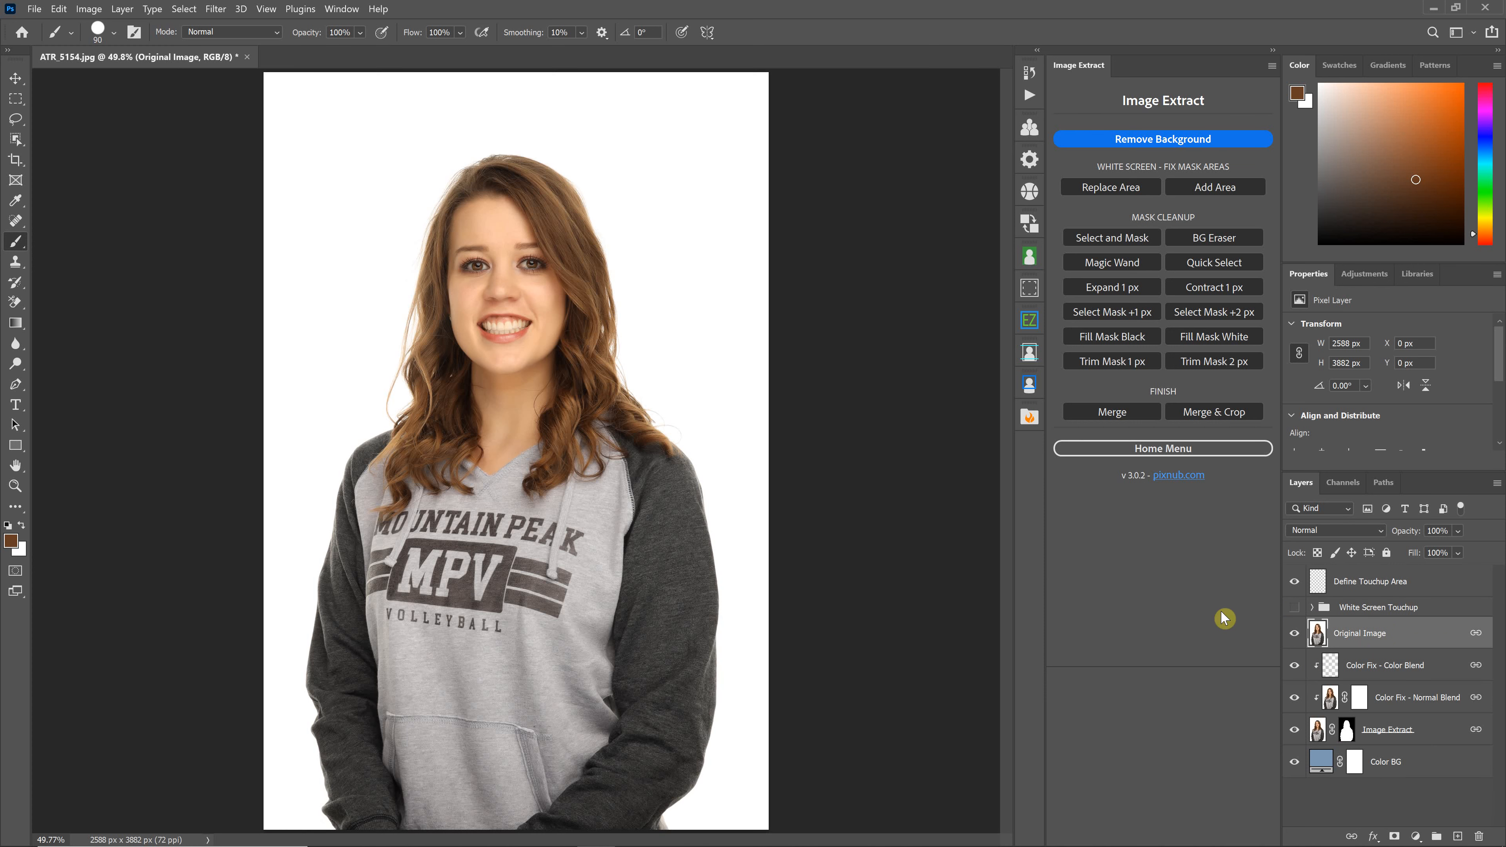
pyautogui.click(1296, 636)
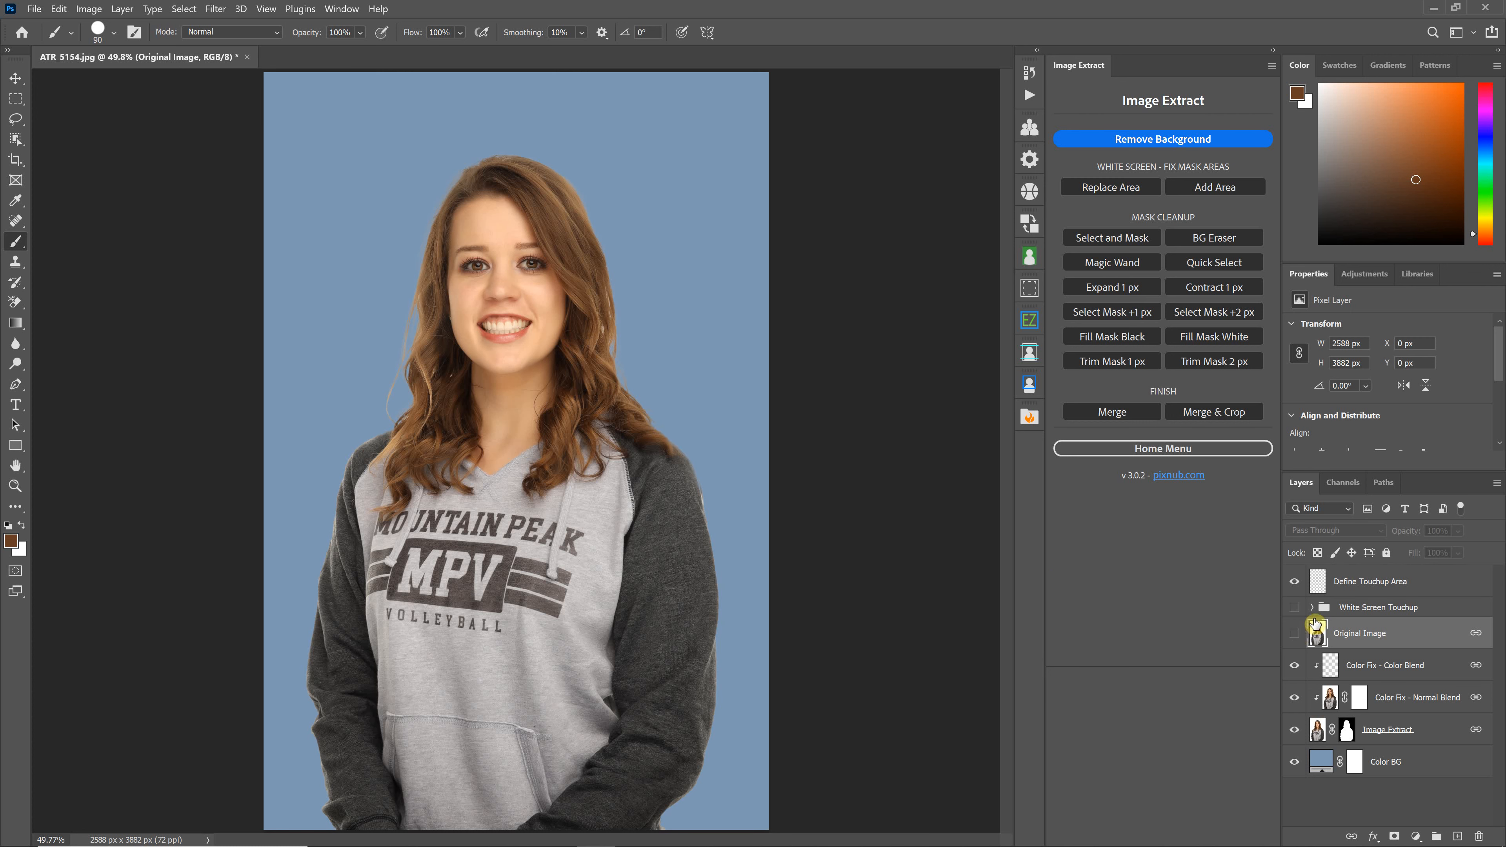
# Select the Define Touchup Area layer and set the foreground color to a bright magenta
pyautogui.click(1304, 613)
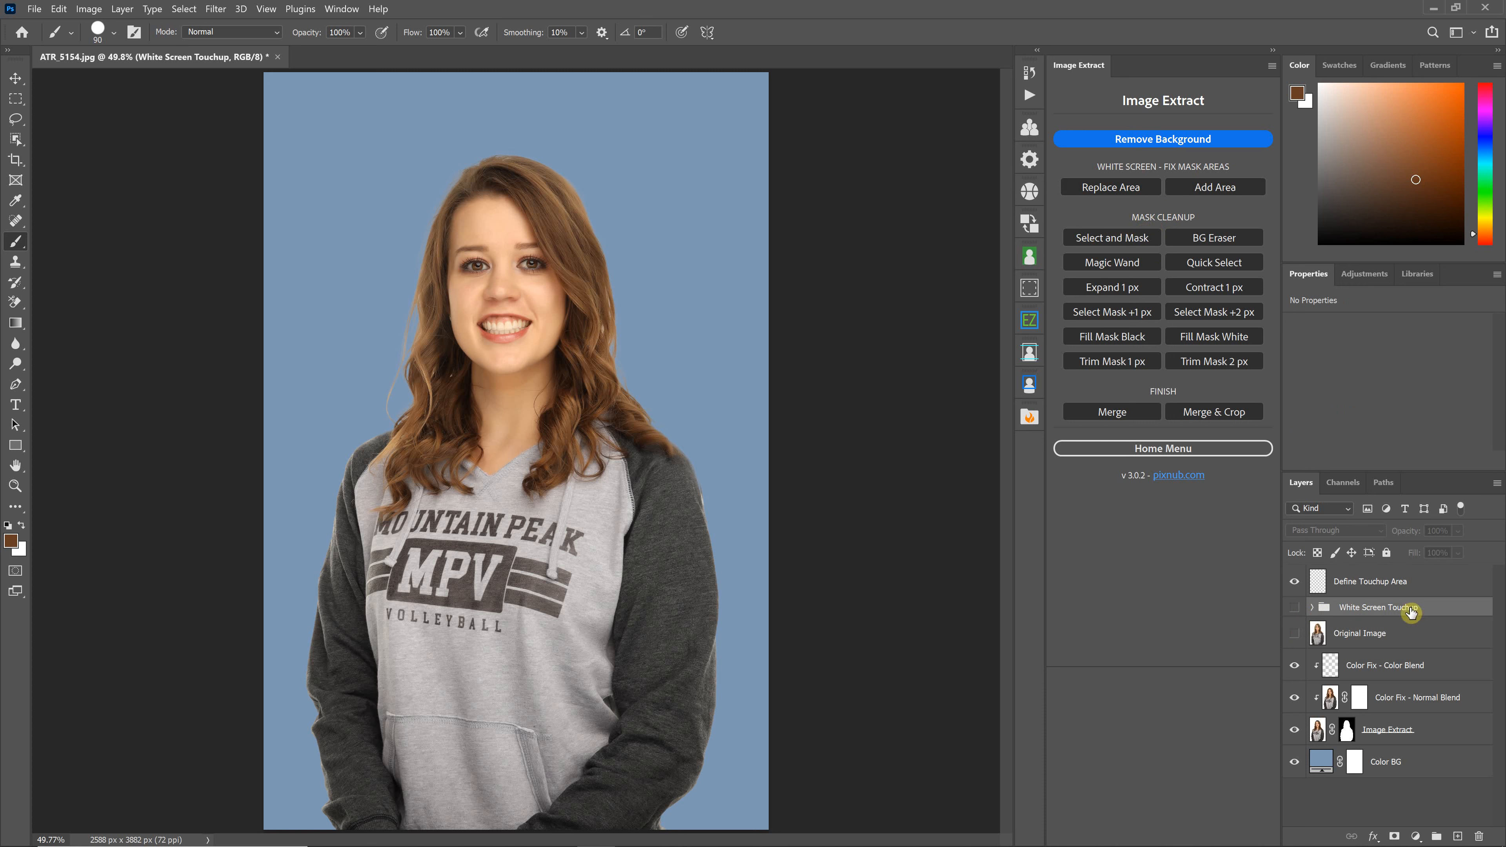
pyautogui.click(1401, 589)
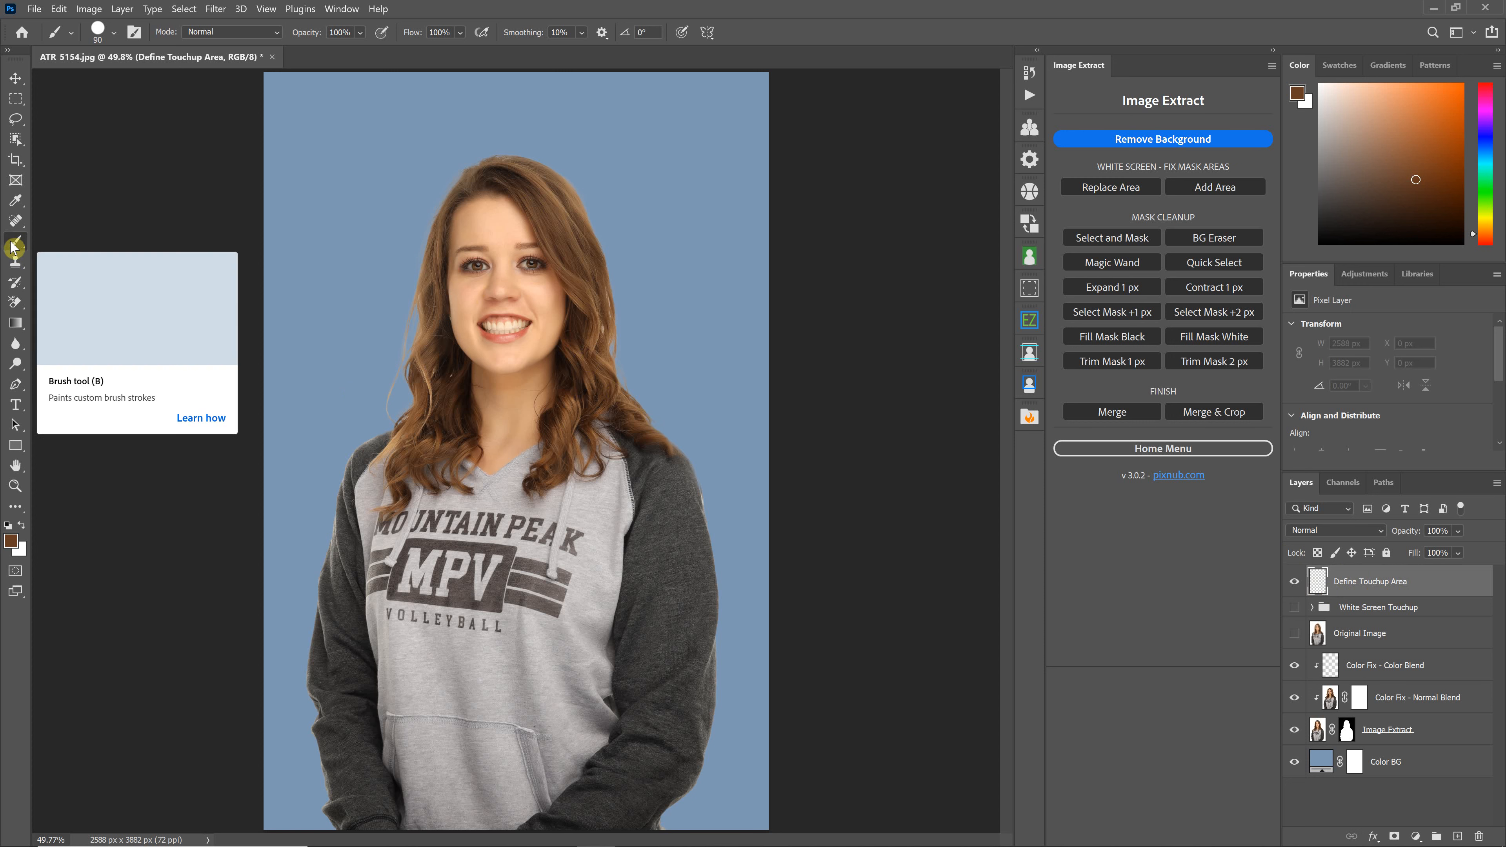
pyautogui.click(22, 526)
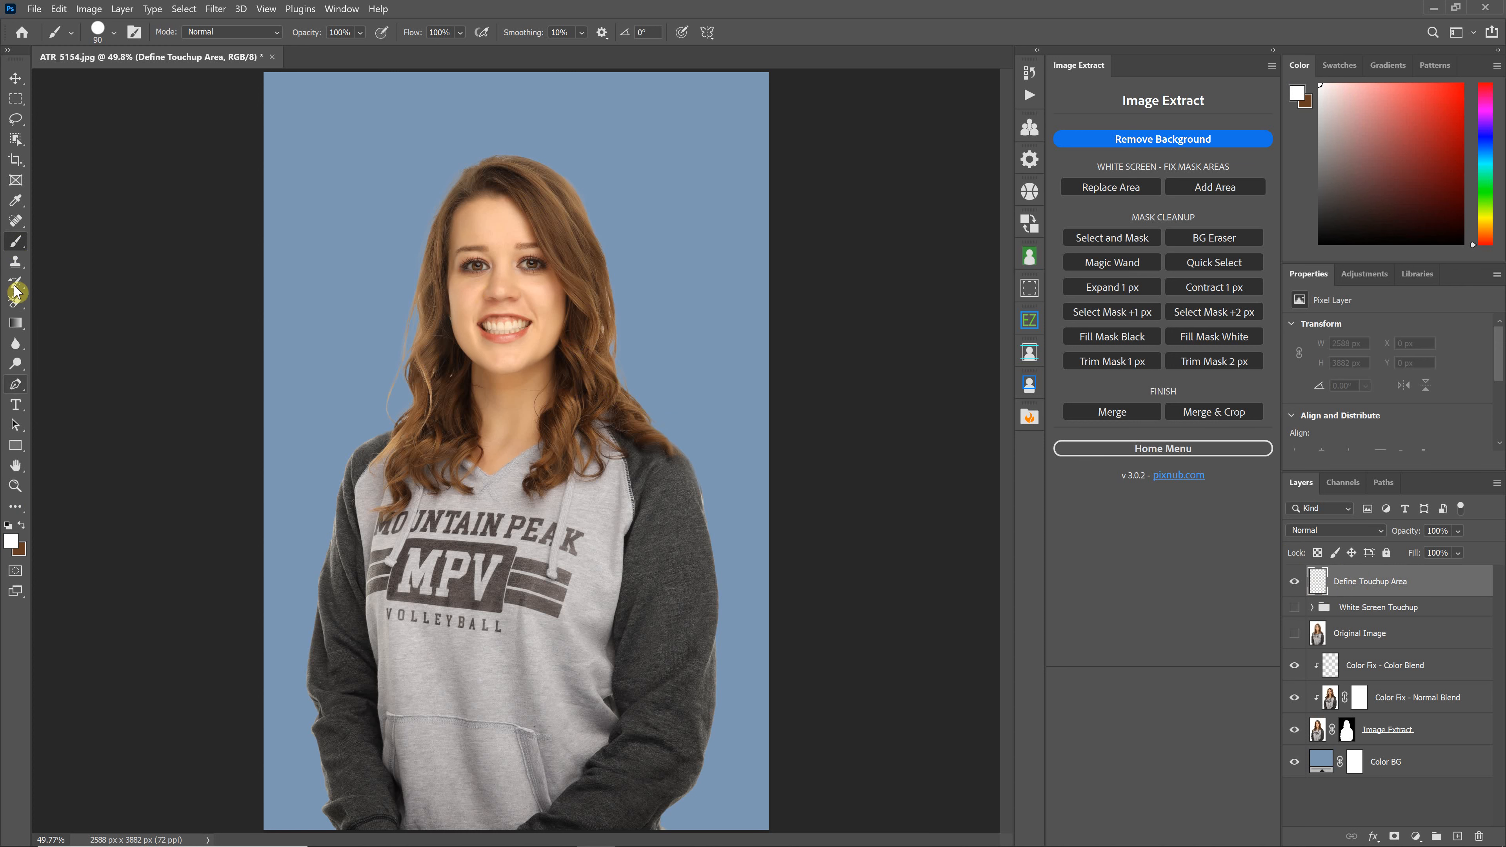
pyautogui.click(8, 526)
pyautogui.click(14, 541)
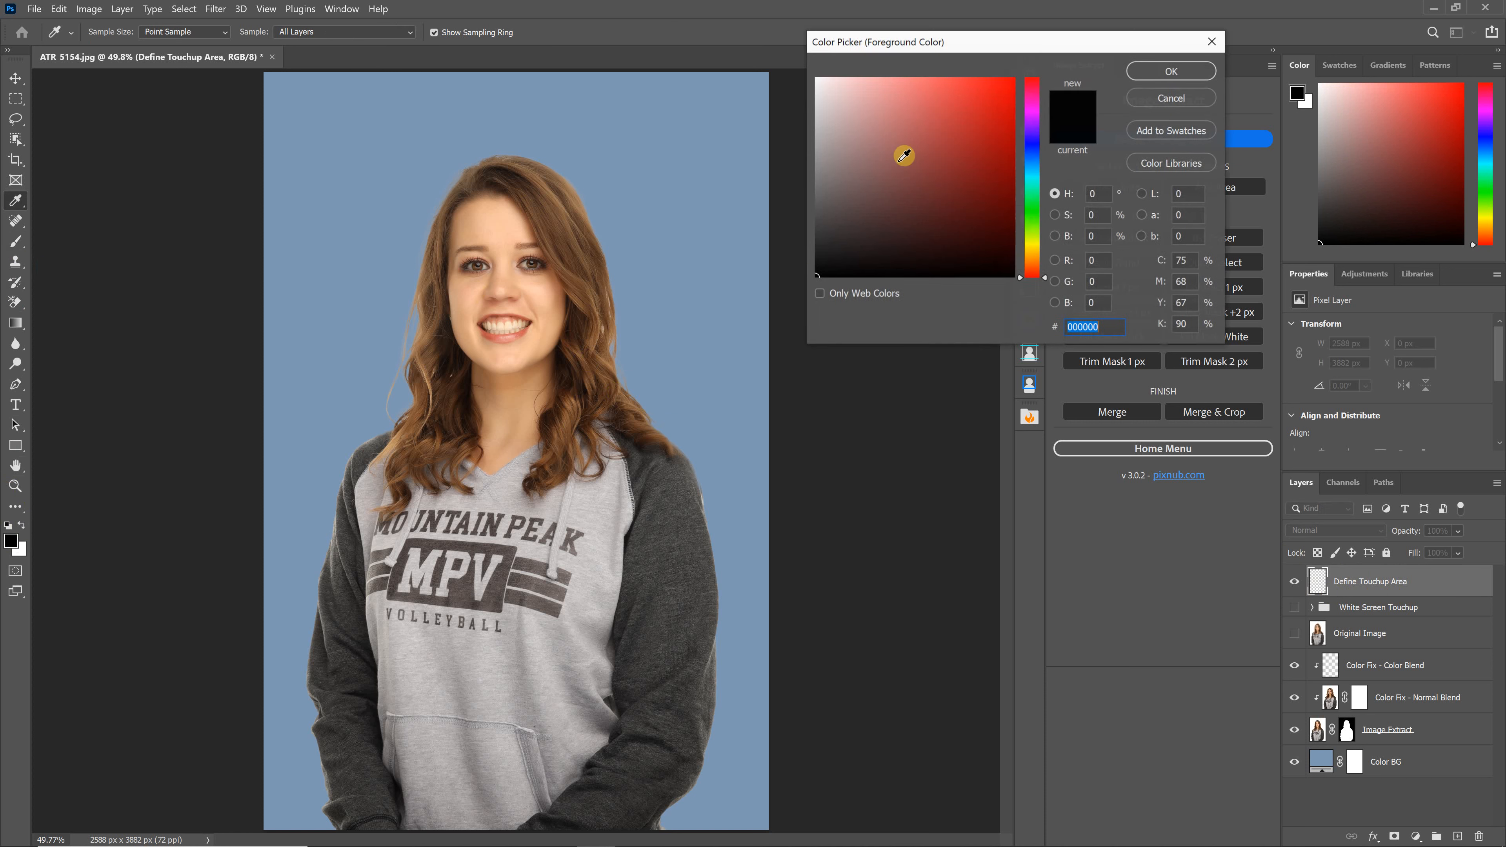
pyautogui.click(1037, 114)
pyautogui.moveTo(1037, 115); pyautogui.dragTo(991, 112)
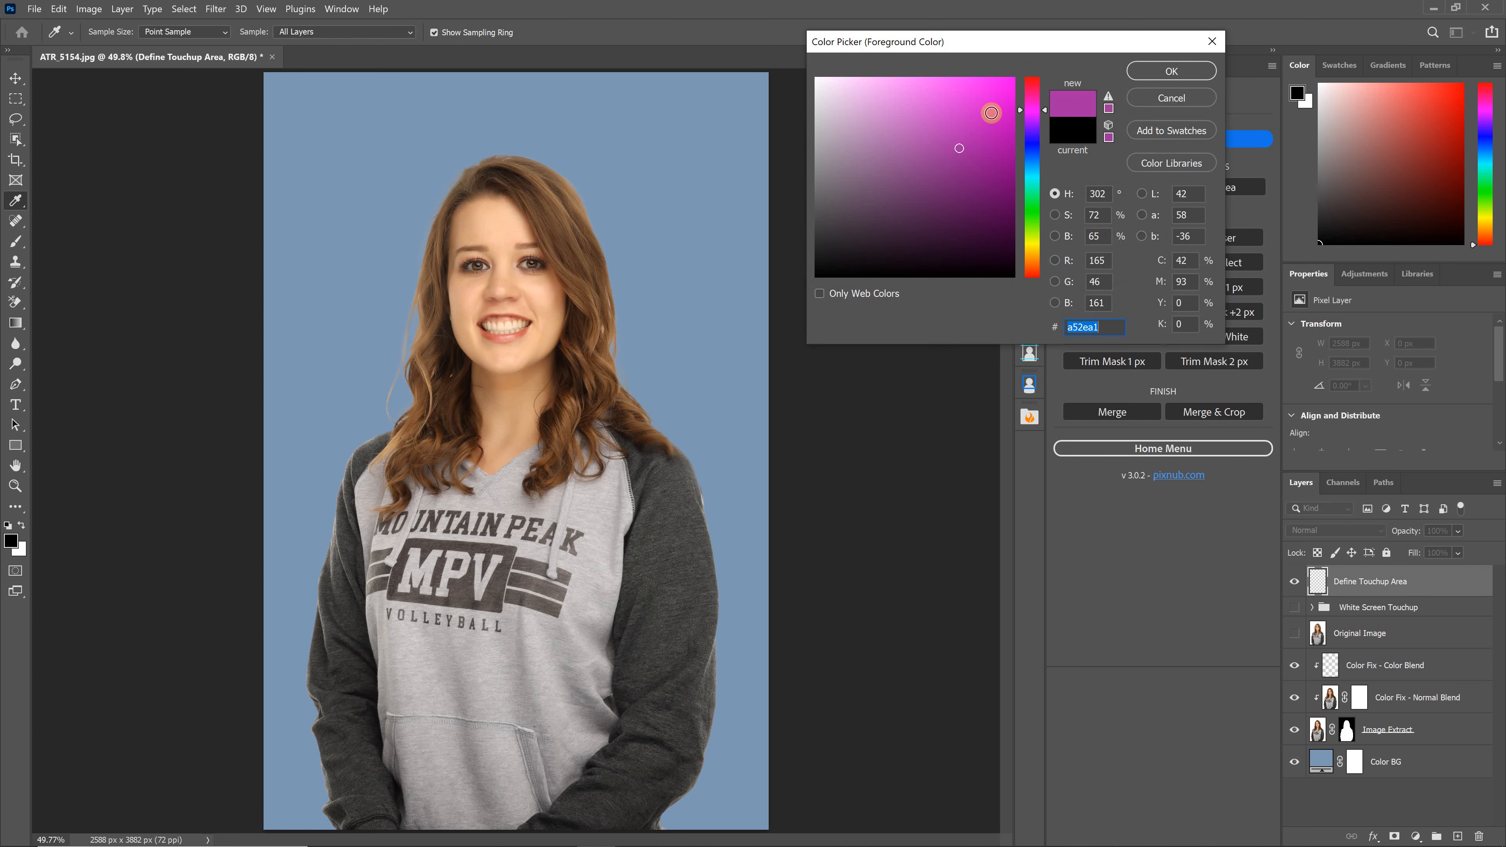
pyautogui.click(990, 112)
pyautogui.press('Return')
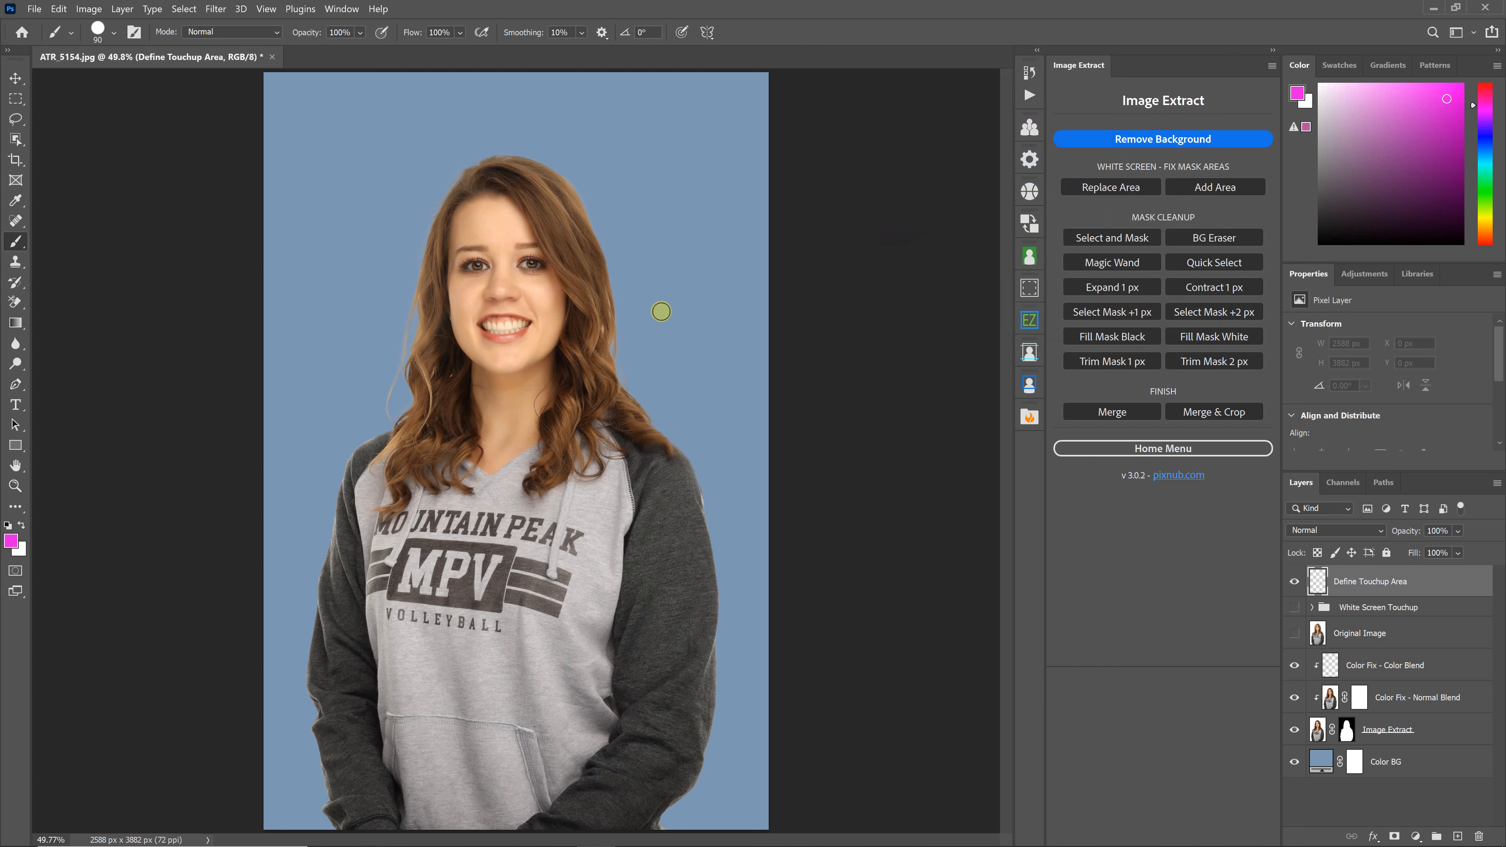
# Enlarge the brush to 300 px and paint a magenta stroke over the hair edge from the crown down to the shoulder
pyautogui.press(']')
pyautogui.press(']')
pyautogui.press(']')
pyautogui.press(']')
pyautogui.press(']')
pyautogui.press(']')
pyautogui.press(']')
pyautogui.moveTo(612, 276)
pyautogui.mouseDown()
pyautogui.moveTo(632, 359)
pyautogui.moveTo(605, 234)
pyautogui.moveTo(619, 341)
pyautogui.moveTo(661, 423)
pyautogui.moveTo(648, 346)
pyautogui.moveTo(682, 442)
pyautogui.moveTo(580, 192)
pyautogui.mouseUp()
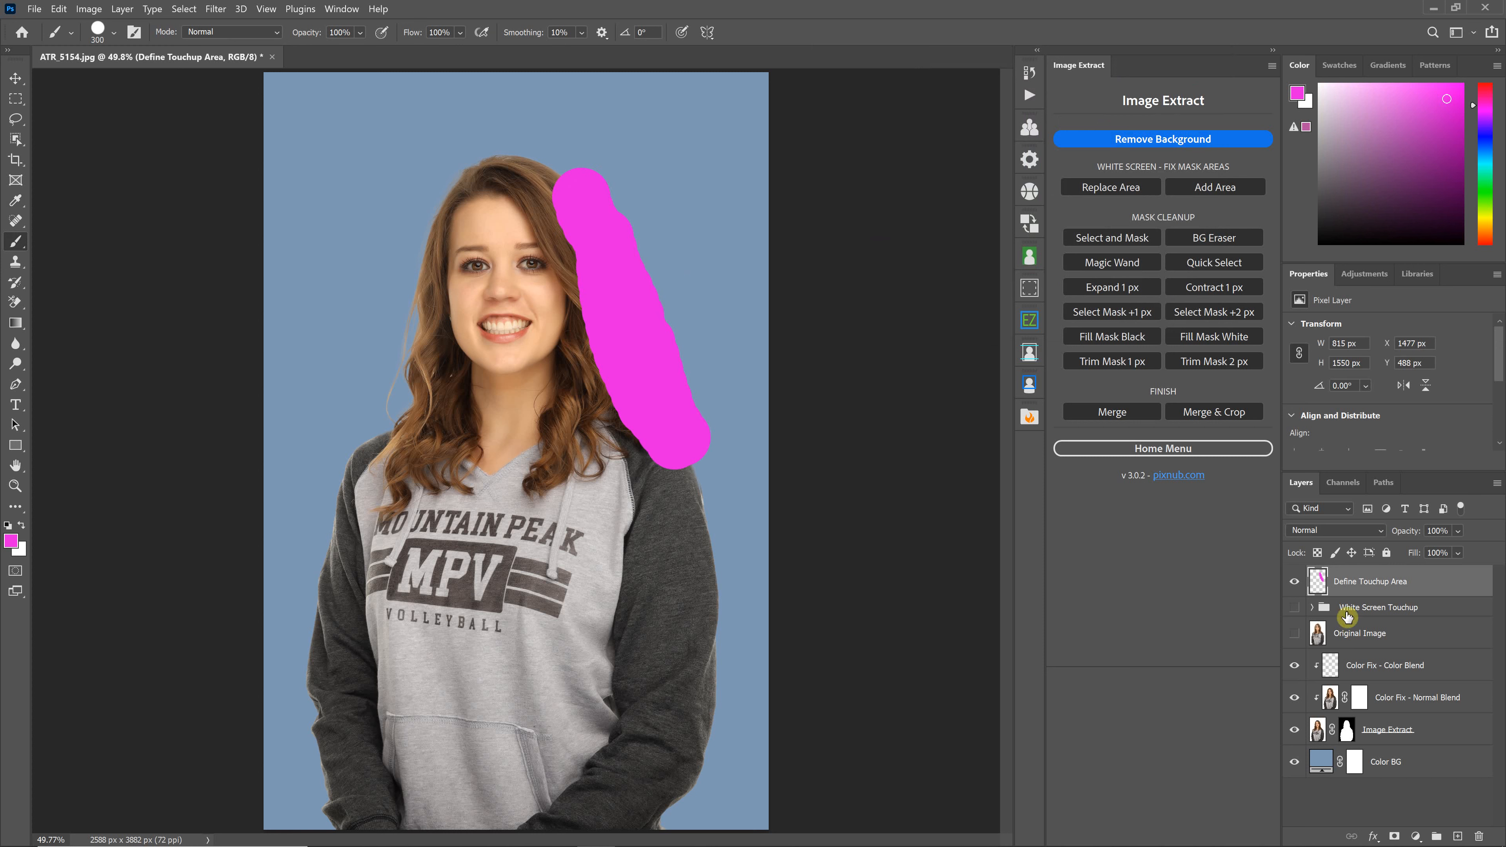
# Run Replace Area on the painted region, with the input levels set to 117 for black and 223 for white
pyautogui.click(1124, 186)
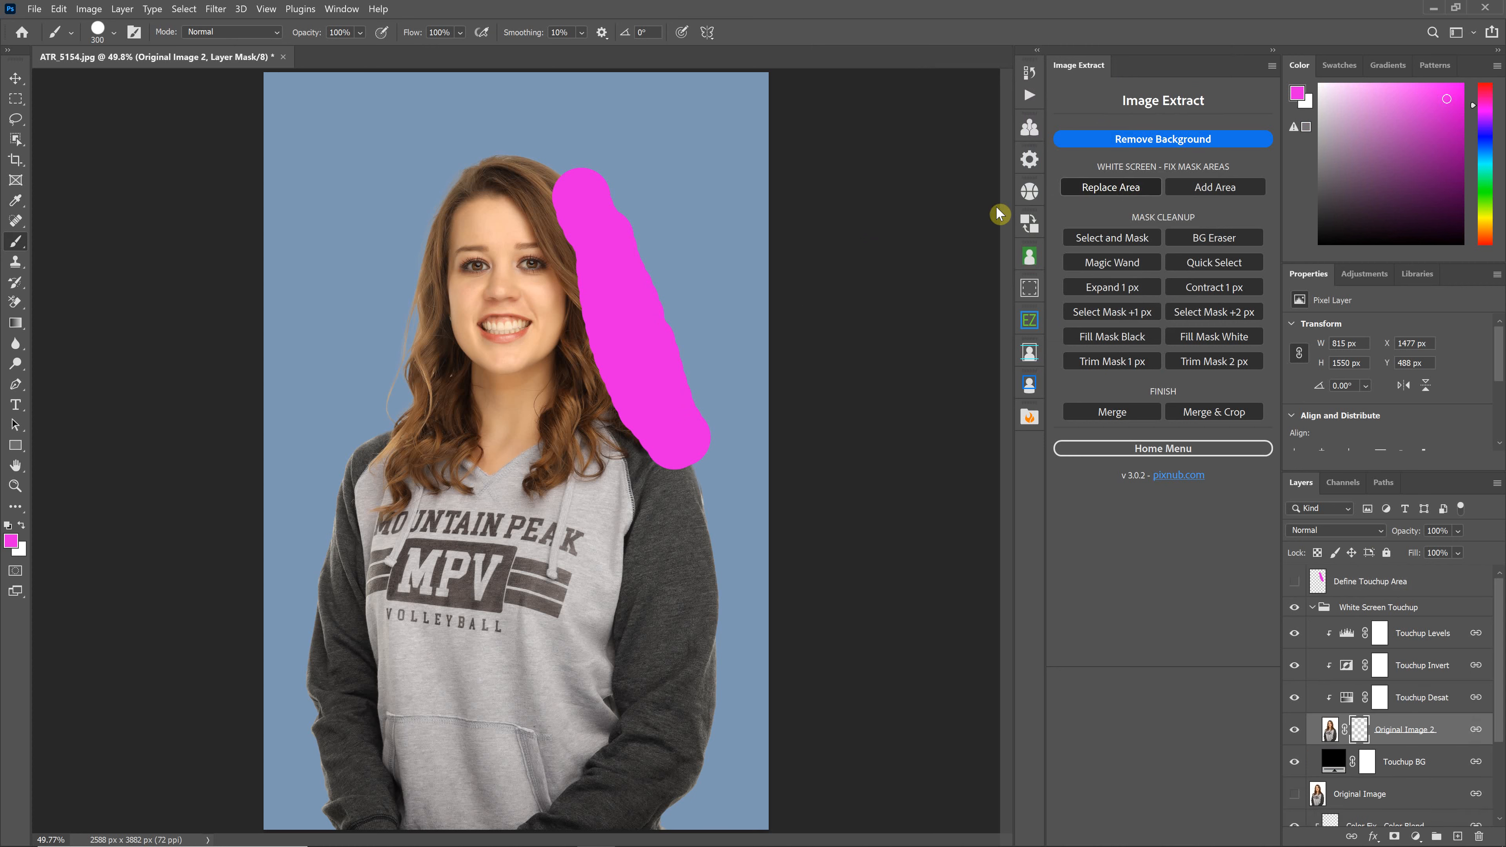
pyautogui.moveTo(881, 202); pyautogui.dragTo(992, 208)
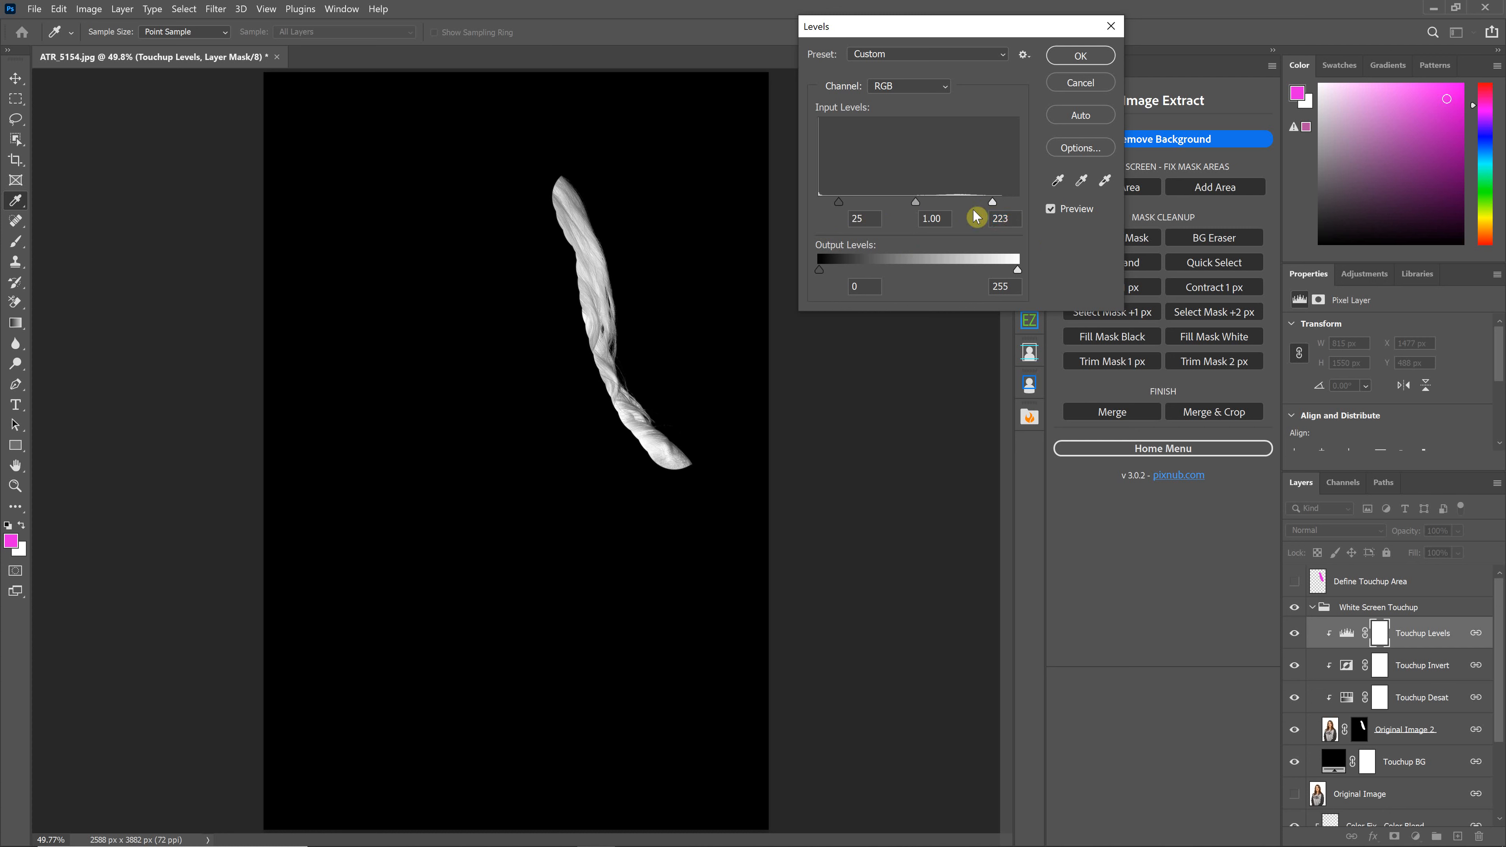
pyautogui.moveTo(839, 205); pyautogui.dragTo(912, 210)
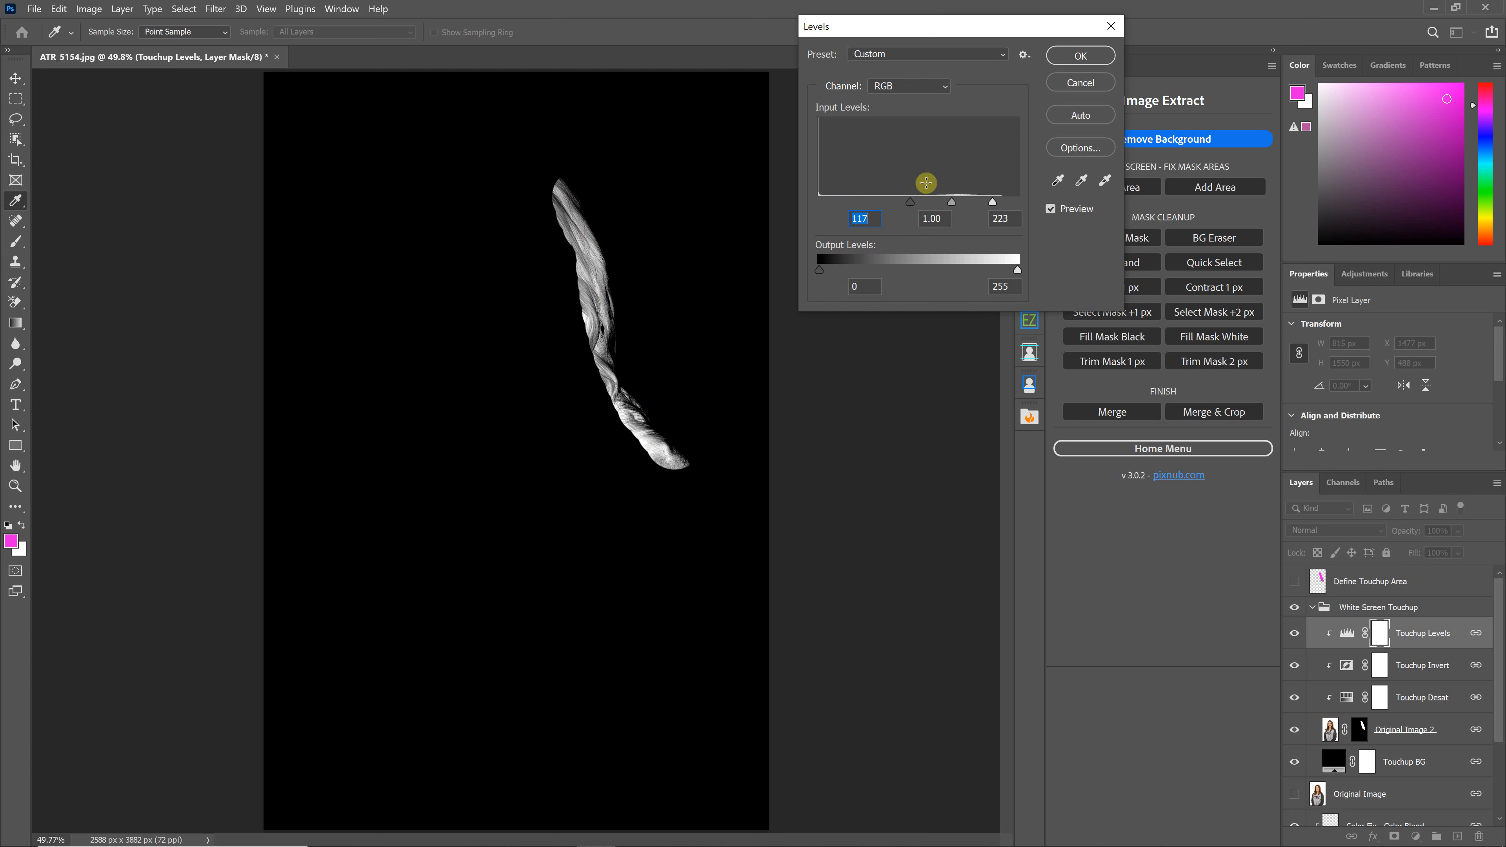
pyautogui.click(1081, 56)
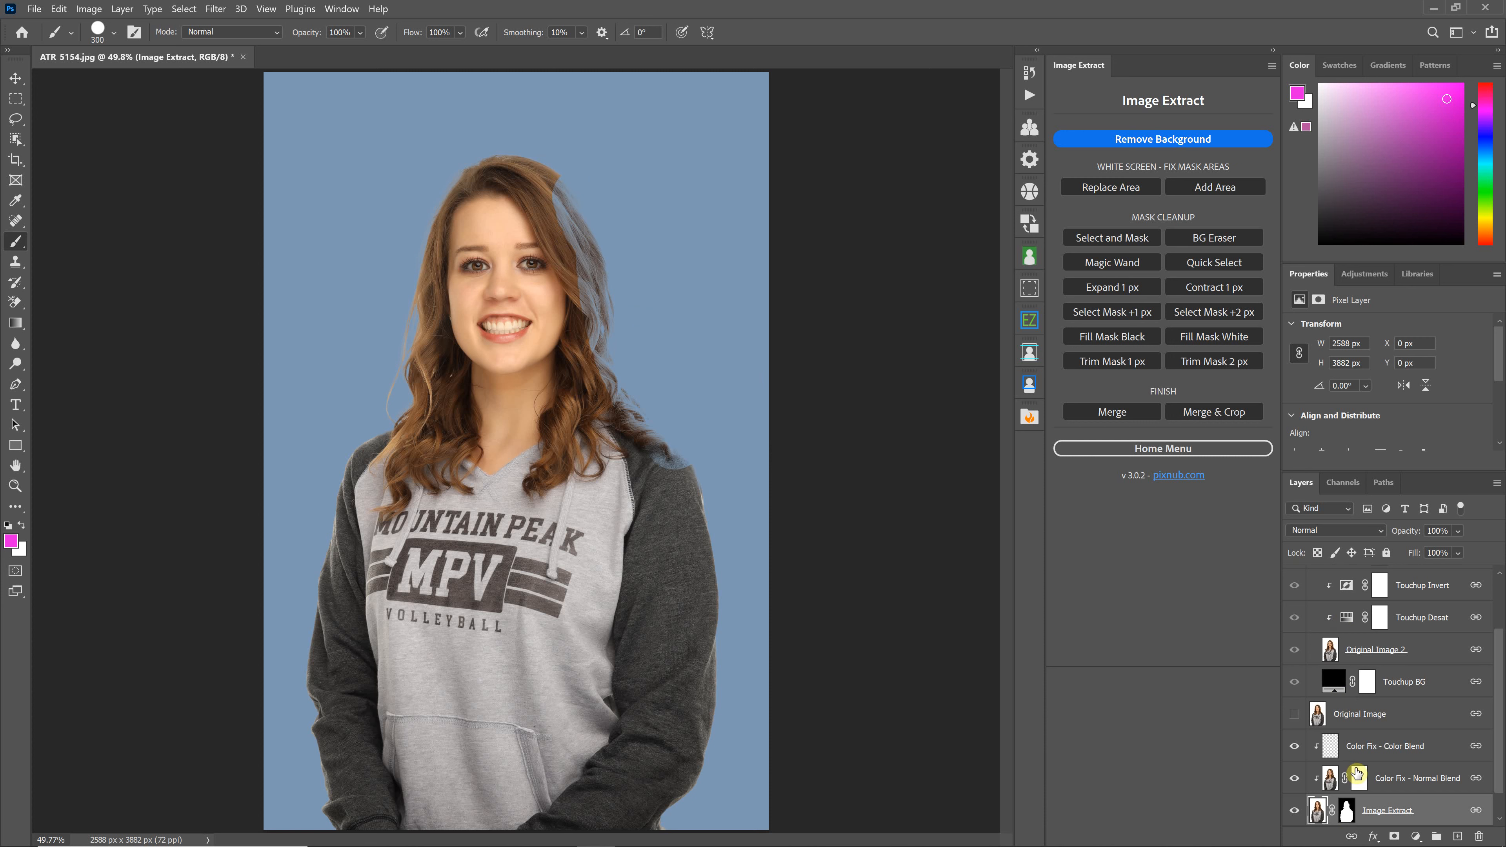
# View the Image Extract layer mask on its own to inspect the replaced hair area, and return to the normal image view
pyautogui.scroll(-1, 1357, 771)
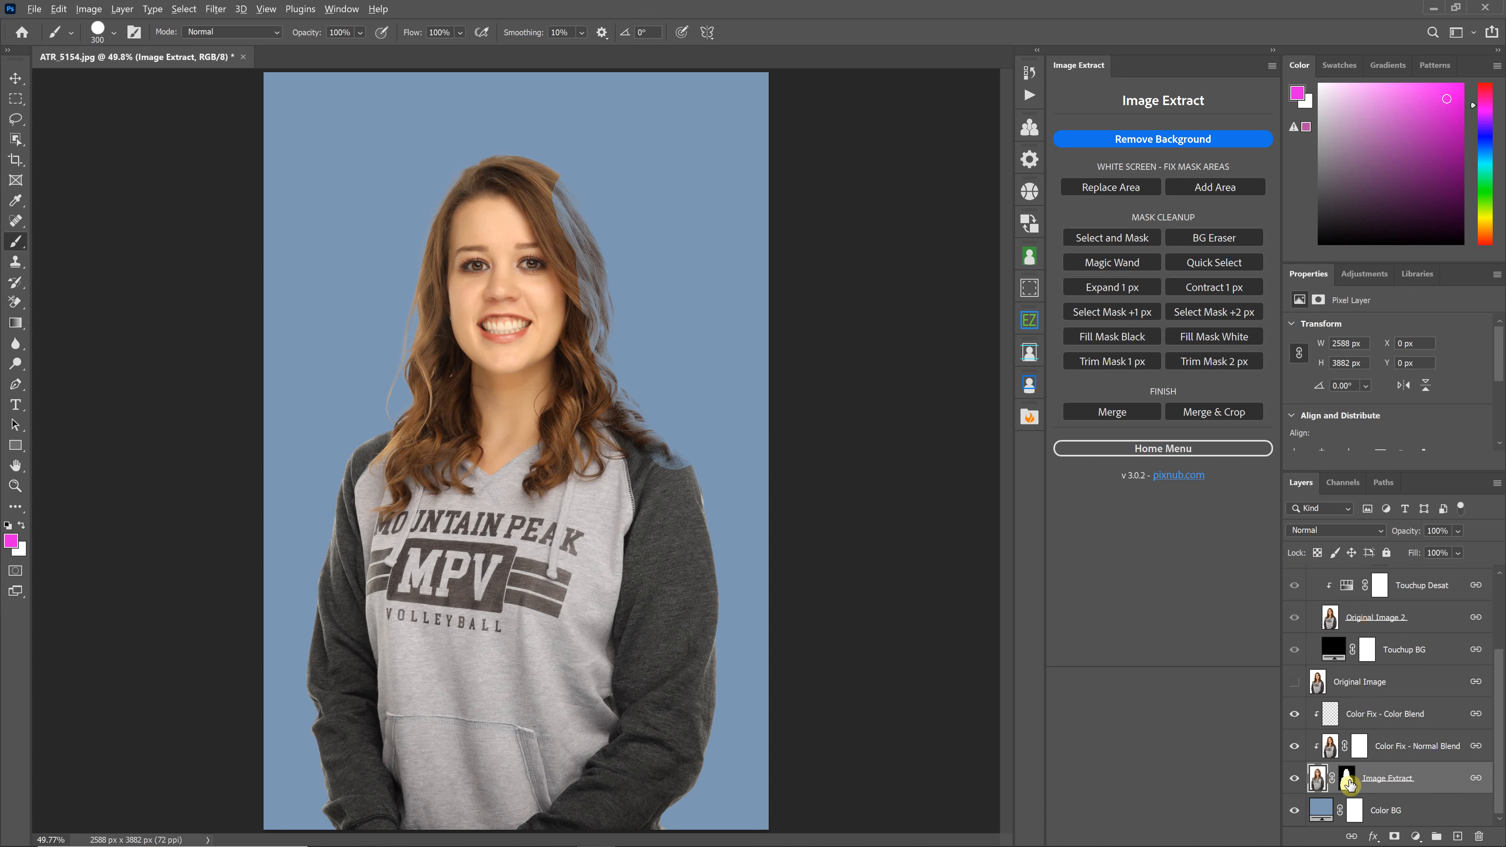
pyautogui.keyDown('alt'); pyautogui.click(1345, 781); pyautogui.keyUp('alt')
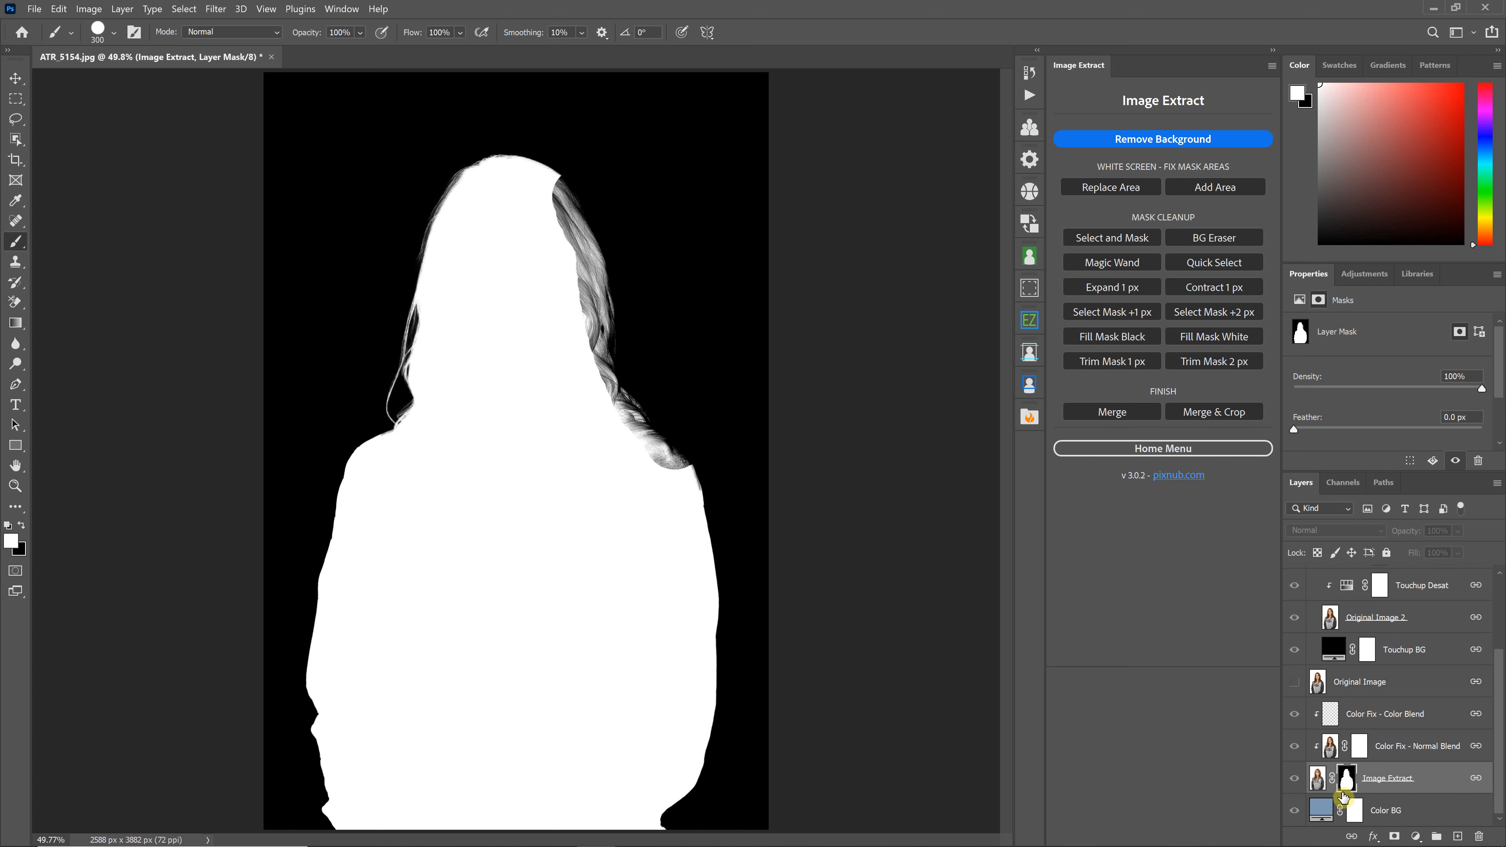
pyautogui.click(1315, 780)
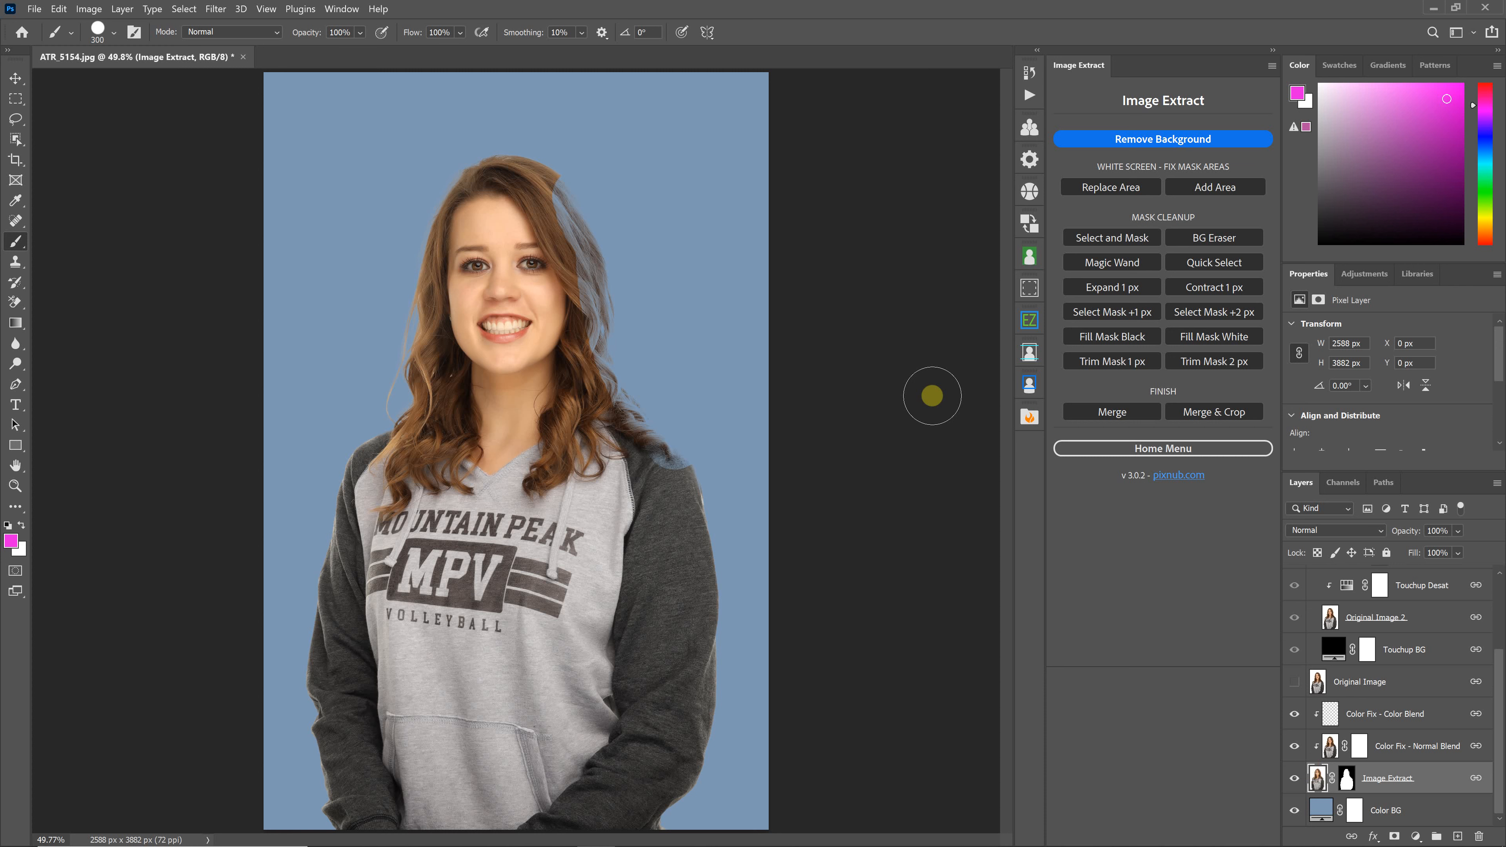
# Select the Define Touchup Area layer and collapse the White Screen Touchup group
pyautogui.click(1196, 187)
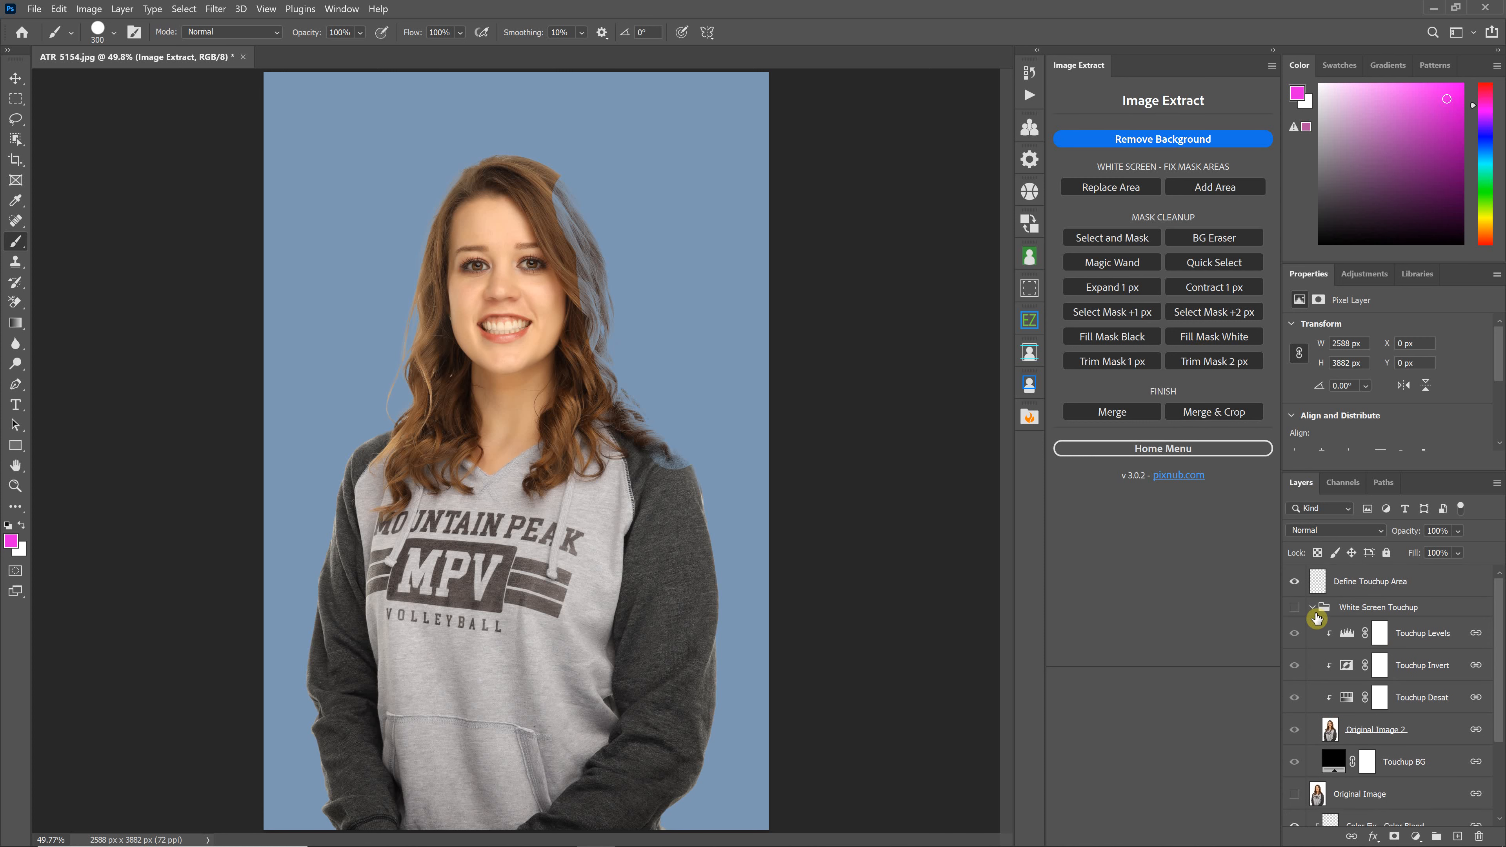
pyautogui.click(1318, 585)
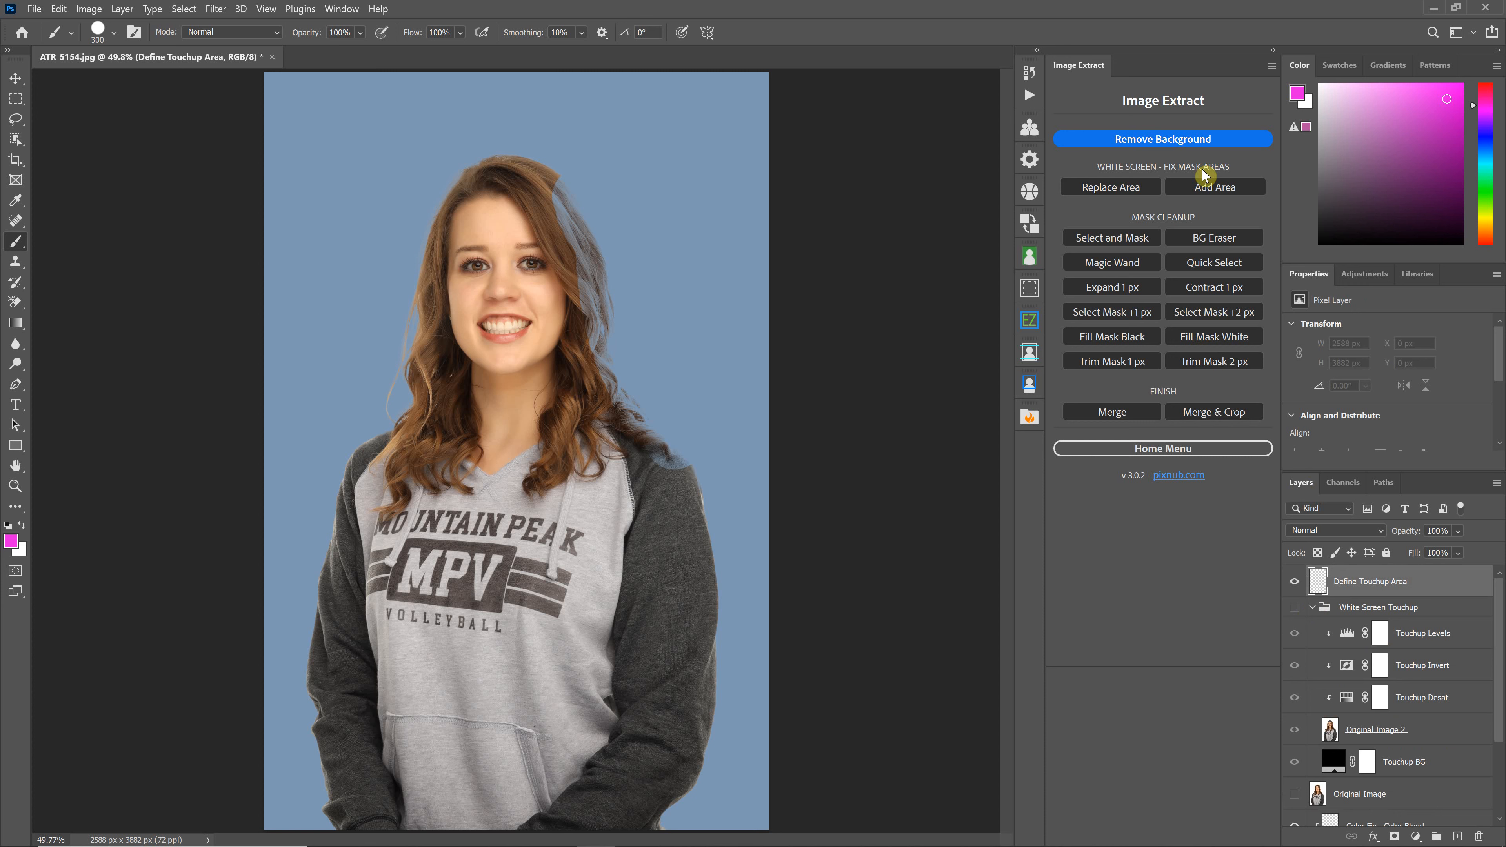
pyautogui.scroll(-3, 1381, 712)
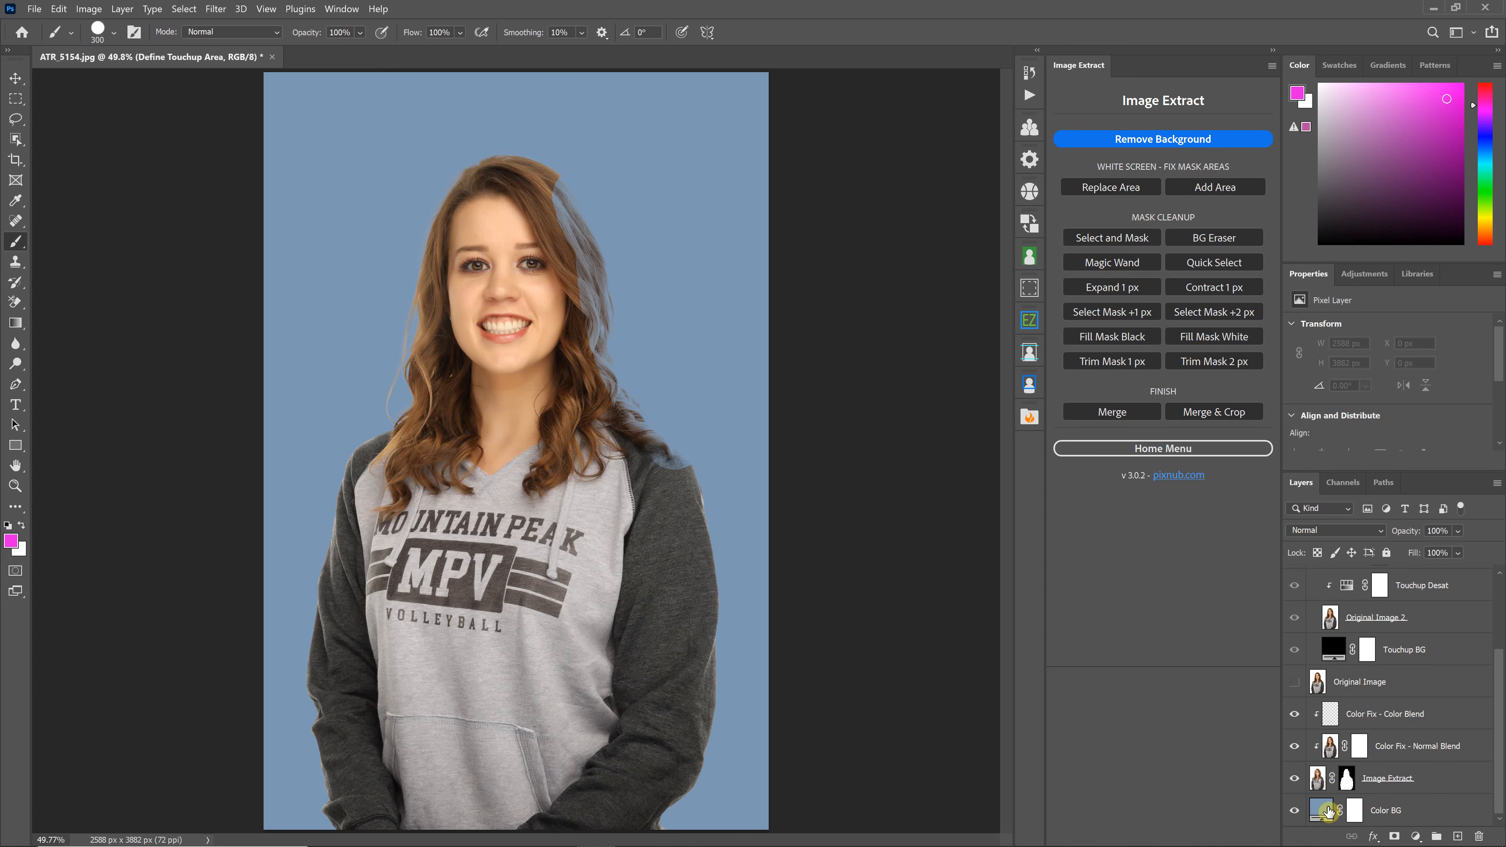
pyautogui.scroll(3, 1363, 783)
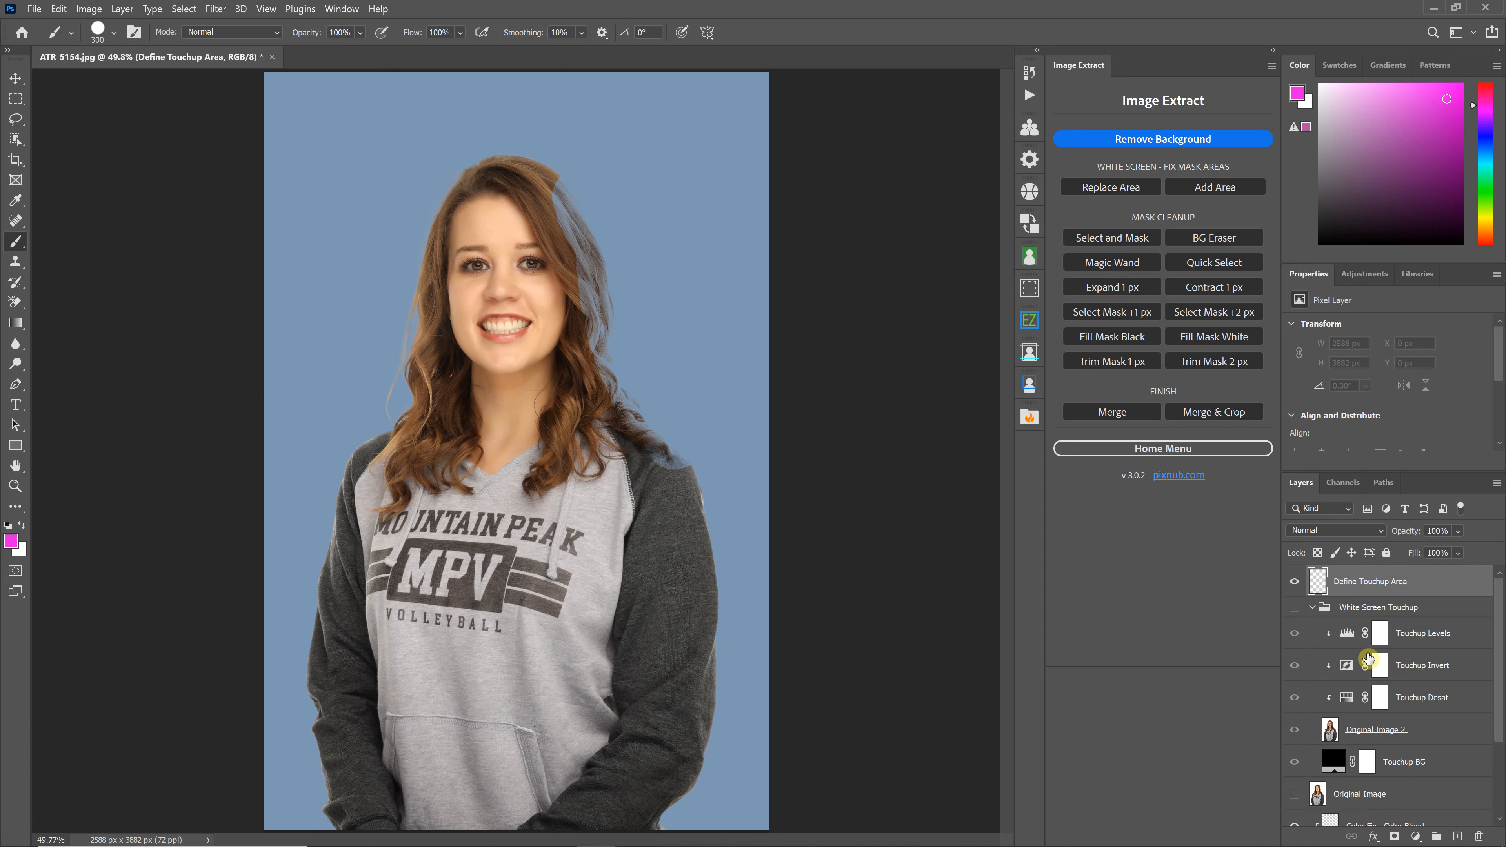
pyautogui.click(1312, 609)
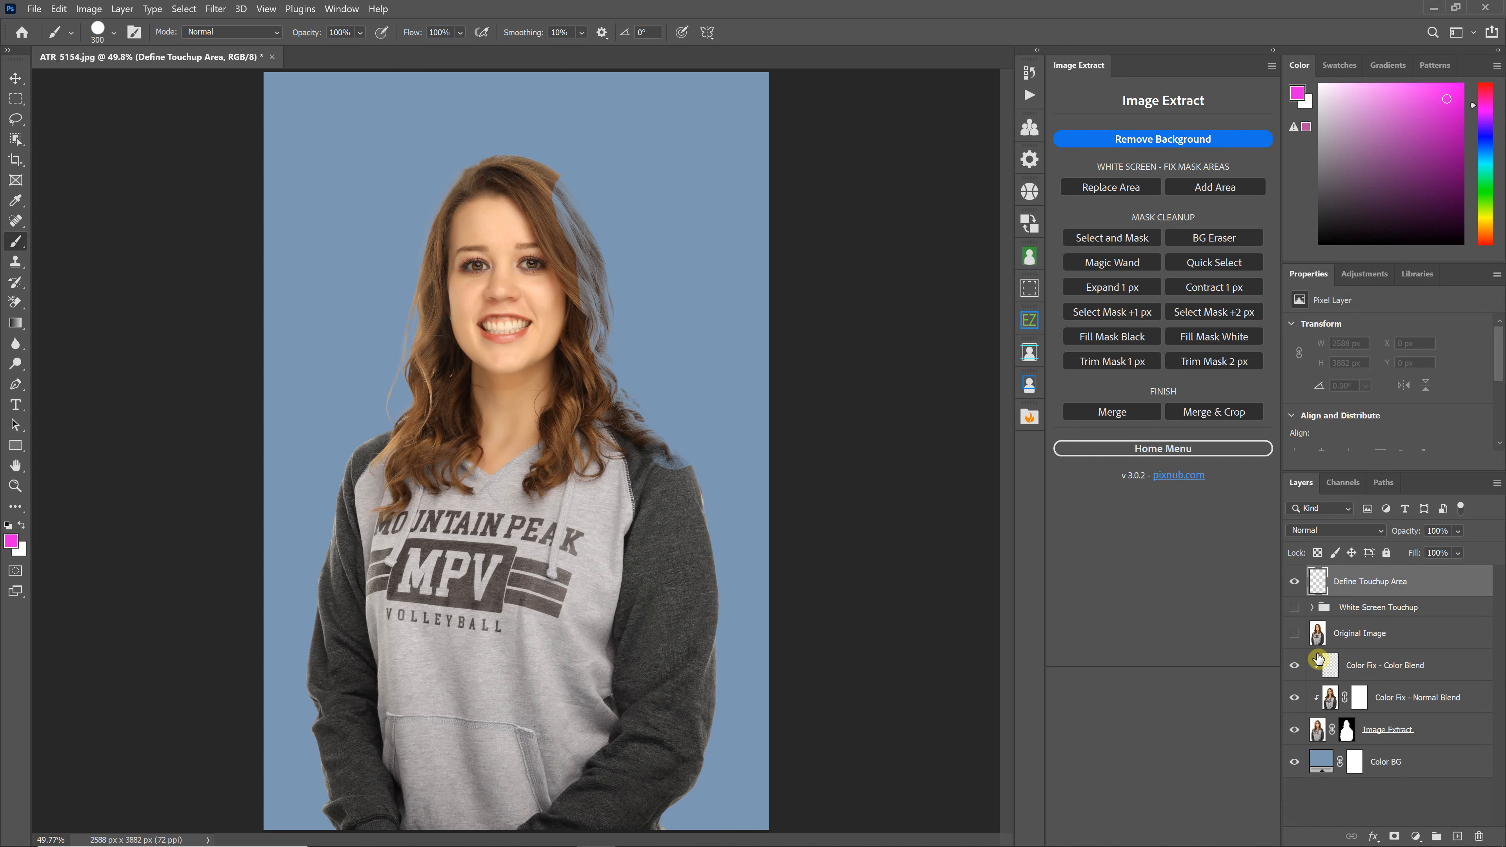